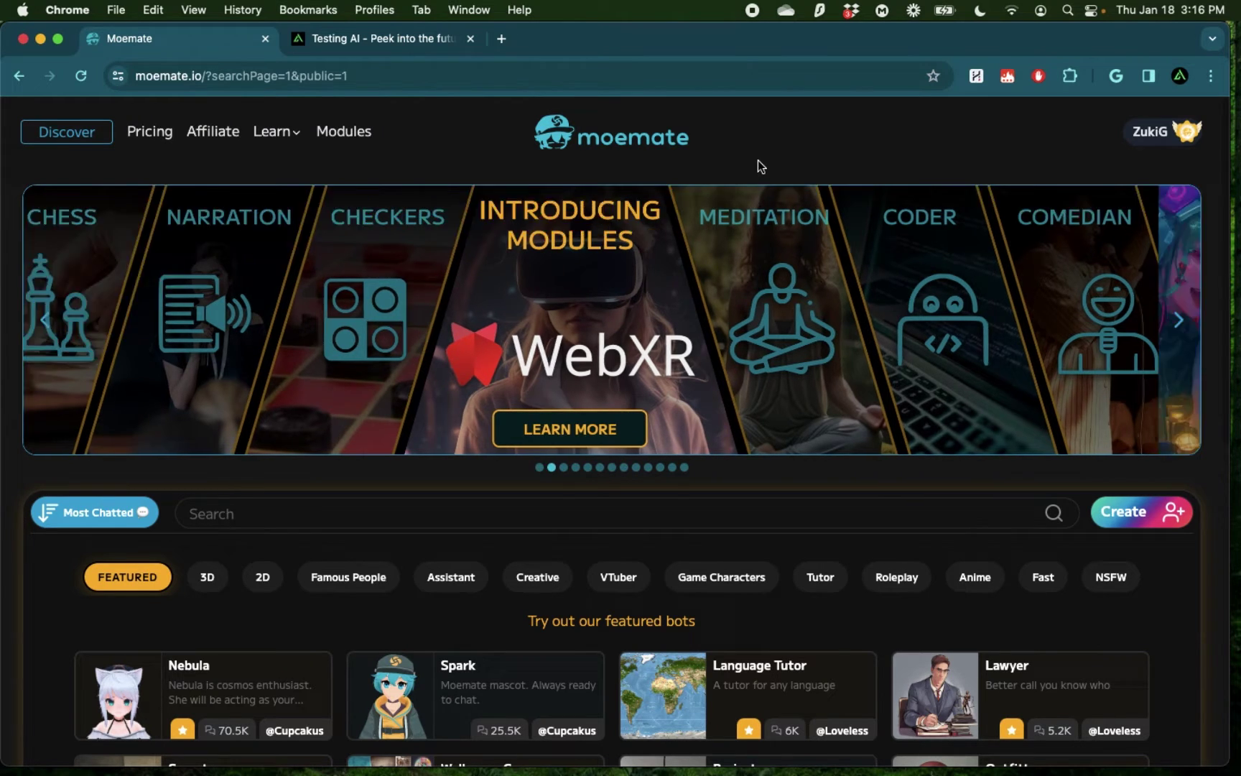
- Look over the Moemate home page, examining the featured bots and the suggested activities such as Brainstorm an idea
scroll(757, 160, up, 5)
scroll(757, 160, down, 5)
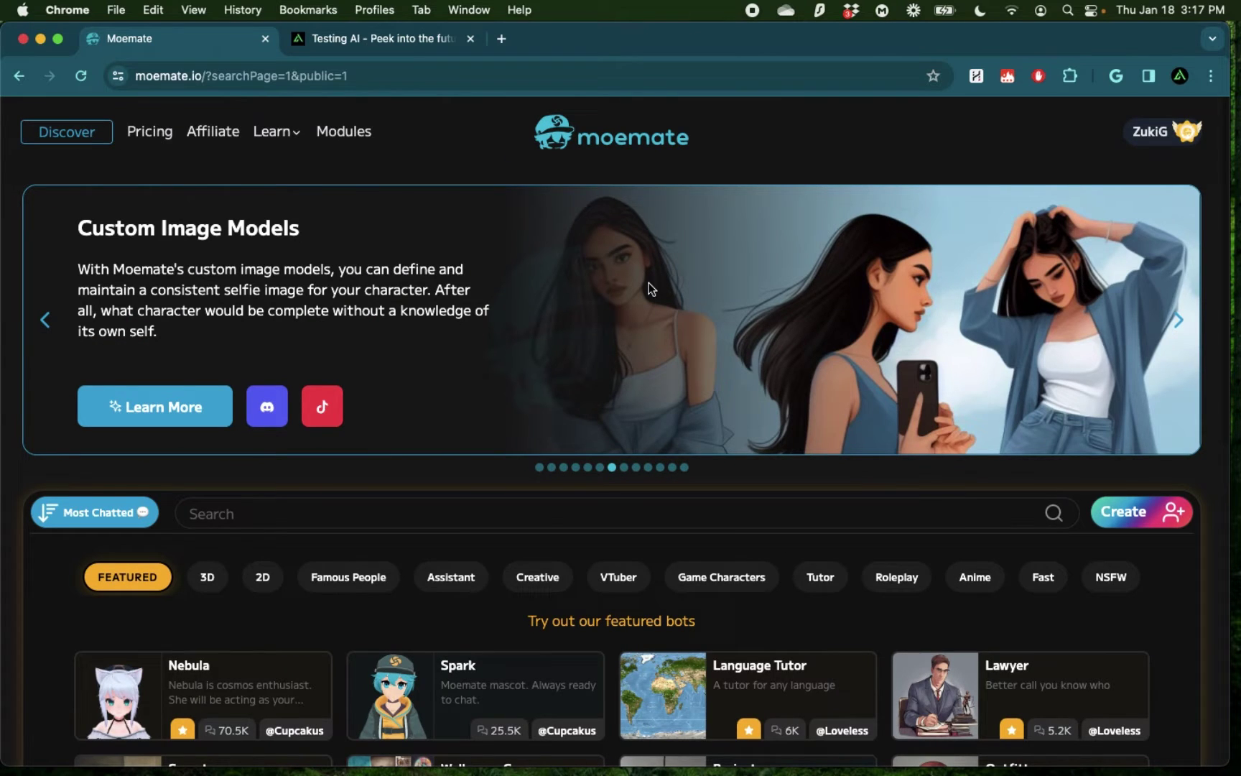
scroll(648, 284, down, 5)
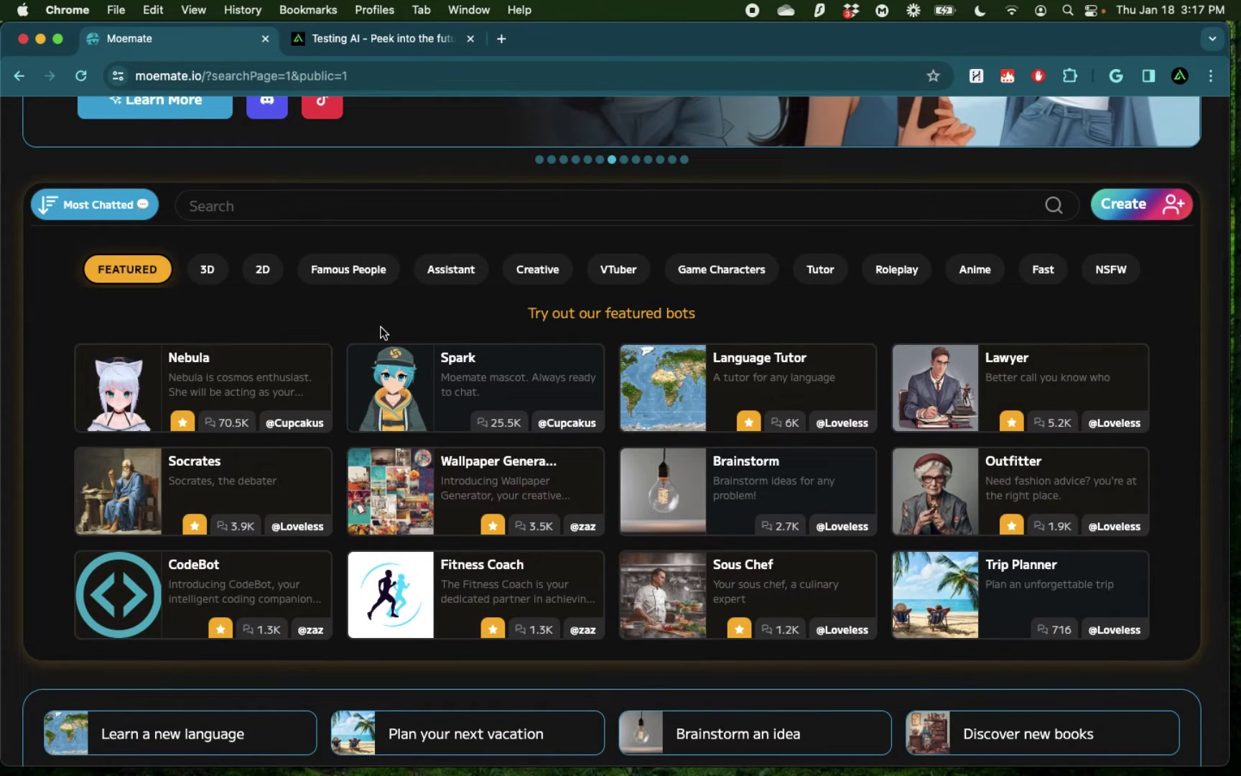
scroll(383, 332, down, 7)
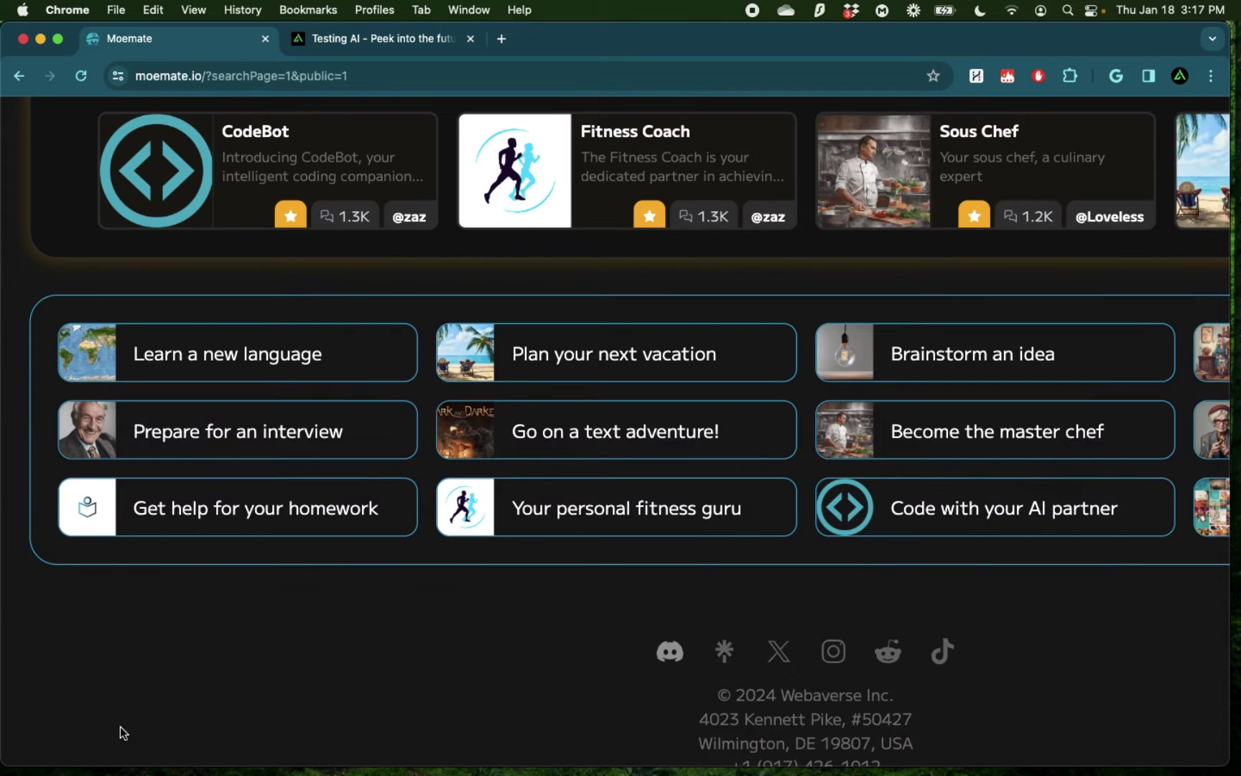
scroll(81, 247, up, 5)
scroll(81, 247, up, 2)
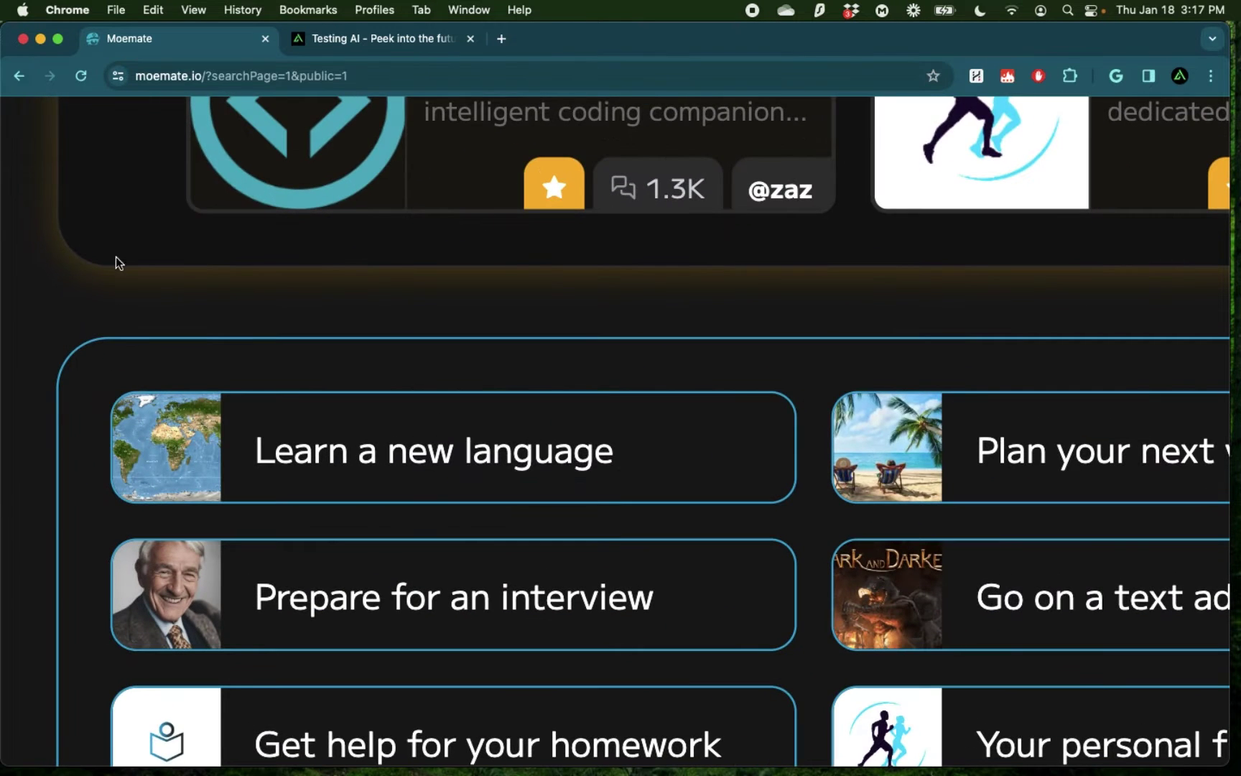
scroll(403, 471, down, 3)
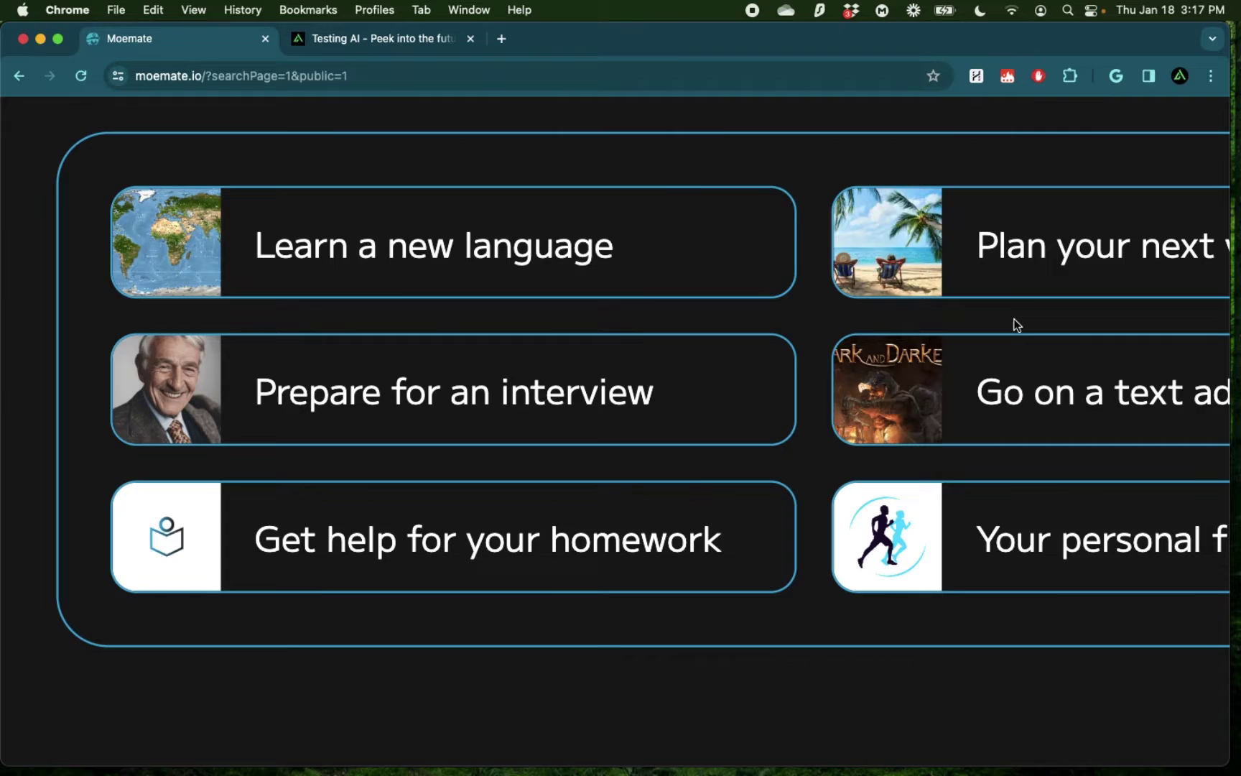
scroll(1014, 324, right, 15)
scroll(809, 313, up, 2)
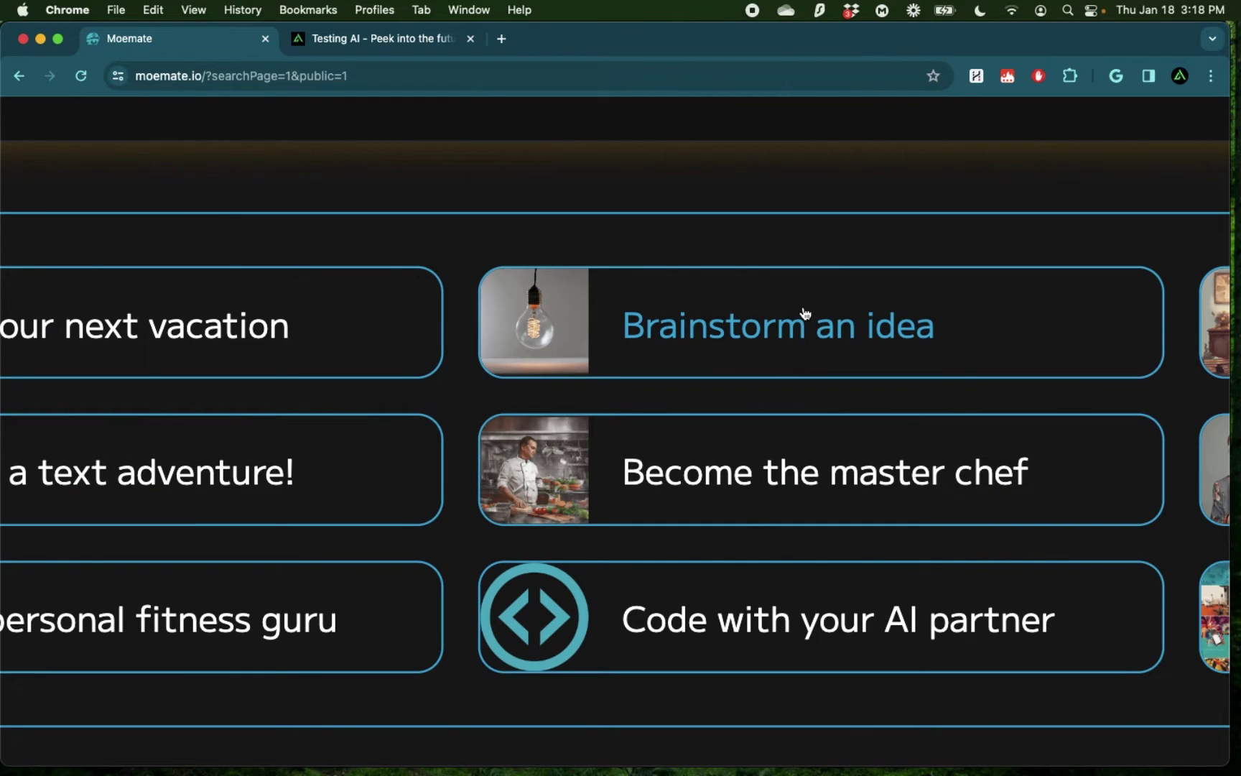
scroll(805, 314, down, 2)
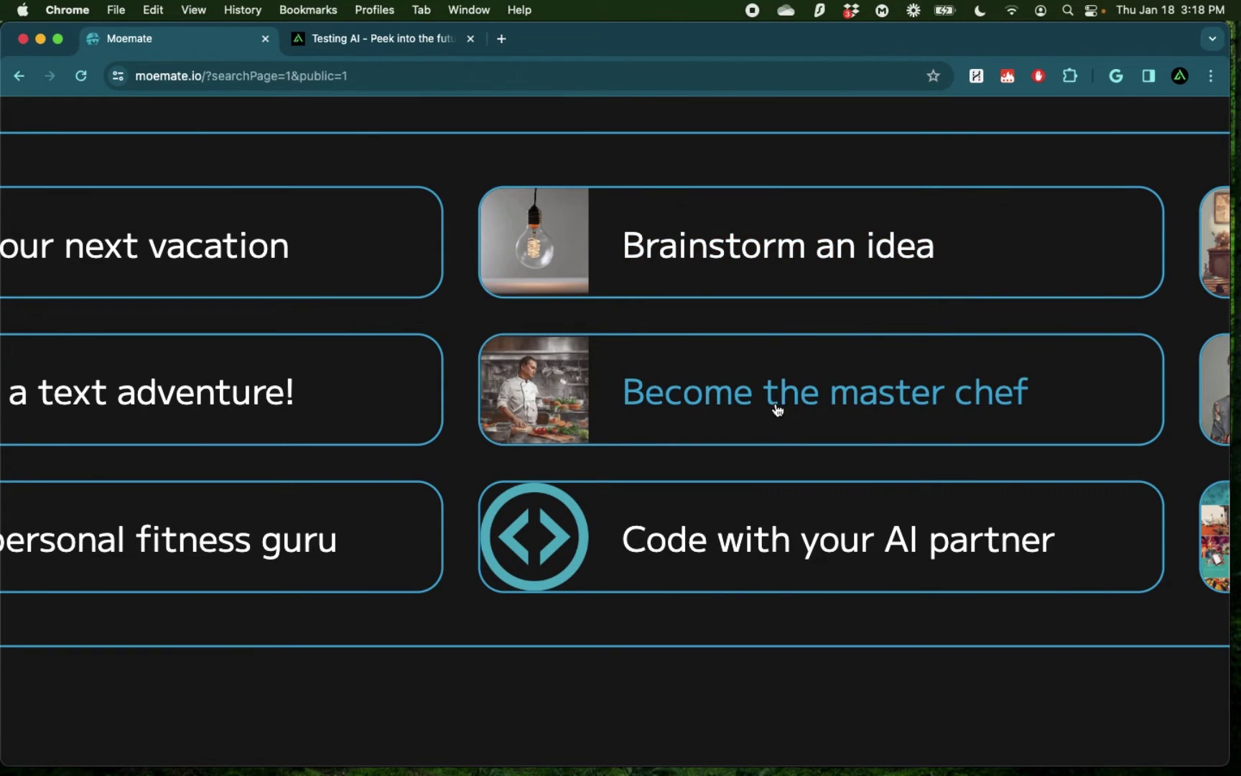
scroll(314, 219, down, 12)
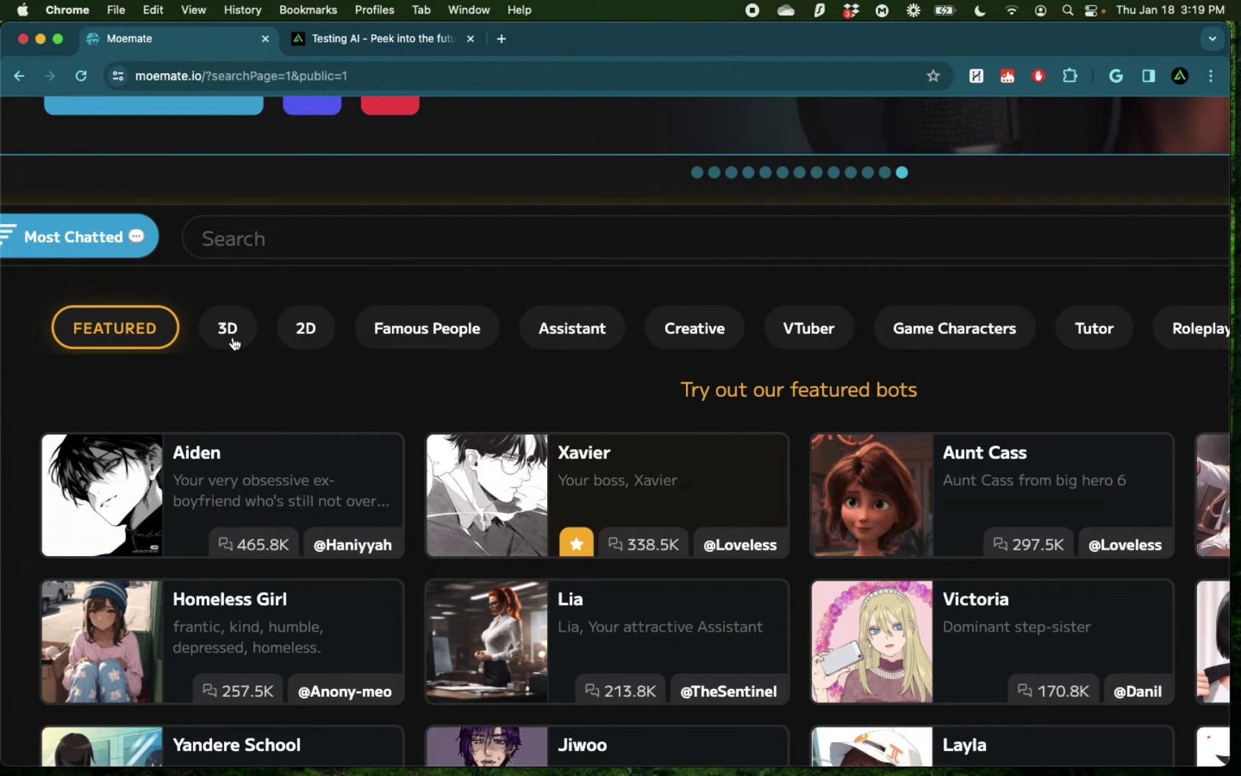
- Browse the character library by the 3D, Famous People, Creative and Game Characters categories
click(231, 338)
scroll(330, 301, down, 2)
click(438, 279)
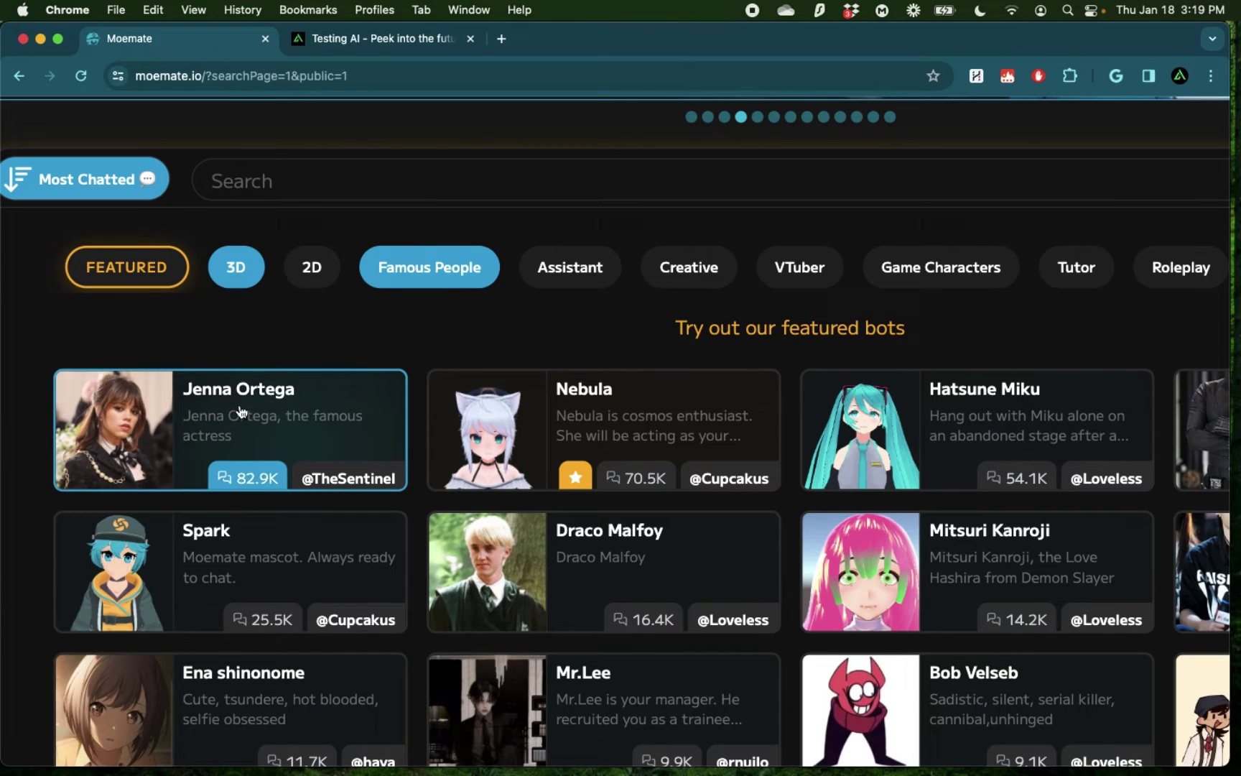
scroll(790, 359, down, 1)
click(688, 237)
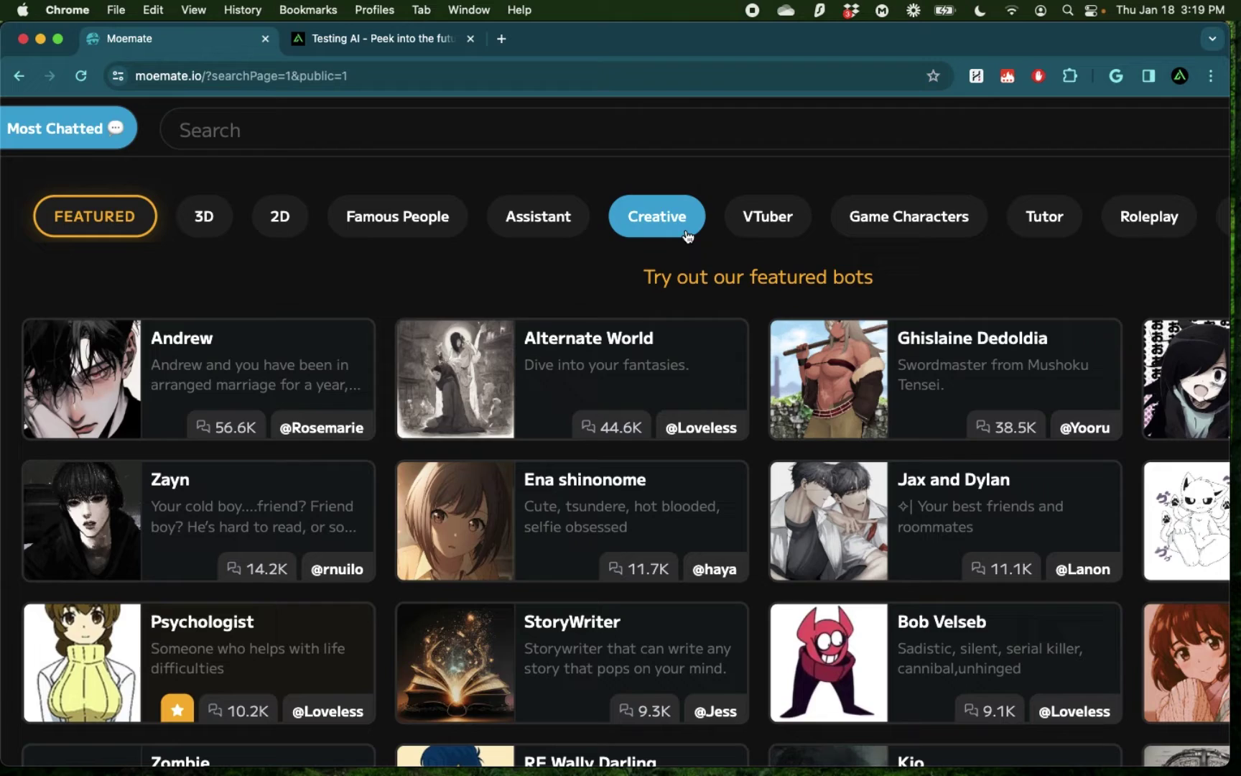
click(854, 231)
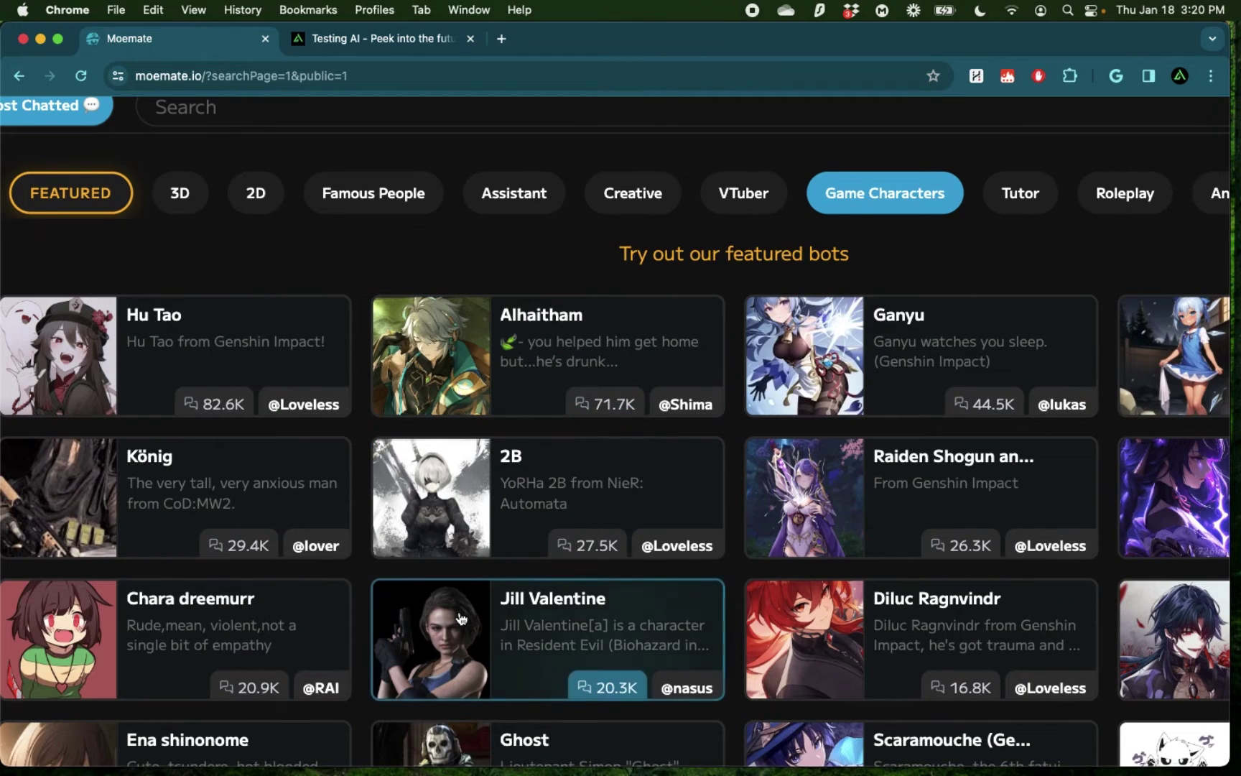
scroll(460, 619, down, 3)
ctrl+scroll(546, 402, up, 3)
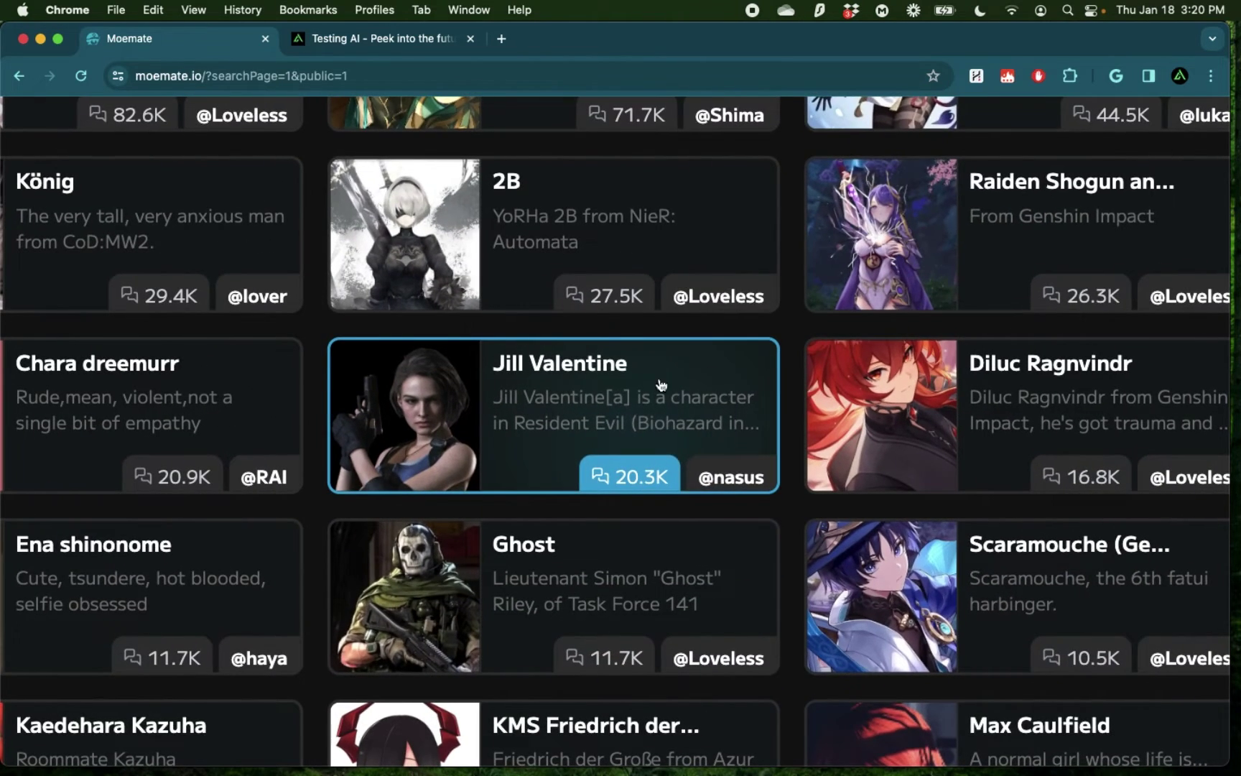
scroll(718, 402, up, 5)
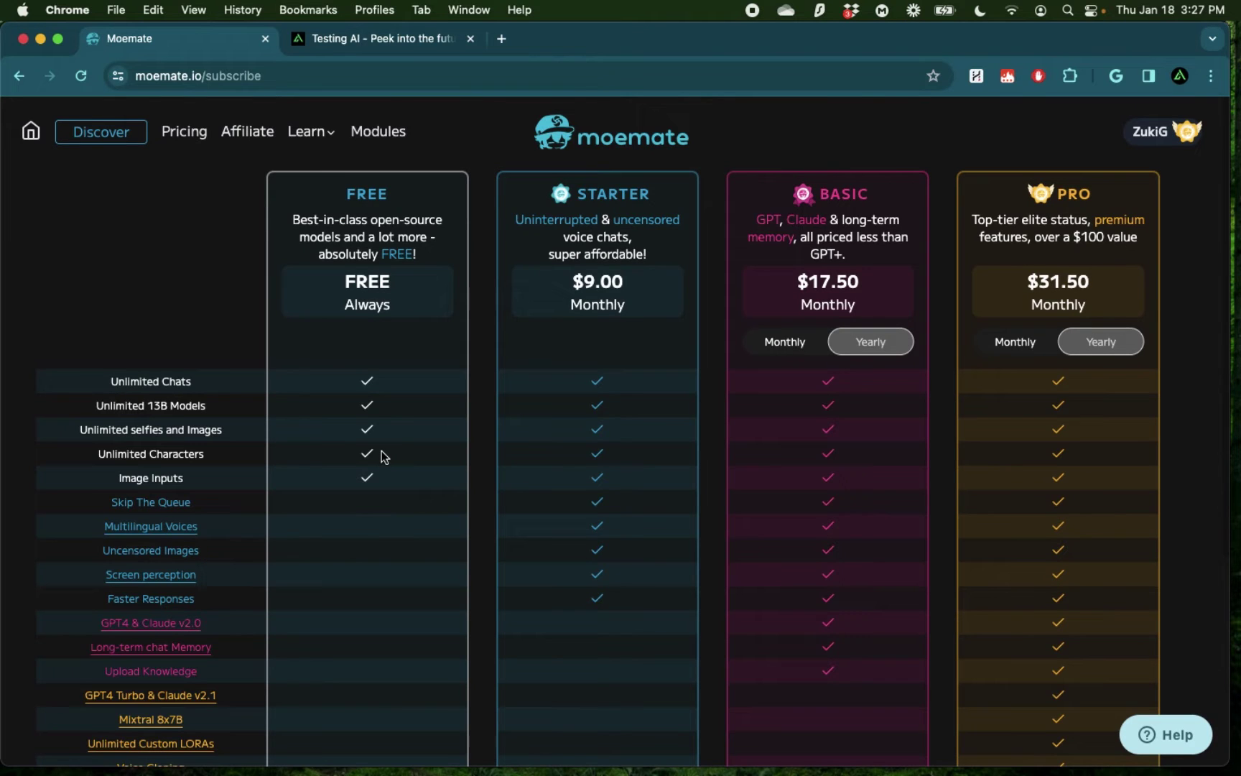
- Examine the pricing page, comparing the features and prices of the Free, Starter, Basic and Pro plans
scroll(71, 348, down, 2)
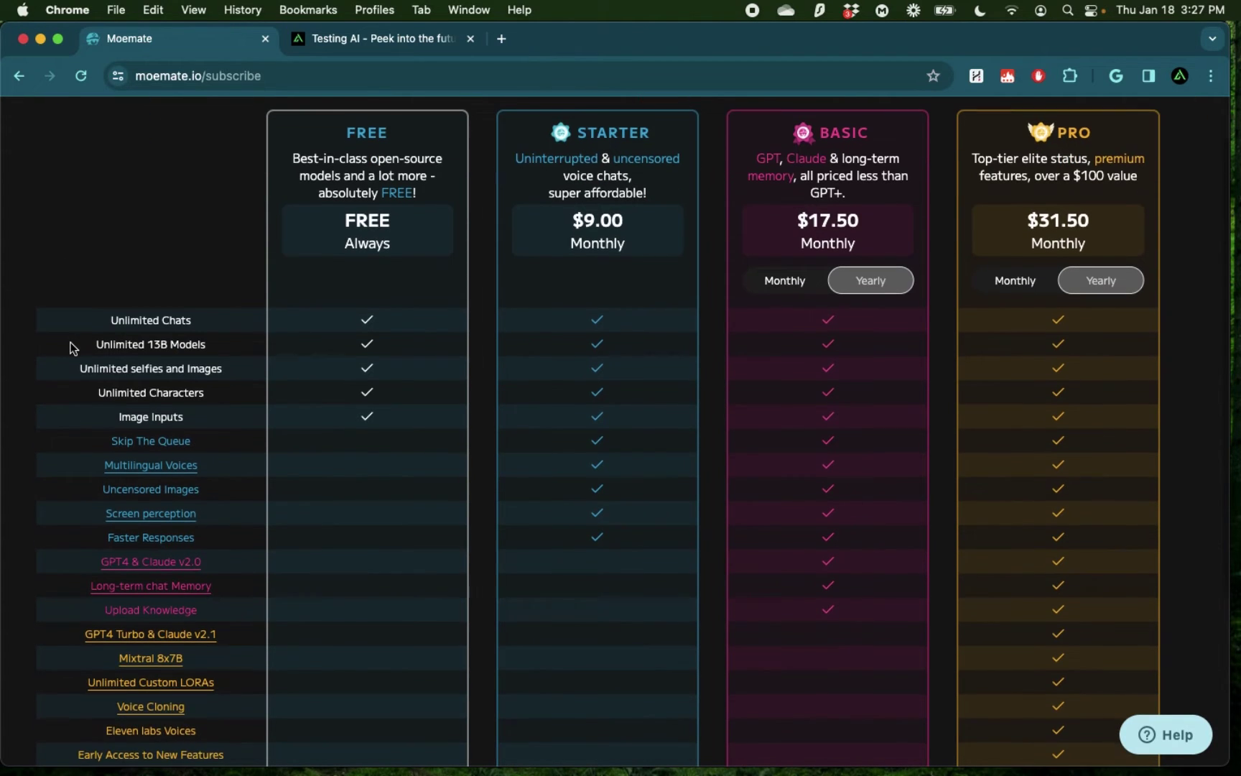
scroll(72, 348, up, 5)
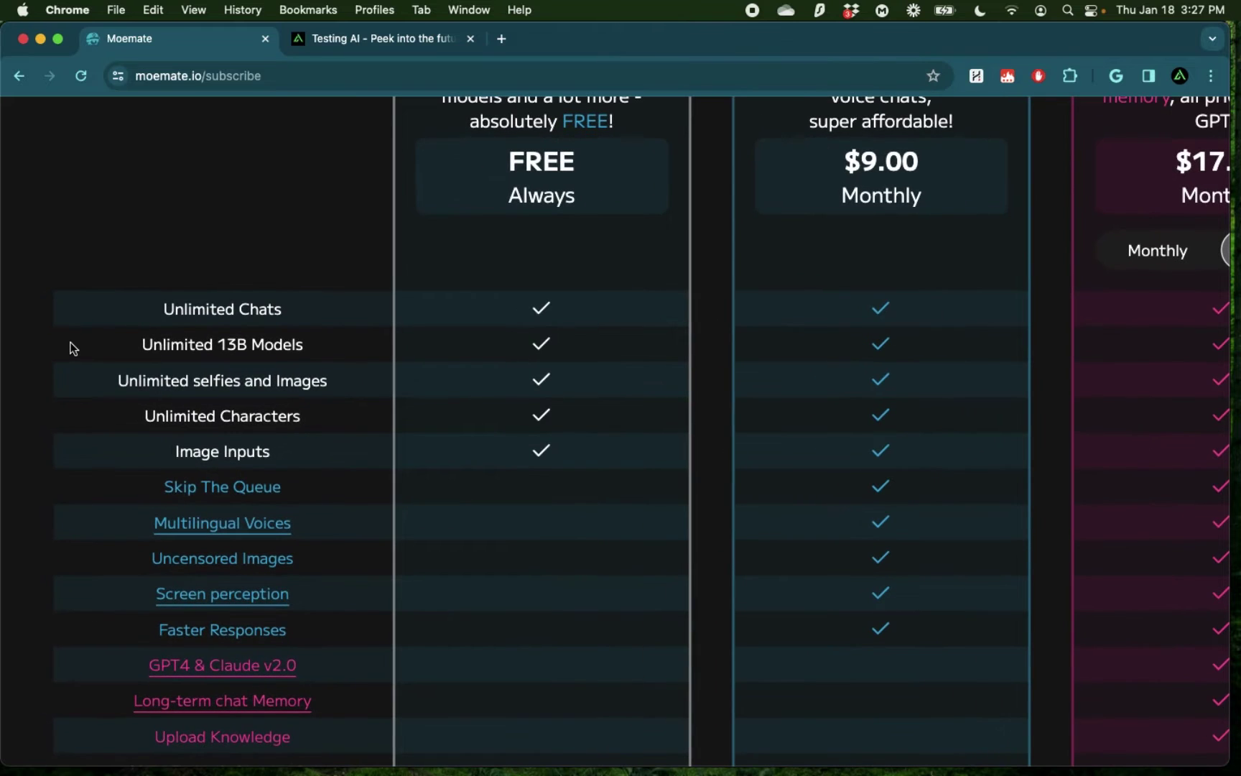
scroll(71, 349, up, 3)
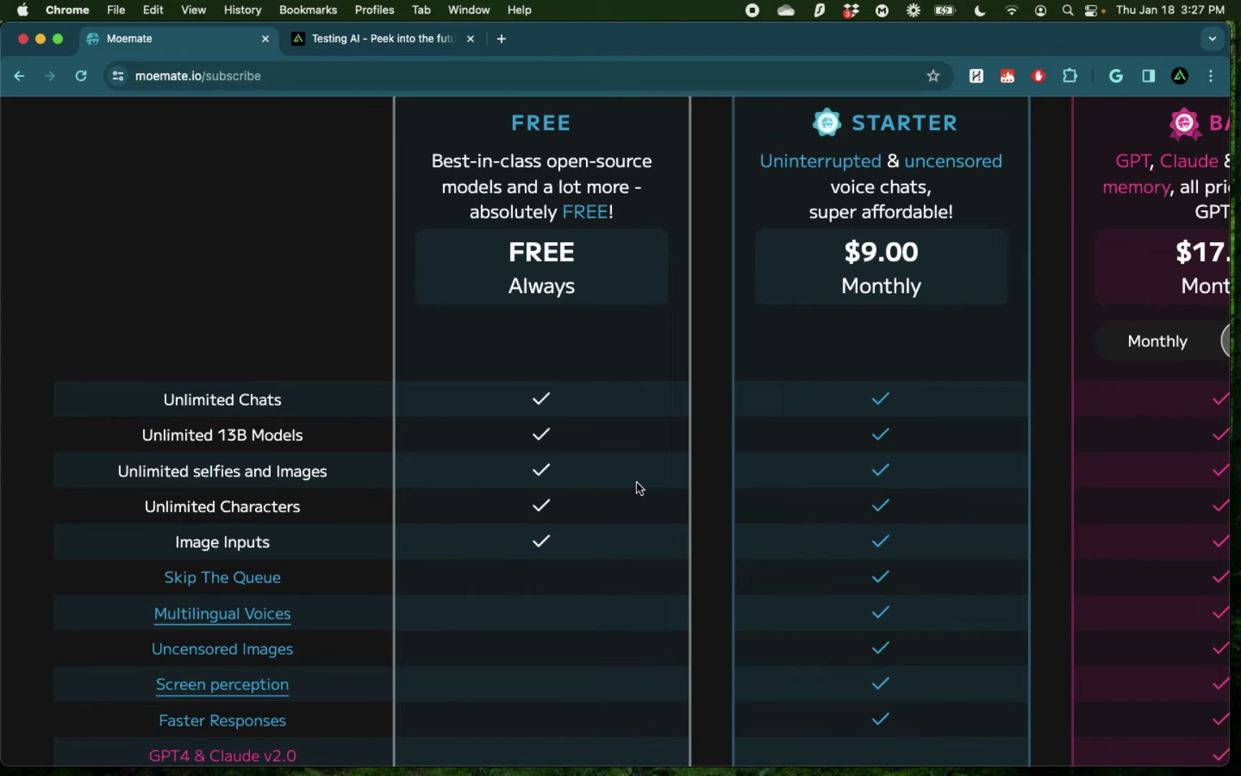
scroll(636, 495, down, 5)
scroll(659, 348, up, 5)
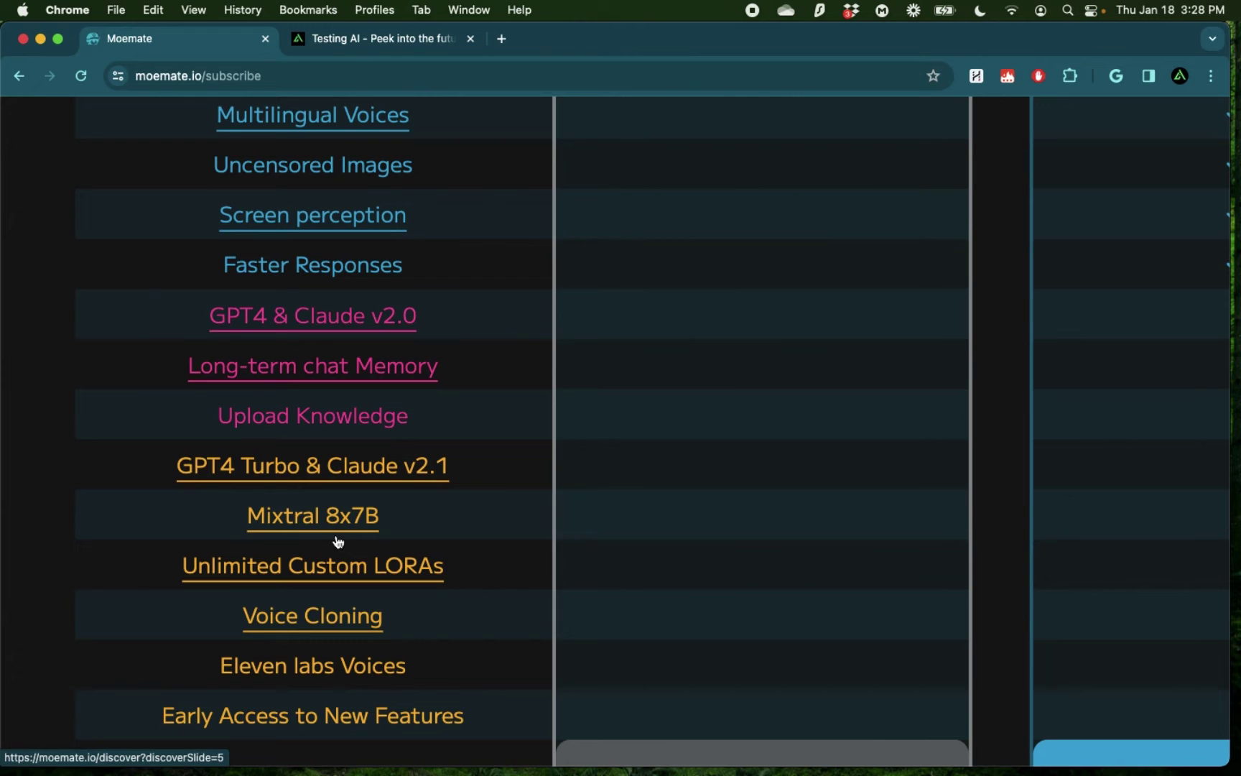
scroll(533, 442, down, 1)
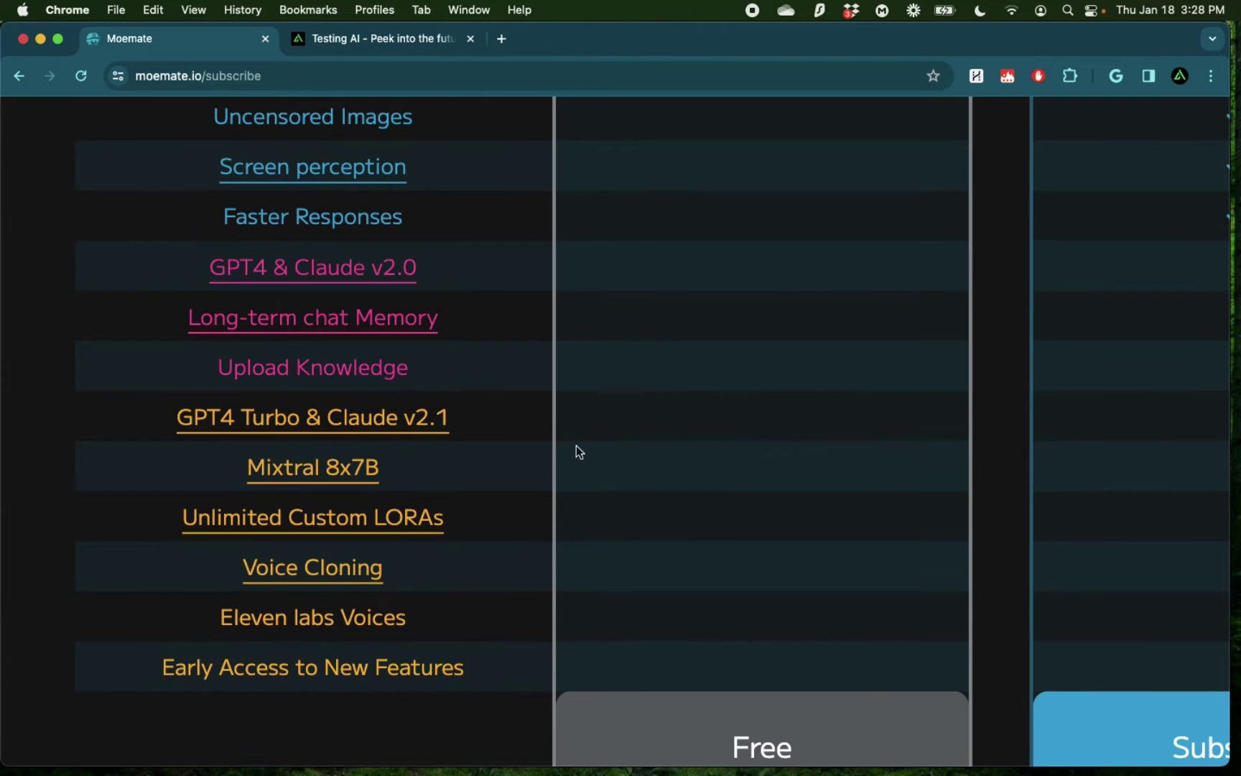
scroll(973, 418, up, 10)
scroll(972, 418, right, 10)
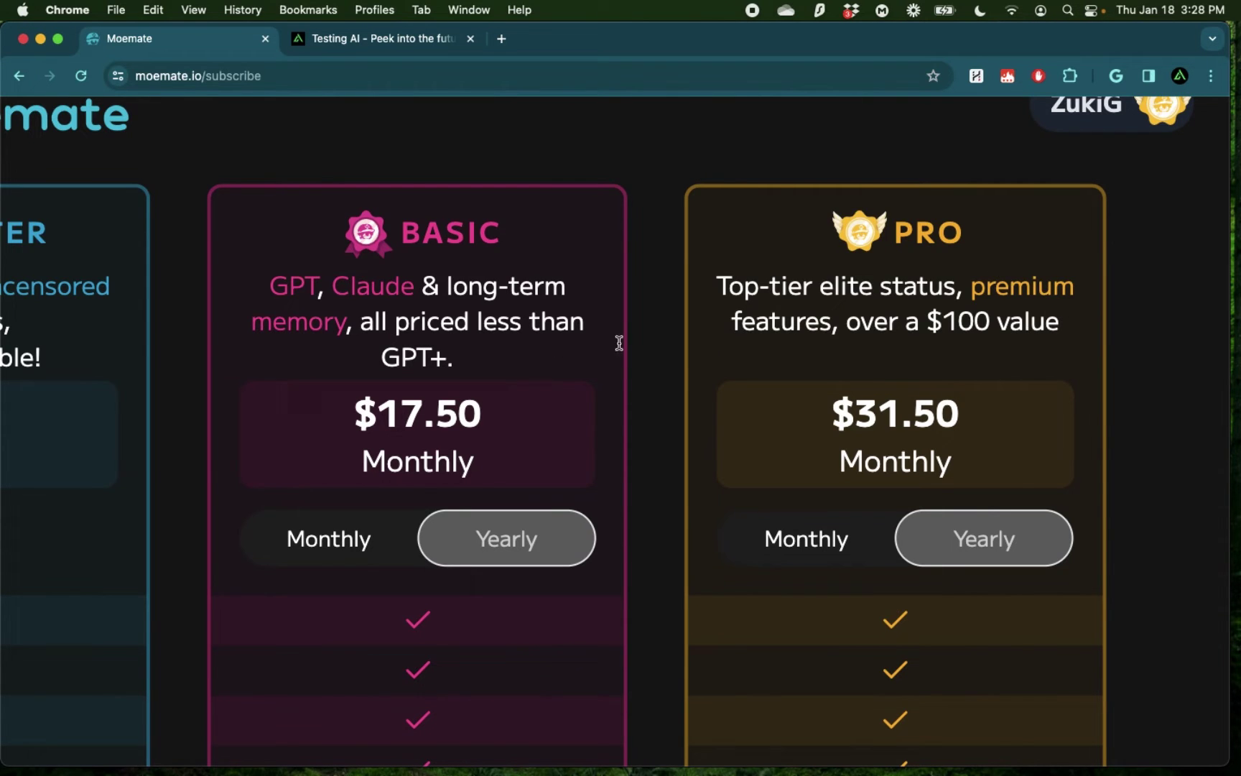
- Return to the featured bots, open a chat with the Language Tutor and send "English" as the spoken language
key(super+bracketleft)
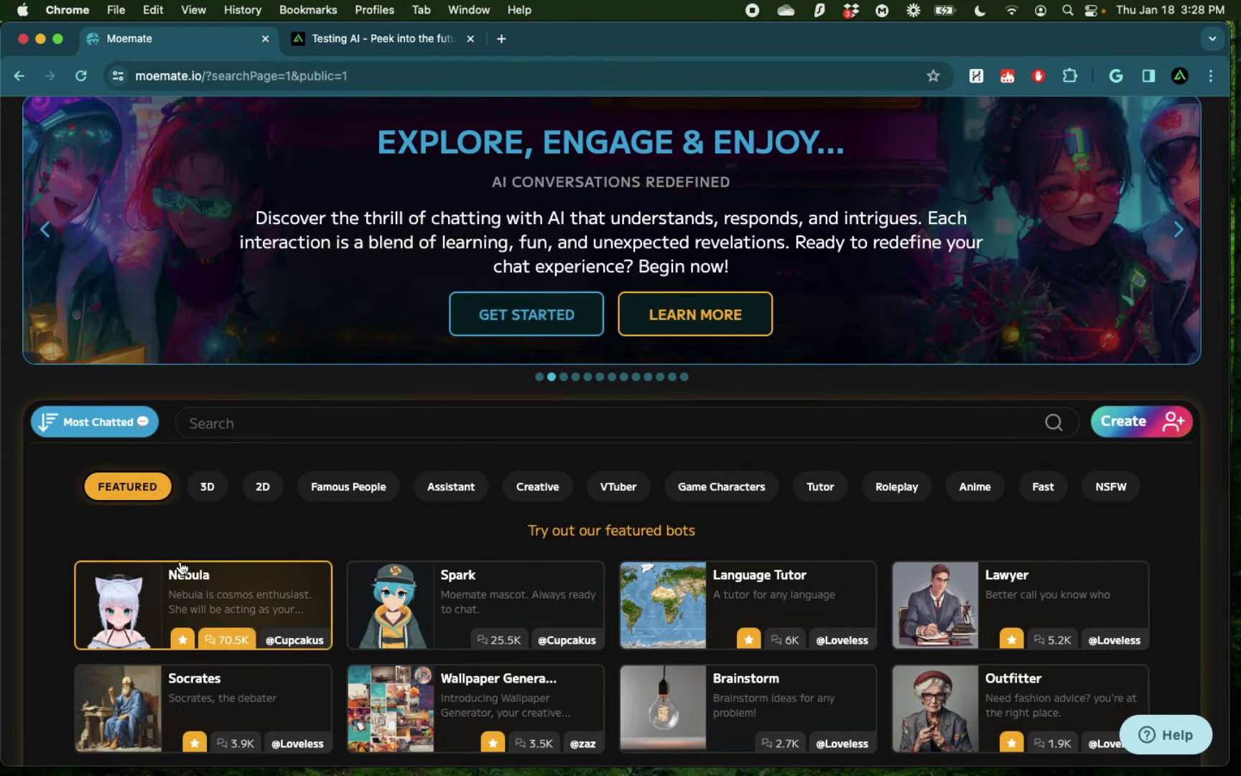
scroll(181, 567, down, 8)
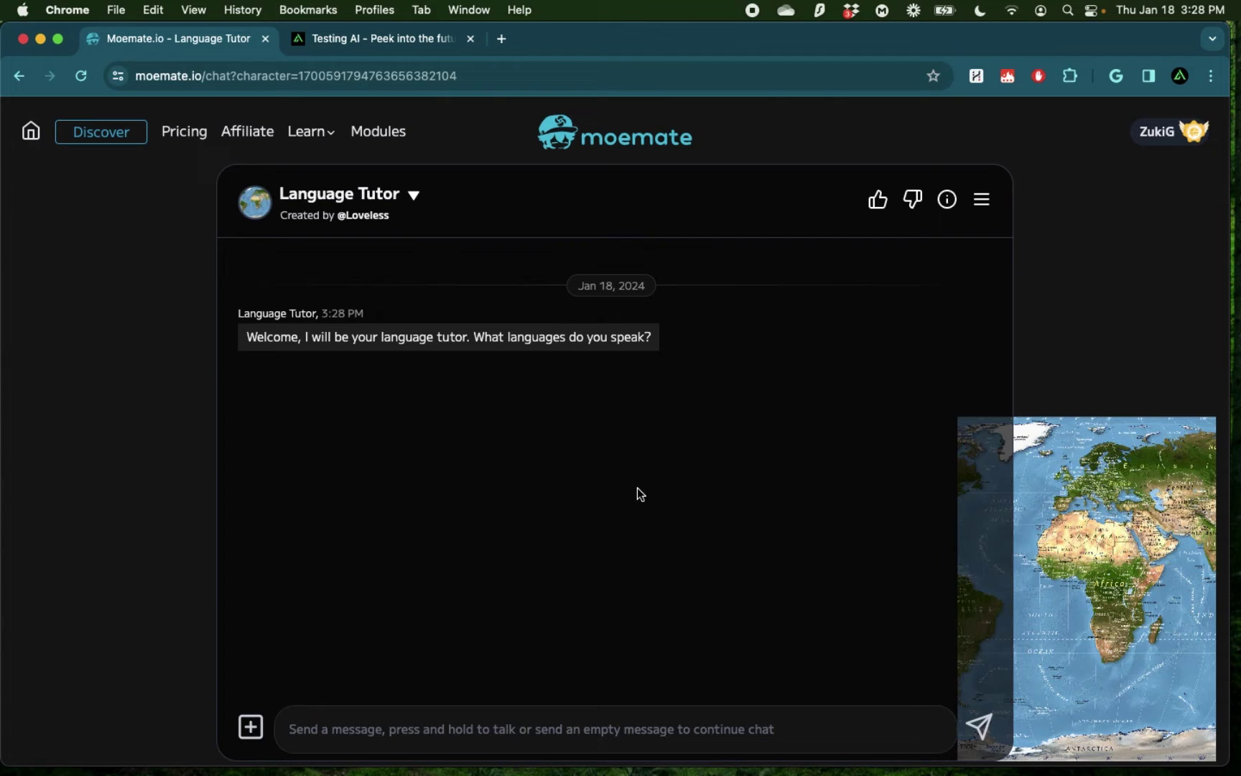
click(521, 727)
text(English)
key(Return)
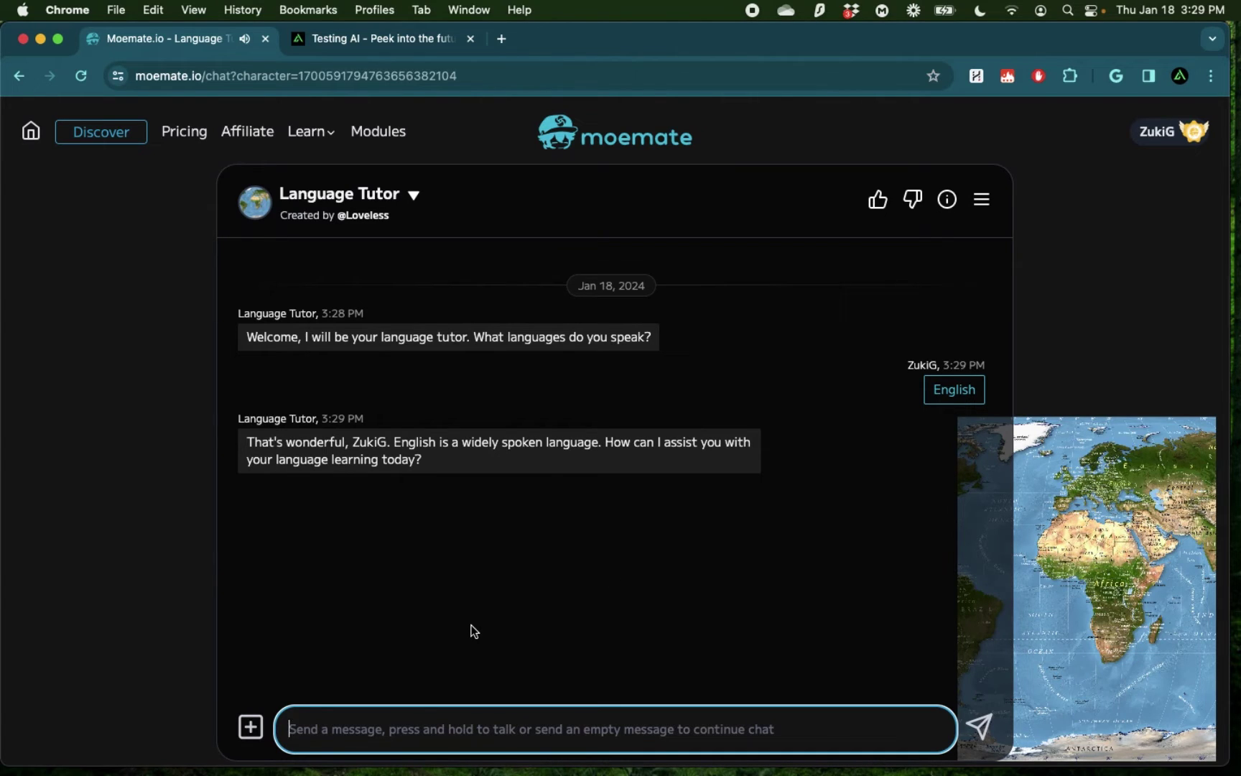
click(611, 578)
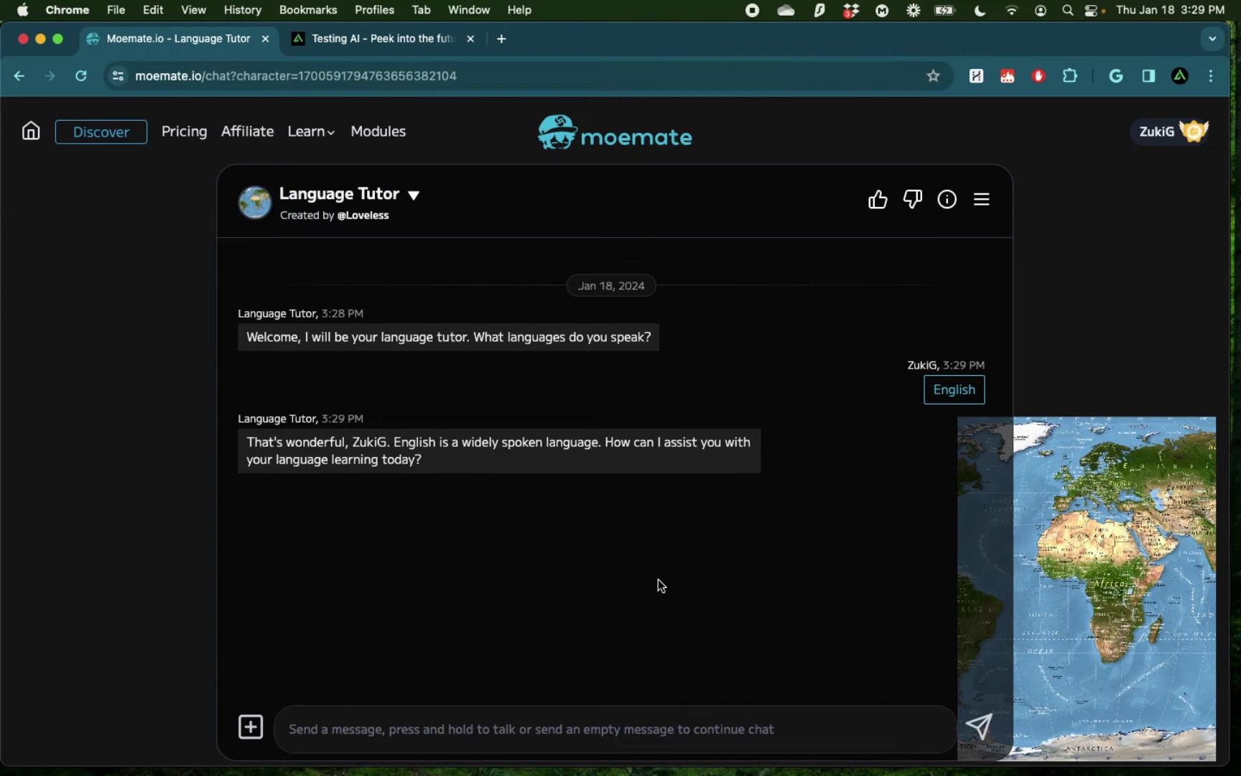
- Set up an enabled user persona for the Language Tutor chat by entering the persona's name, and save it
click(981, 198)
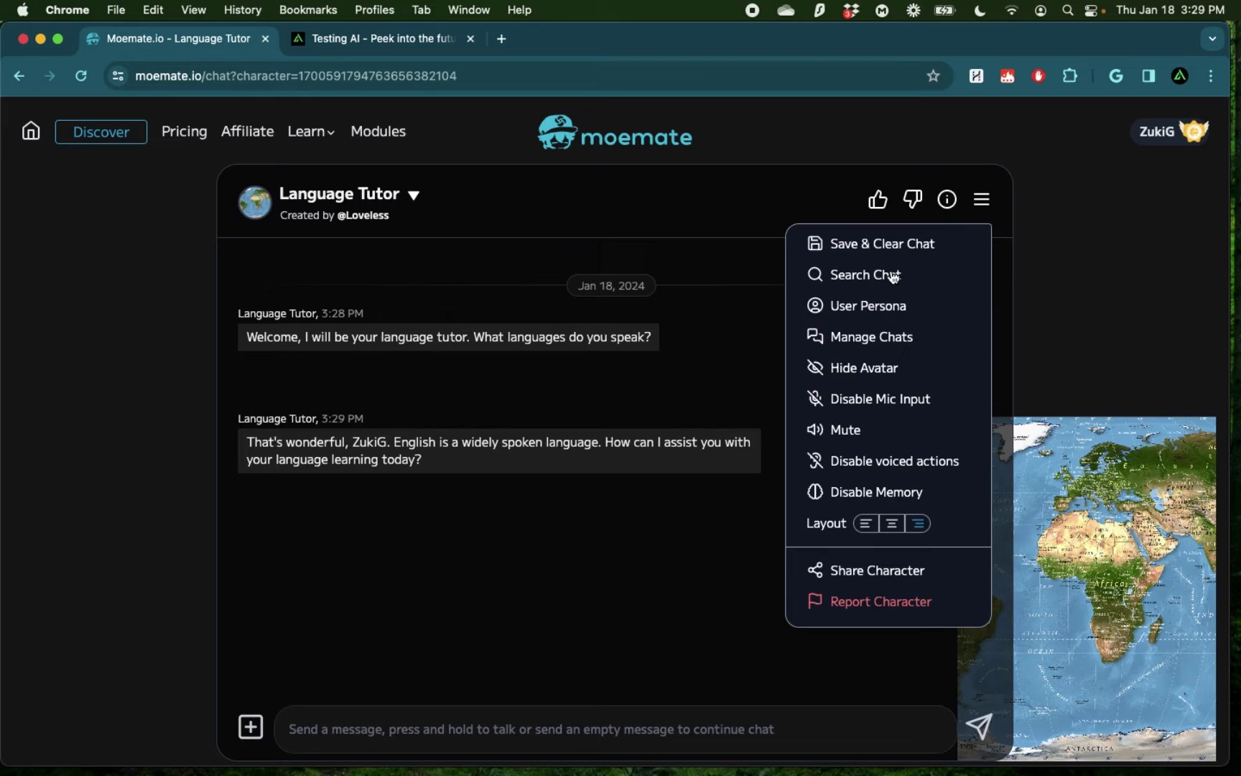
click(857, 309)
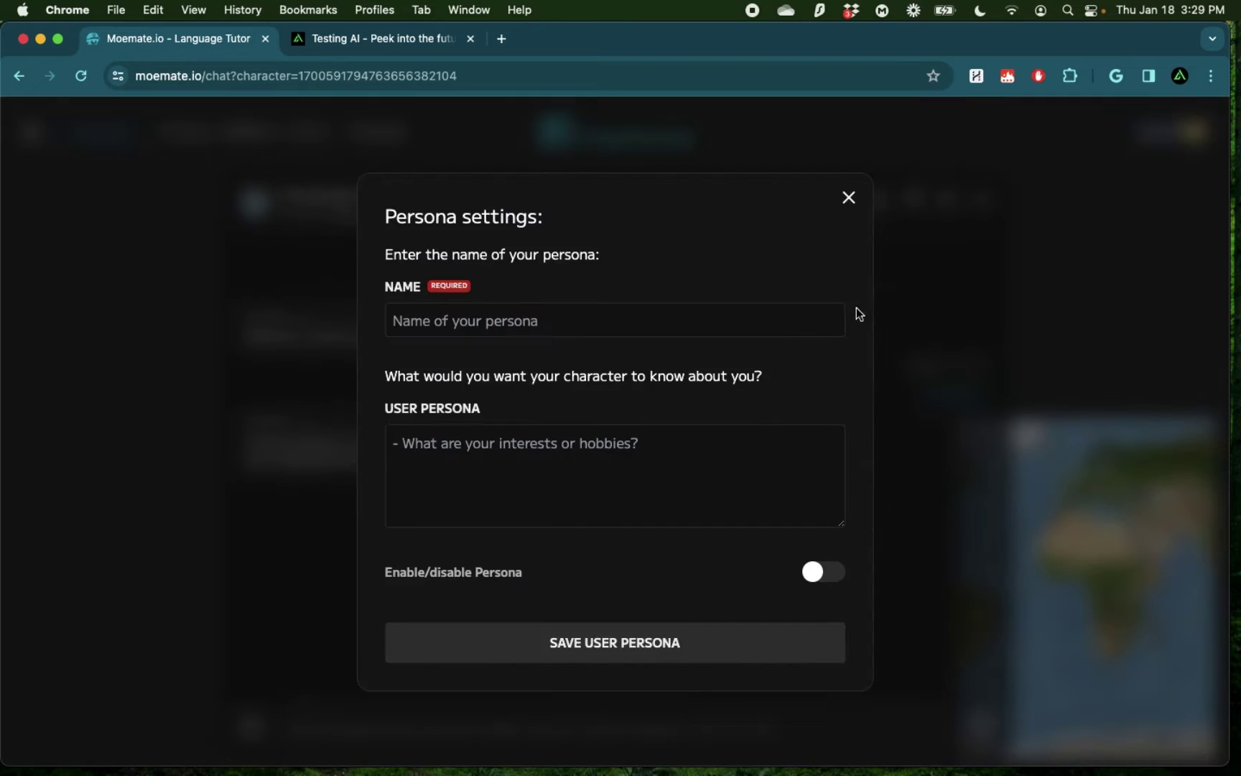
click(530, 306)
text(Tom)
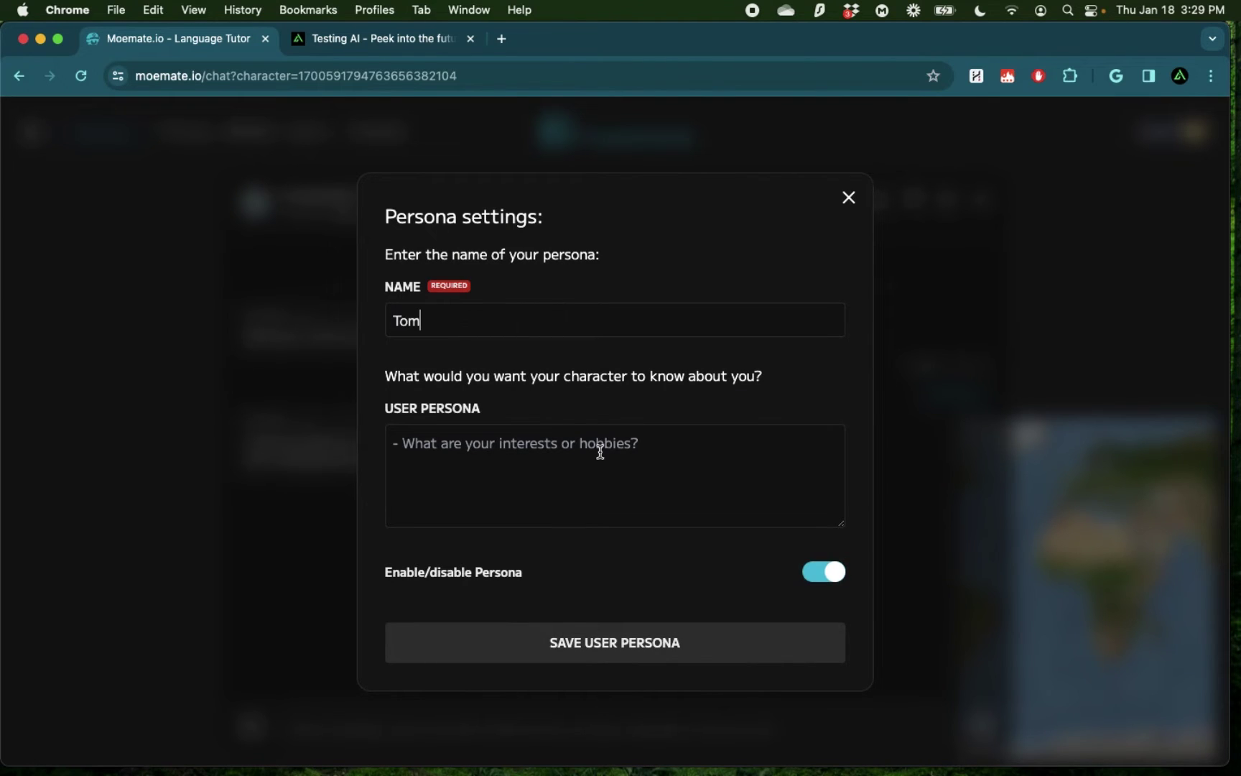
click(638, 642)
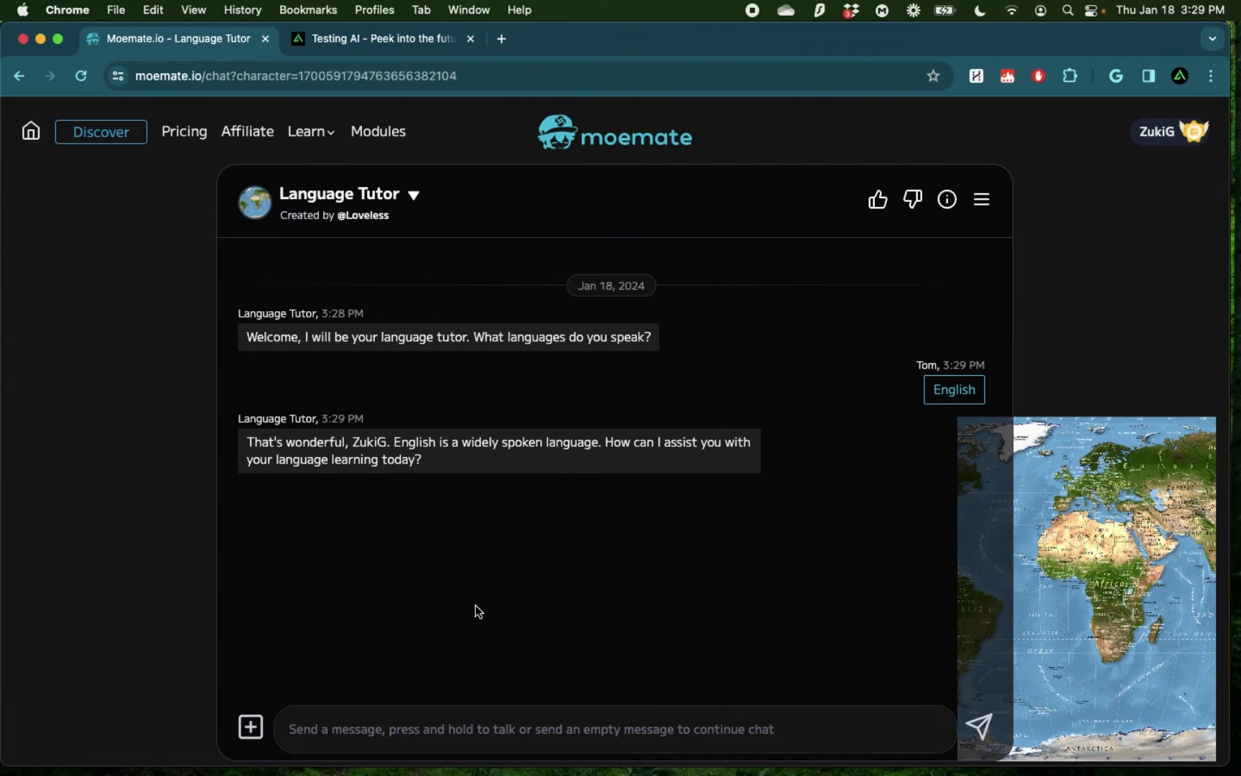
- Send the Language Tutor the message "I want to learn chinese"
click(394, 729)
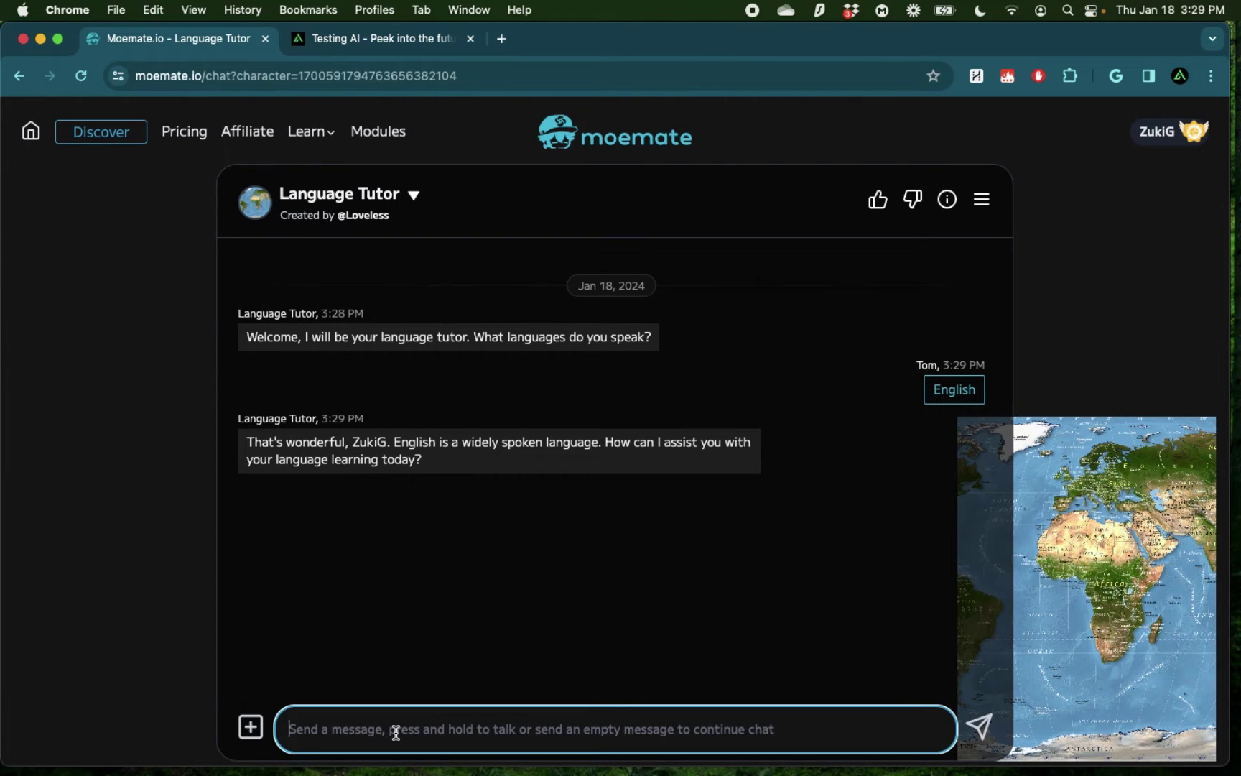
text(I want to l)
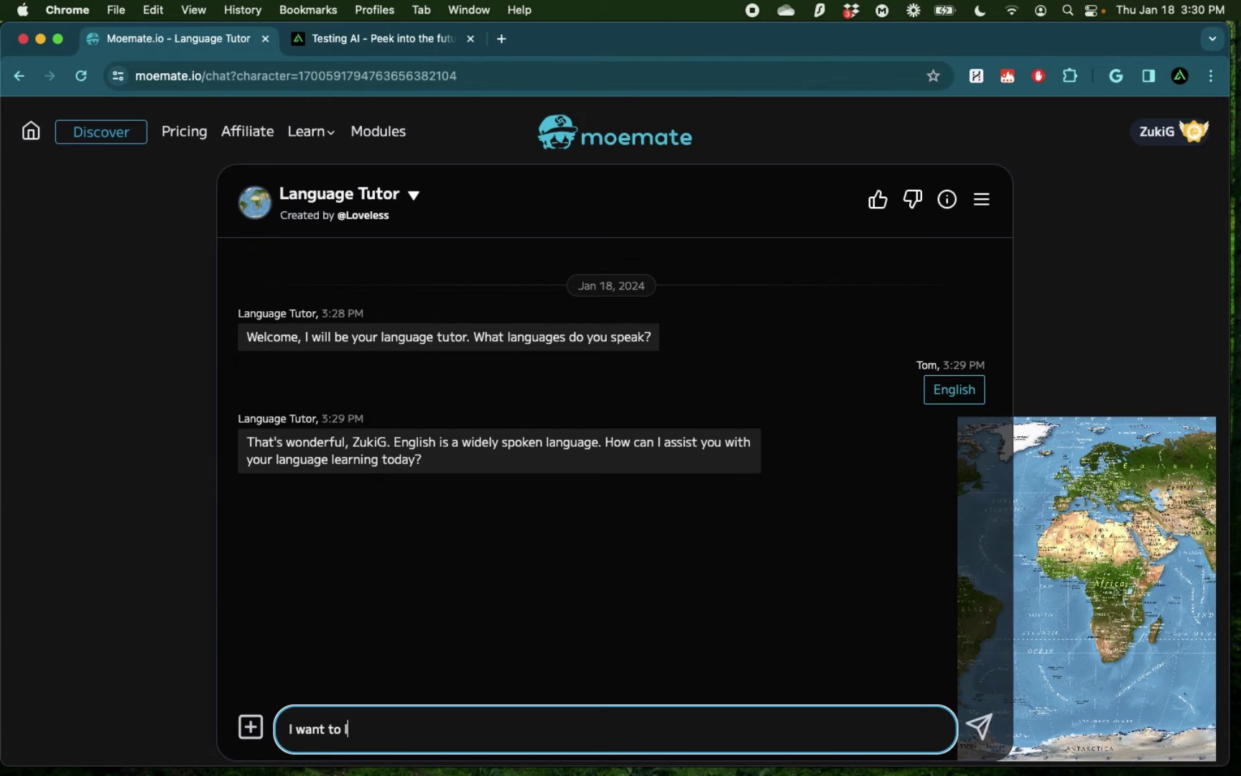
text(earn chinese)
key(Return)
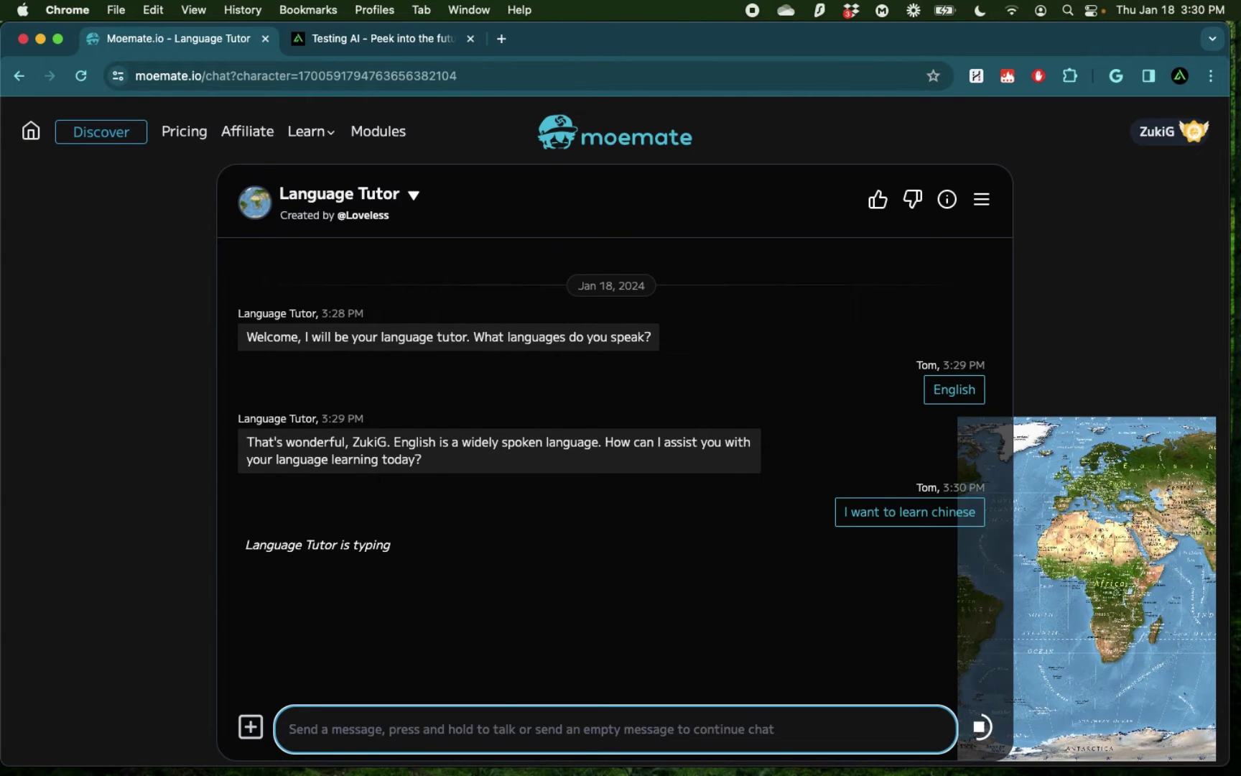
- Read the tutor's proposed learning plan and reply "Yes"
scroll(457, 679, up, 5)
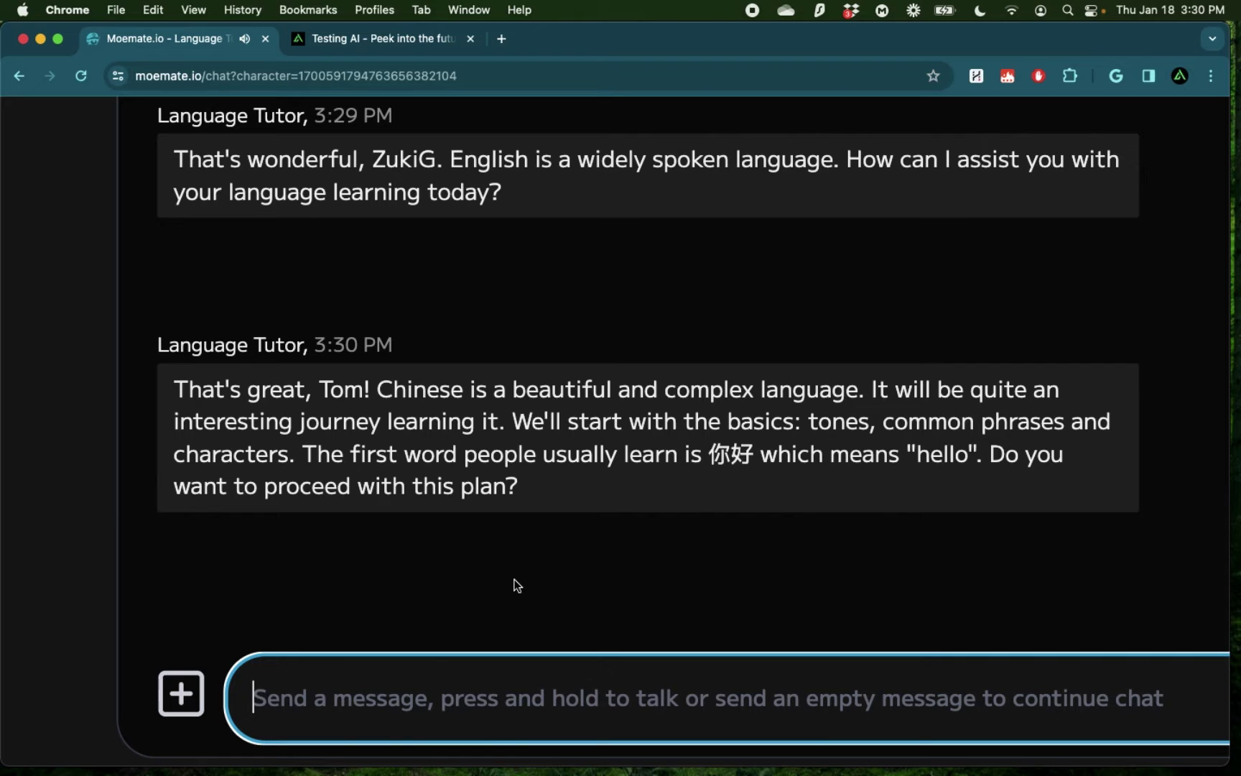
text(Yes)
key(Return)
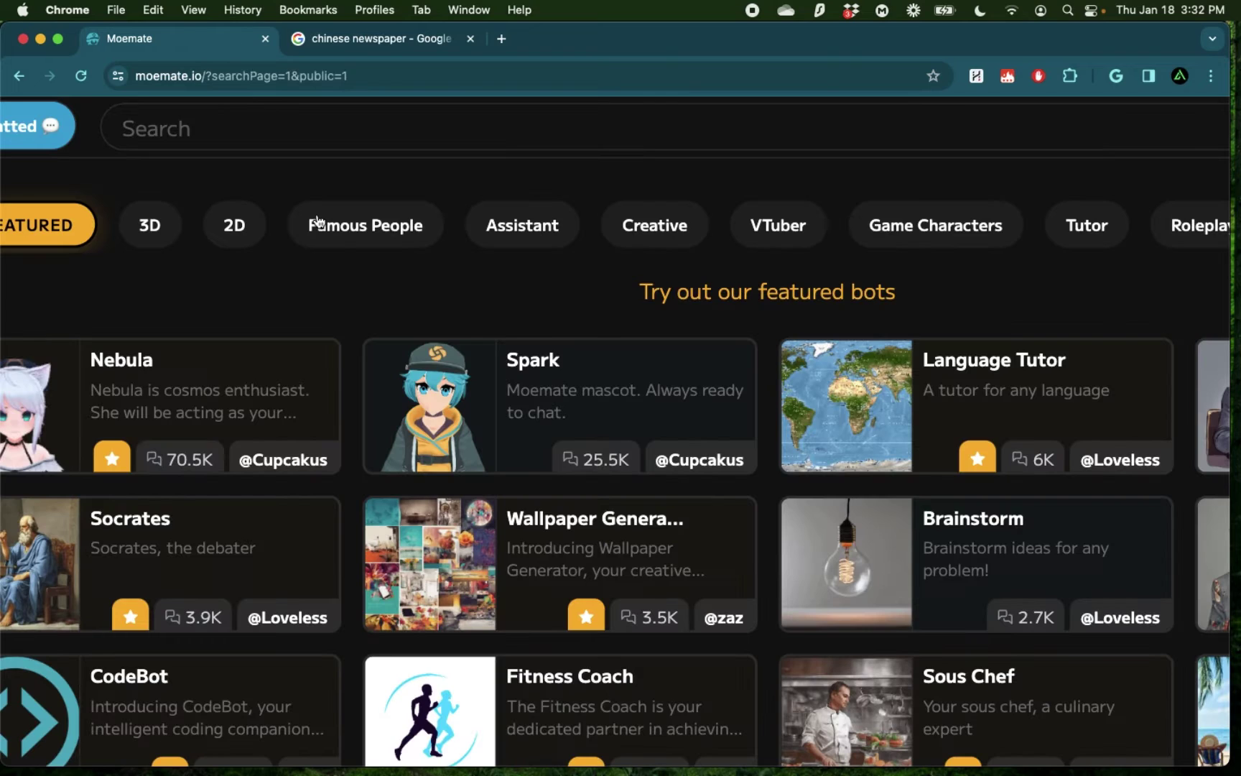
- Open the Donald Trump bot from the Famous People category and send it the message "Send me a selfie"
click(318, 223)
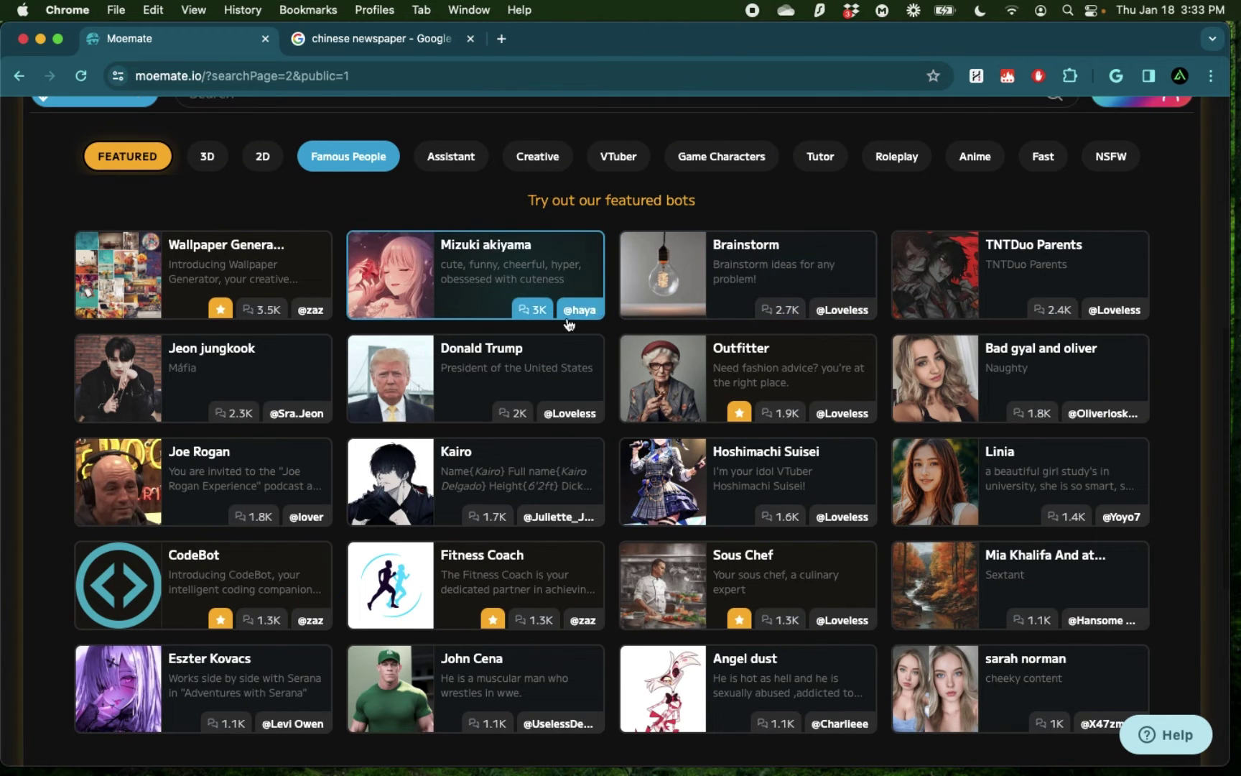
click(508, 370)
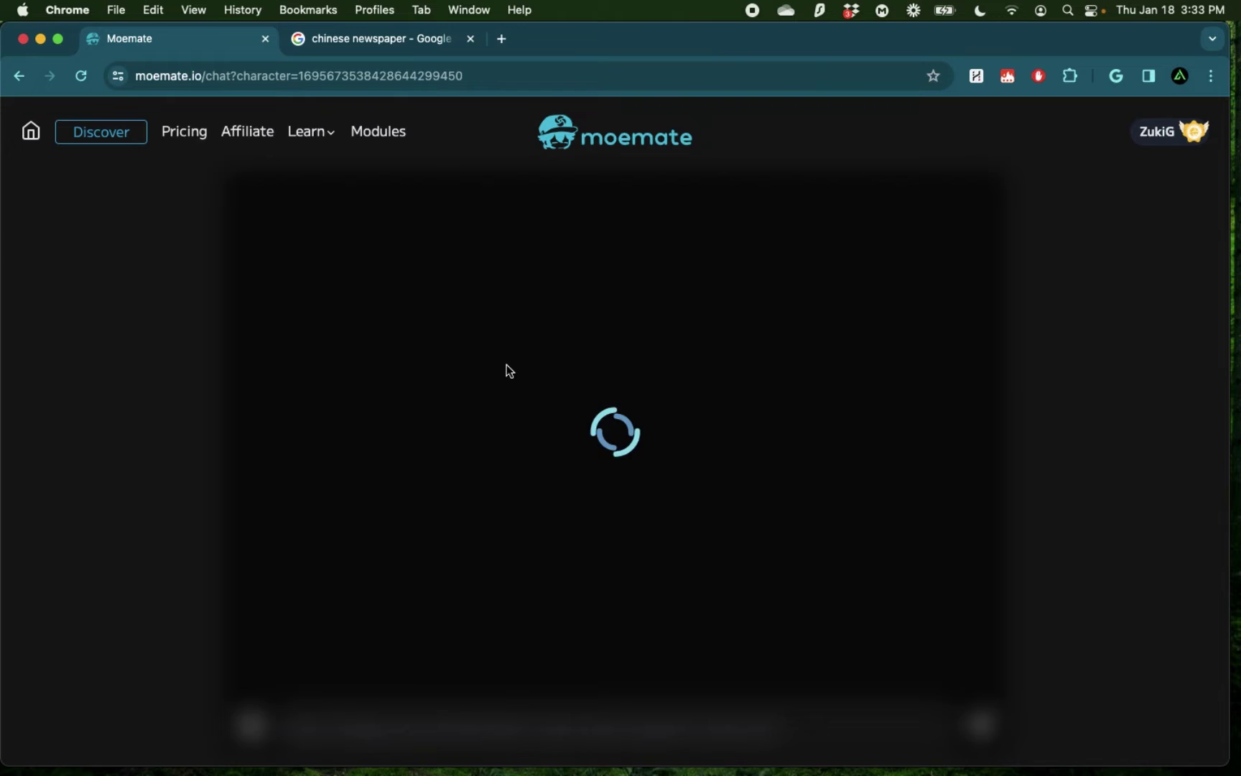
text(Se)
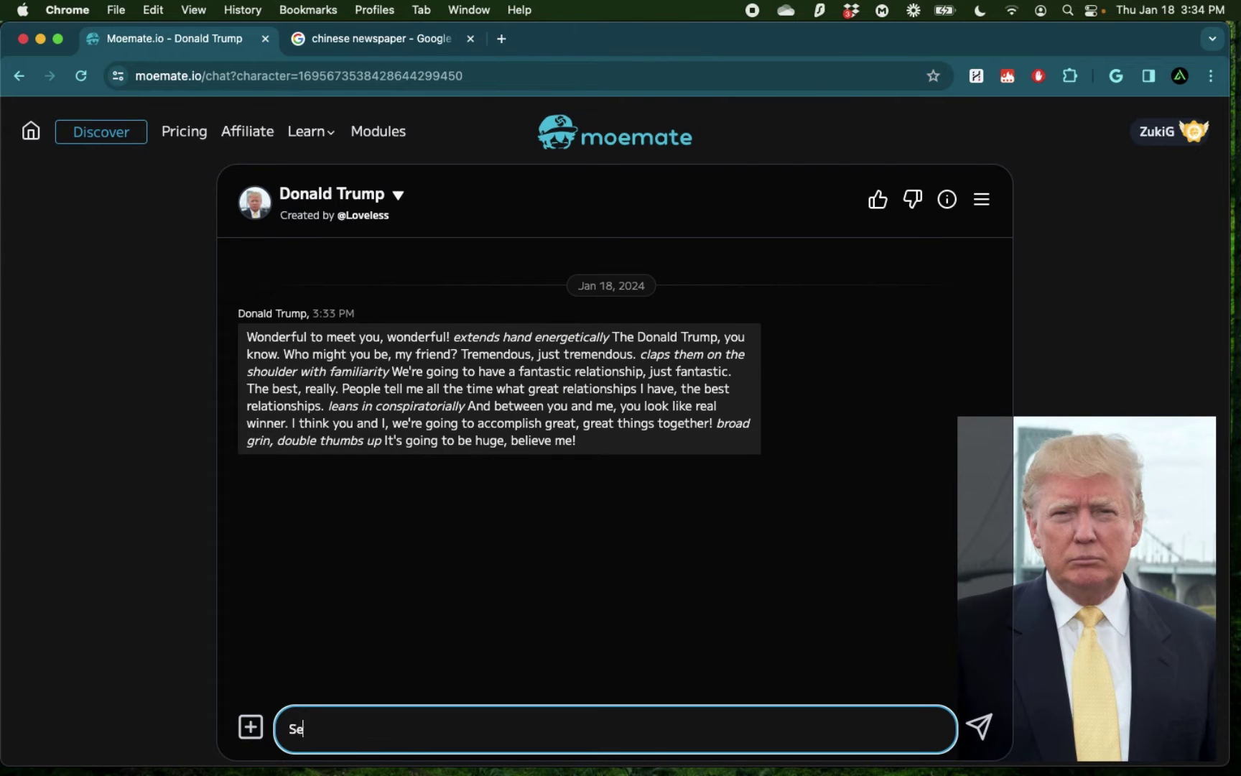
text(nd me a selfie)
key(Return)
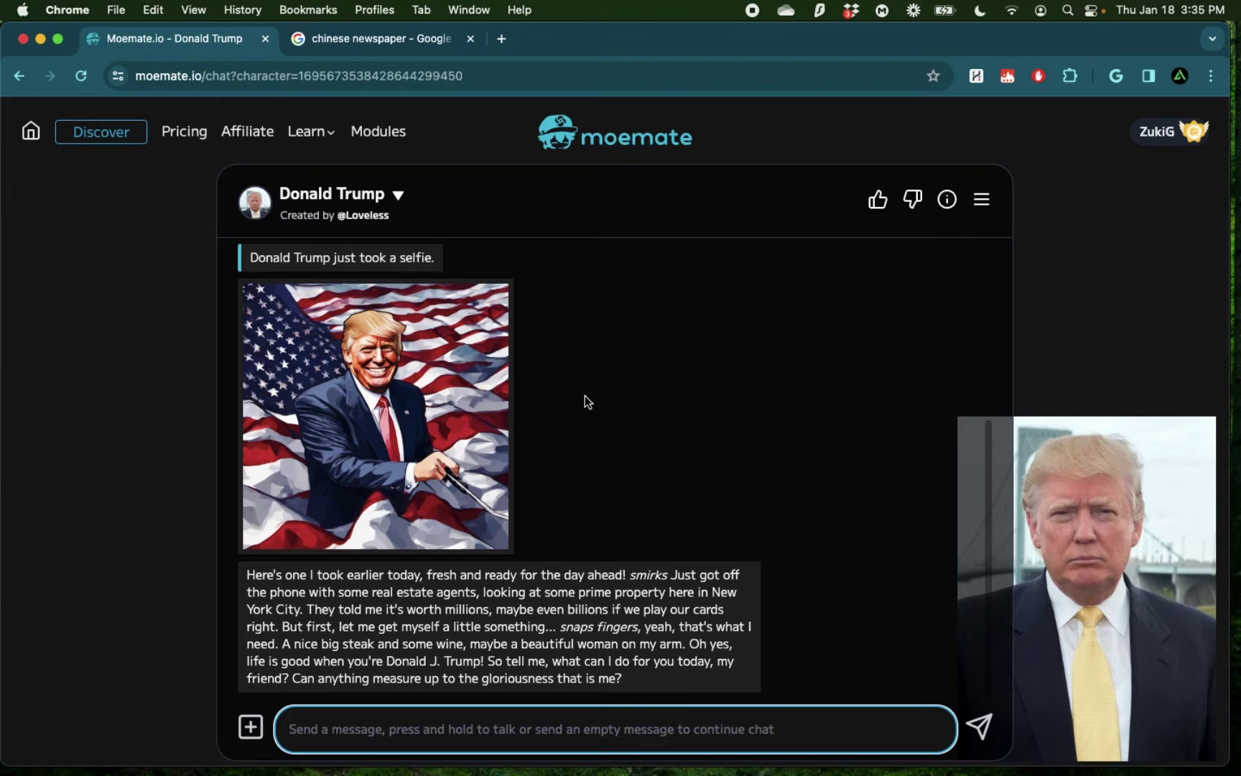
- View the Donald Trump bot's character info, including its models, voice, skills and languages
click(400, 200)
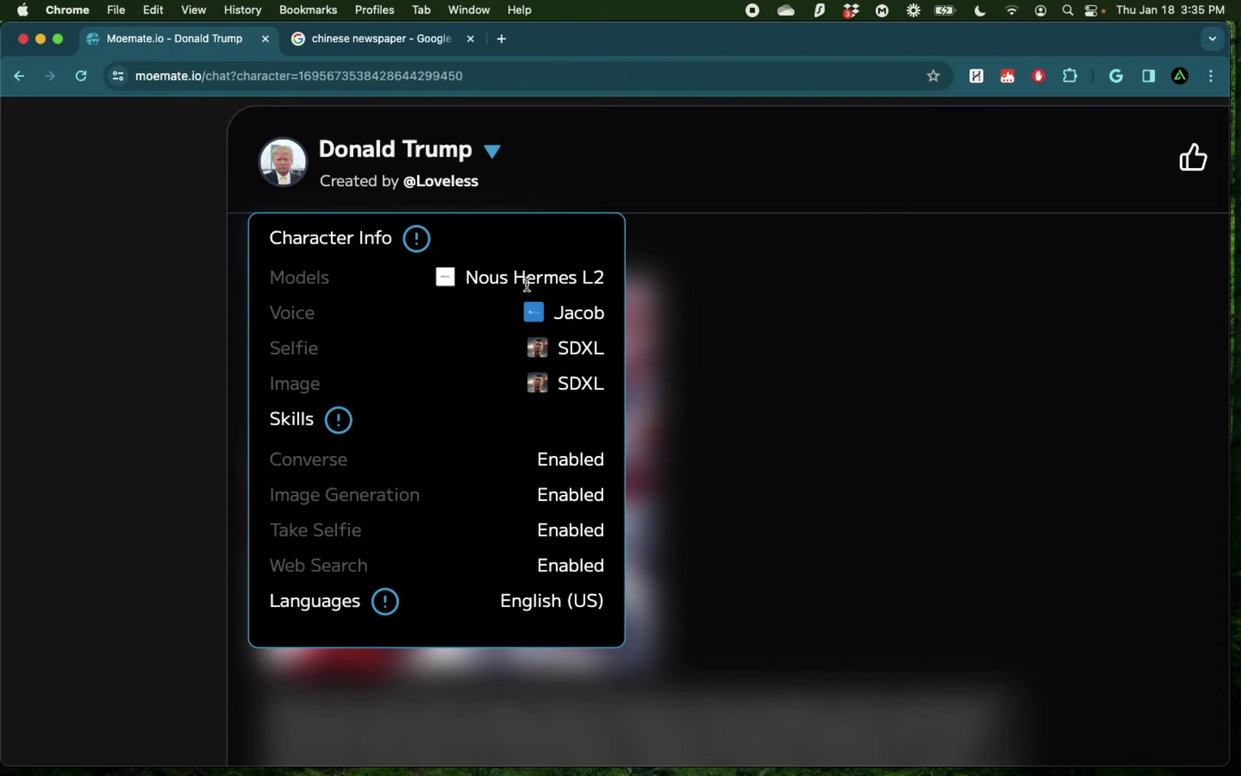
scroll(304, 391, right, 1)
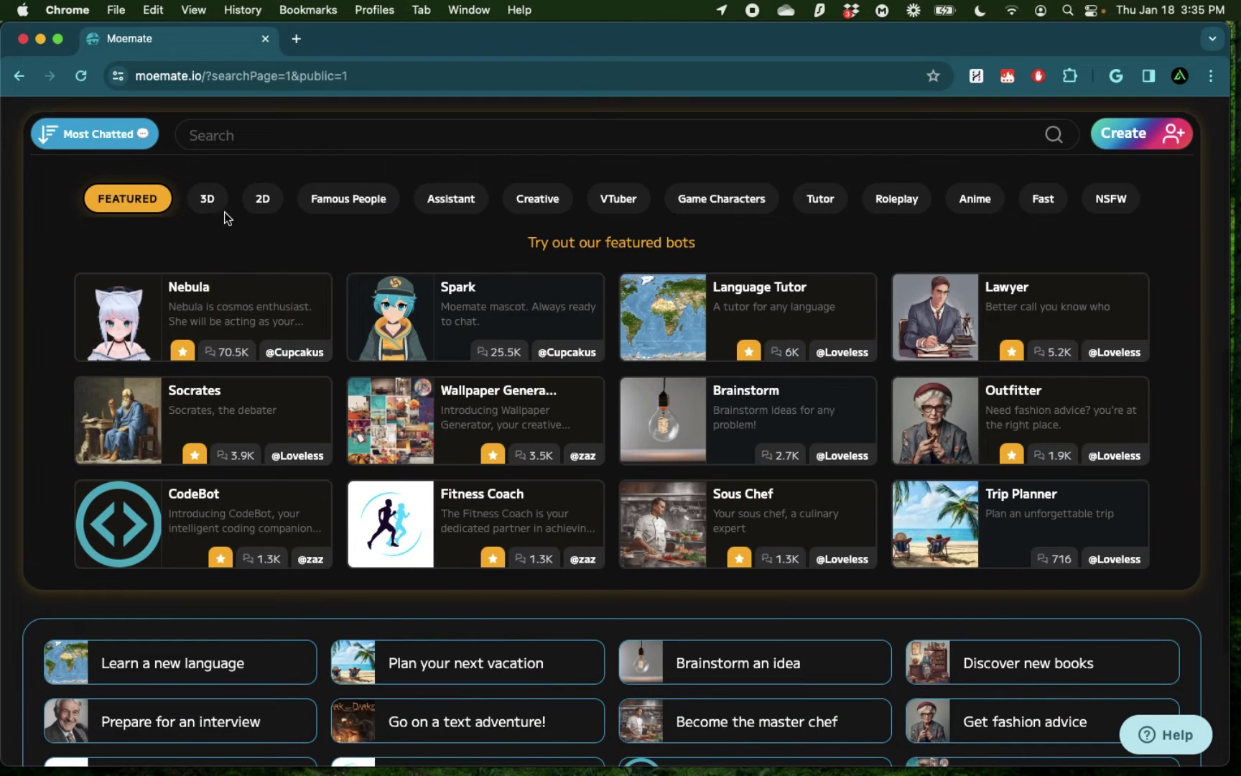
- Open a chat with Hatsune Miku from the 3D category and rotate her 3D avatar
click(214, 211)
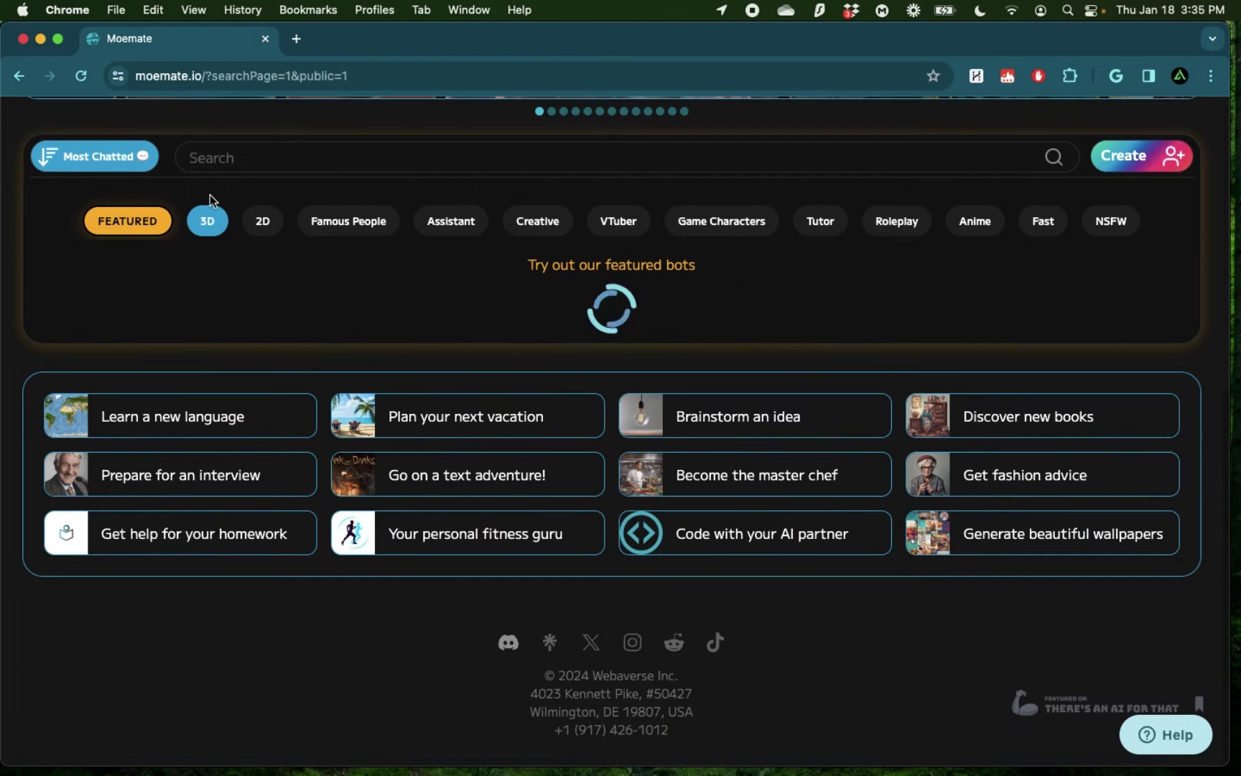
scroll(502, 189, down, 3)
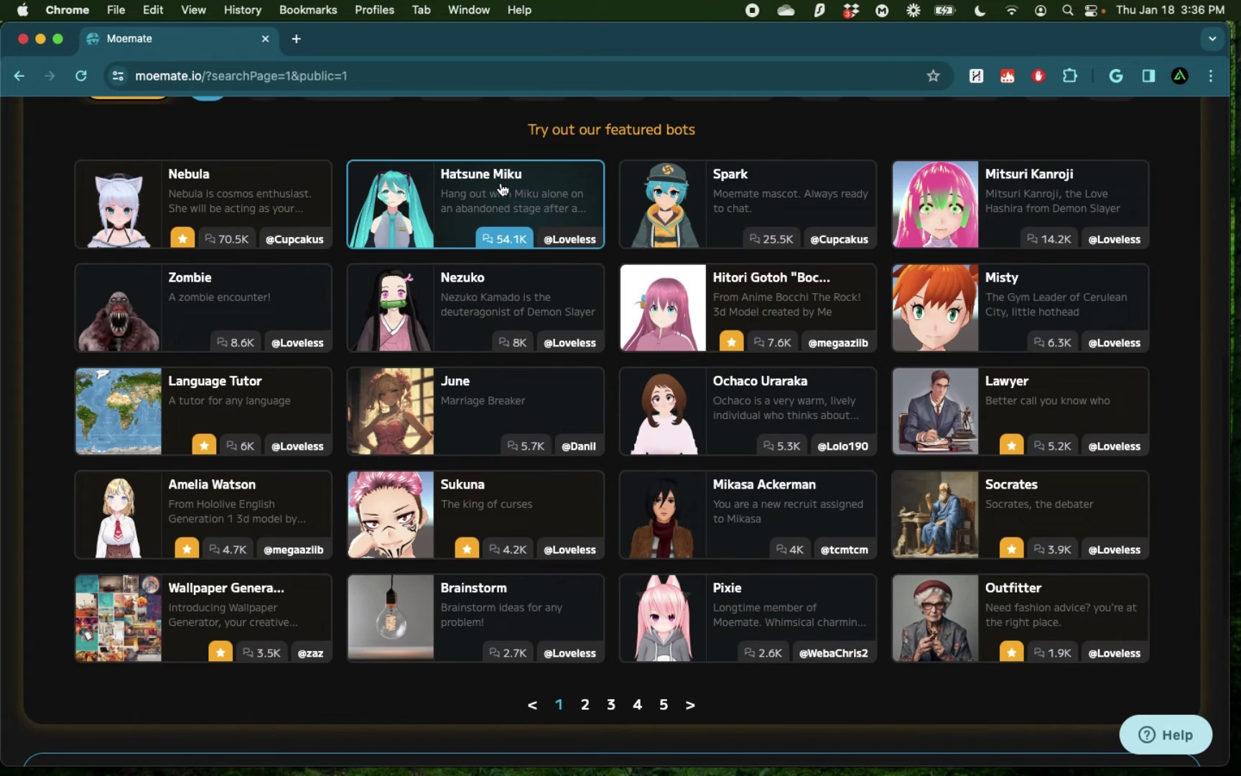
click(491, 196)
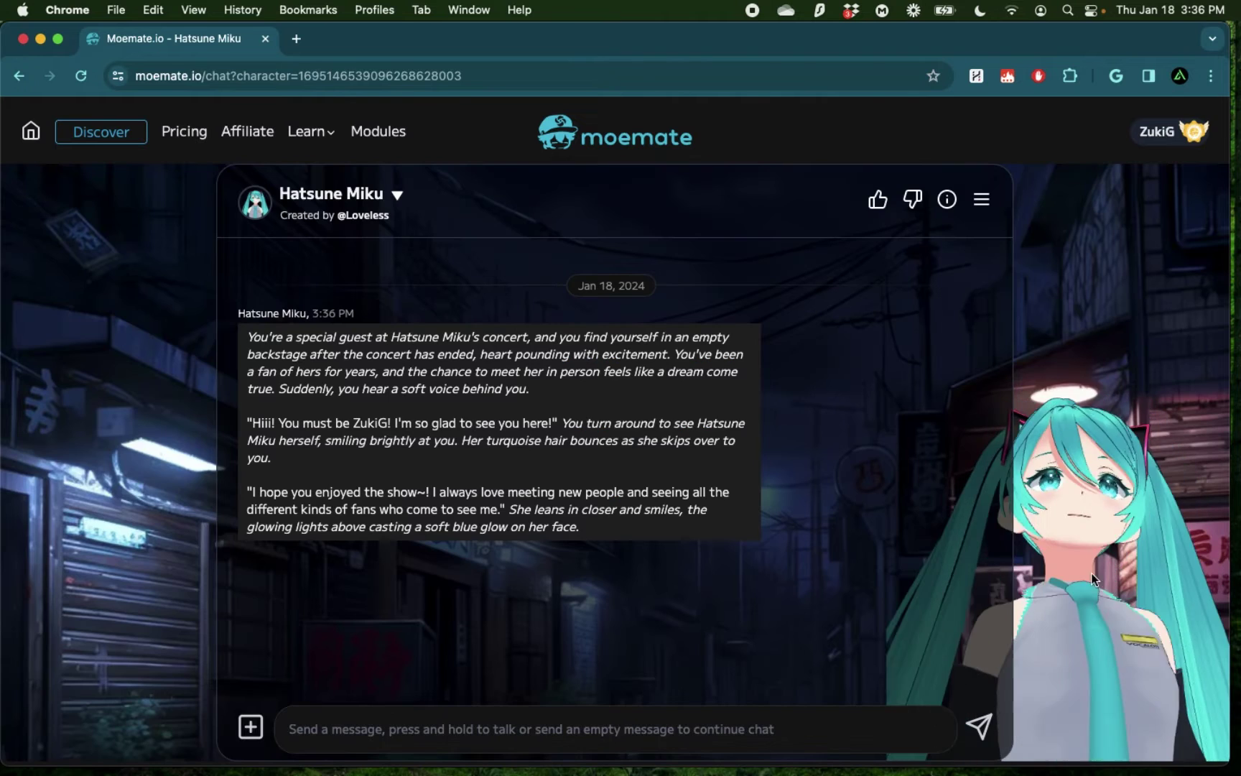
drag(1089, 587, 989, 629)
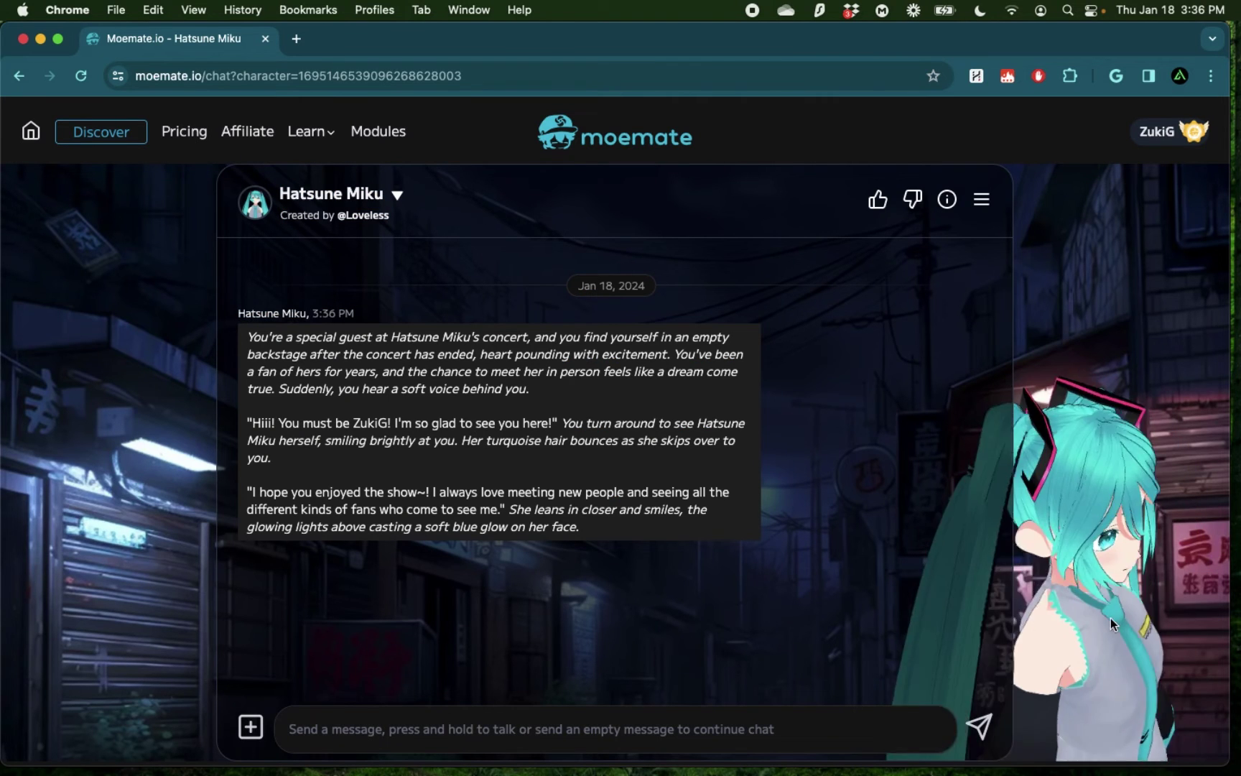
- Send Hatsune Miku the message "Hi"
click(395, 727)
text(Hi)
key(Return)
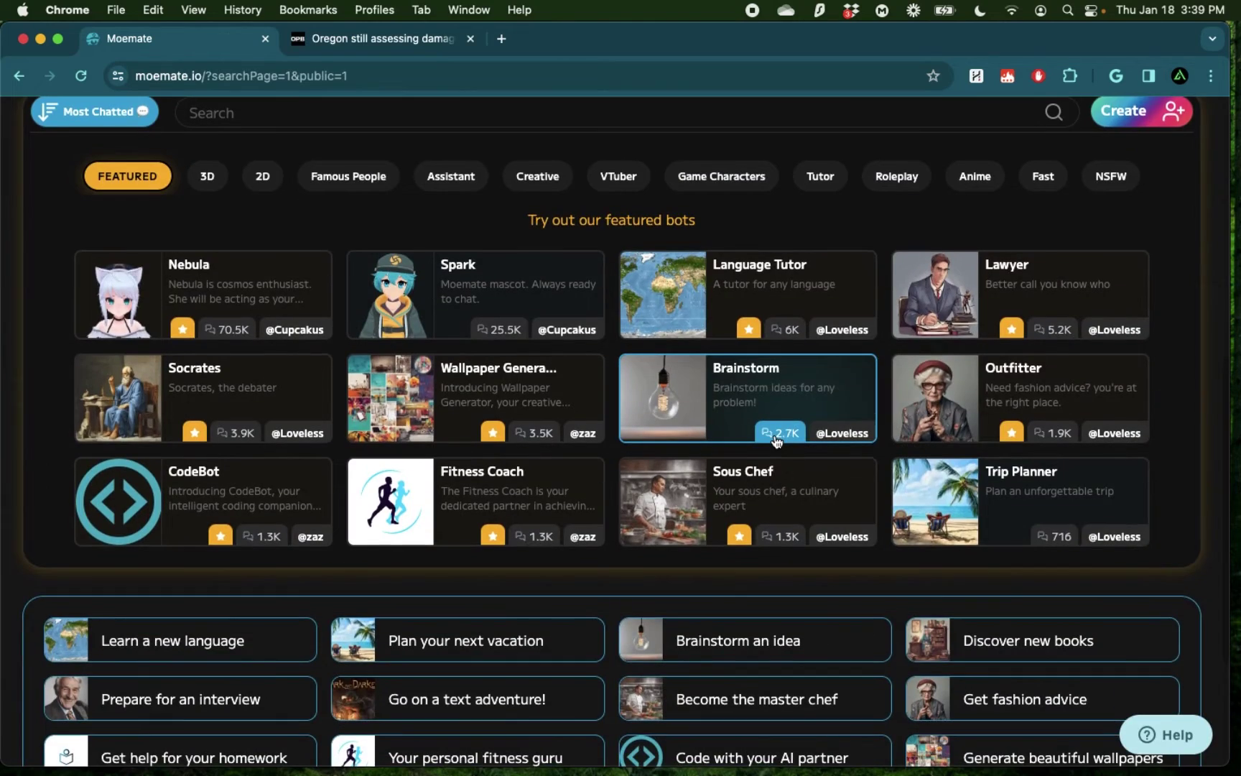
- Open a chat with the Brainstorm bot from the featured bots
scroll(775, 440, up, 3)
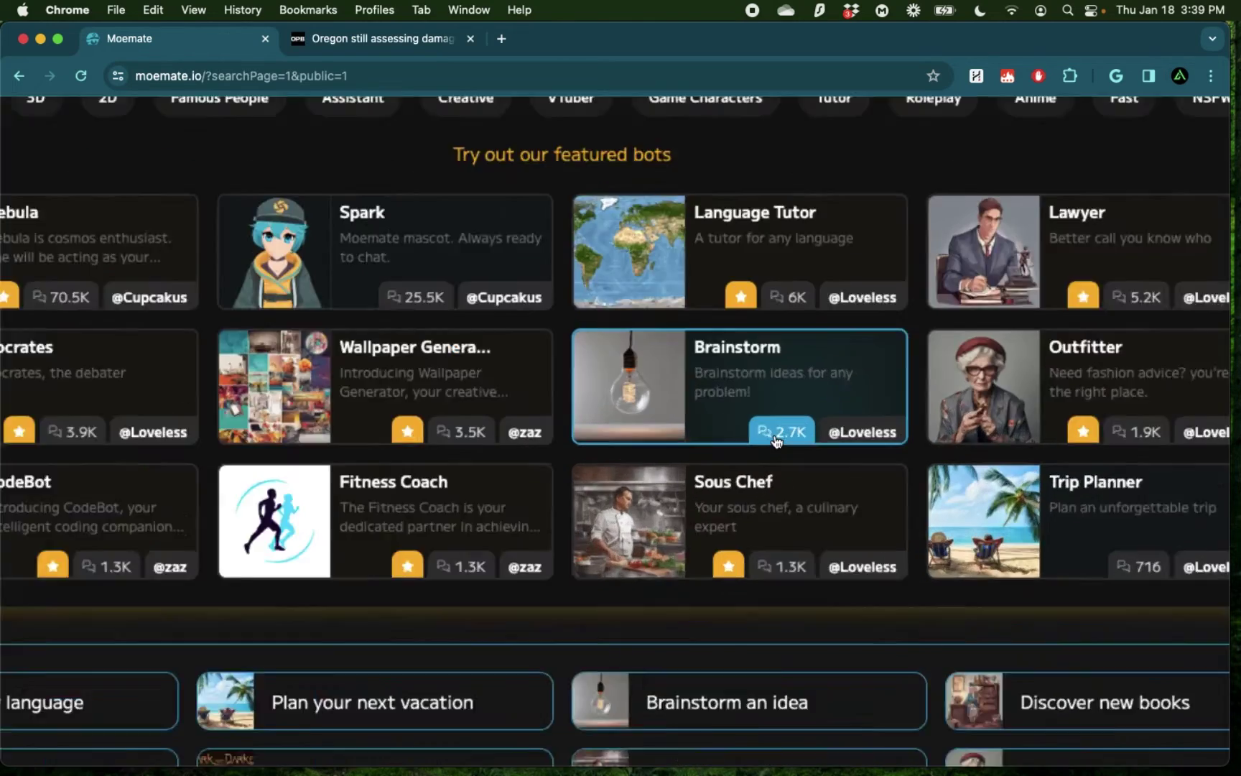
scroll(776, 439, up, 3)
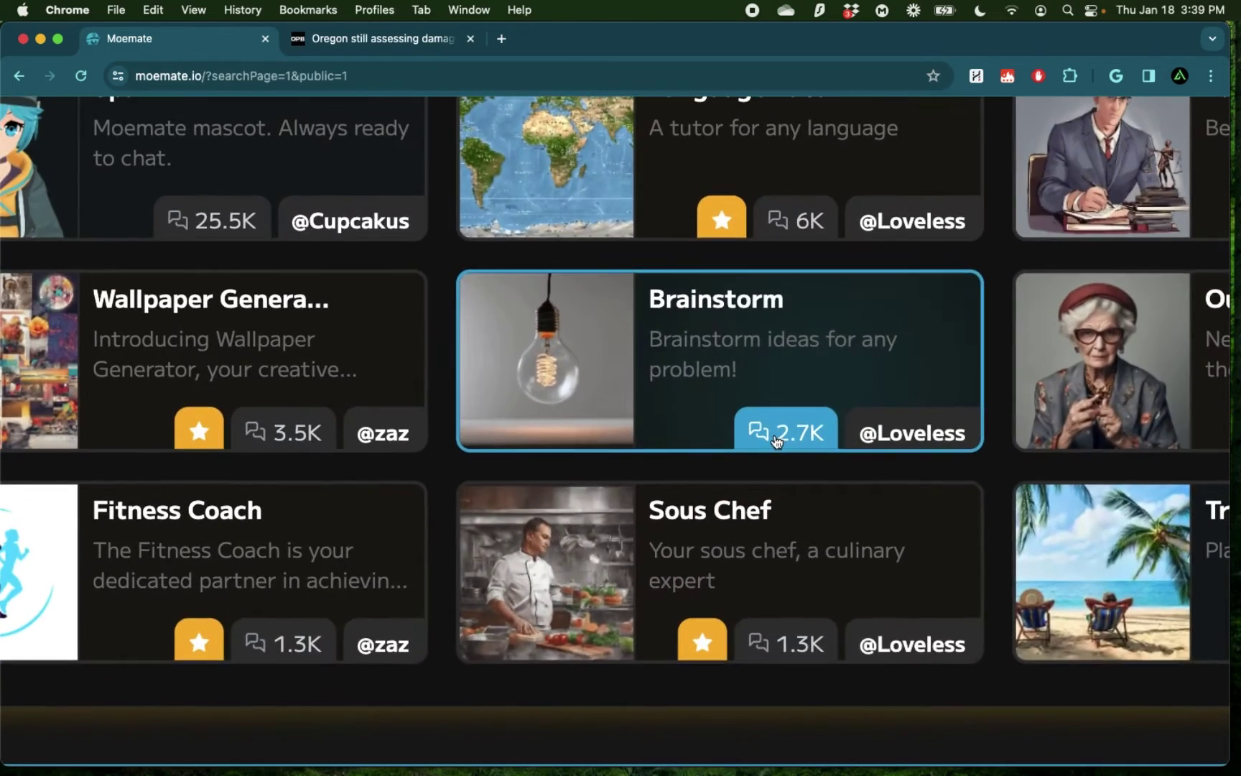
click(744, 364)
click(985, 246)
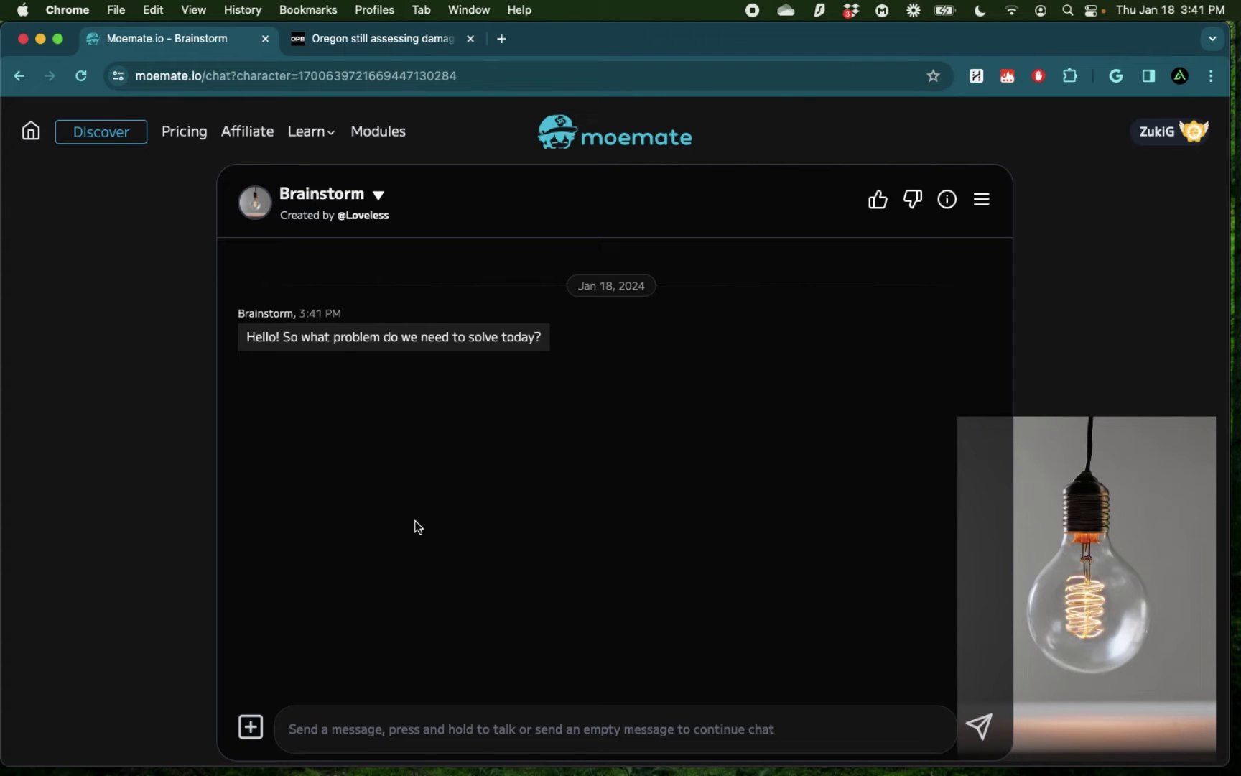
- Share the browser tab with the OPB article "Oregon still assessing damage" in the Brainstorm chat
click(253, 725)
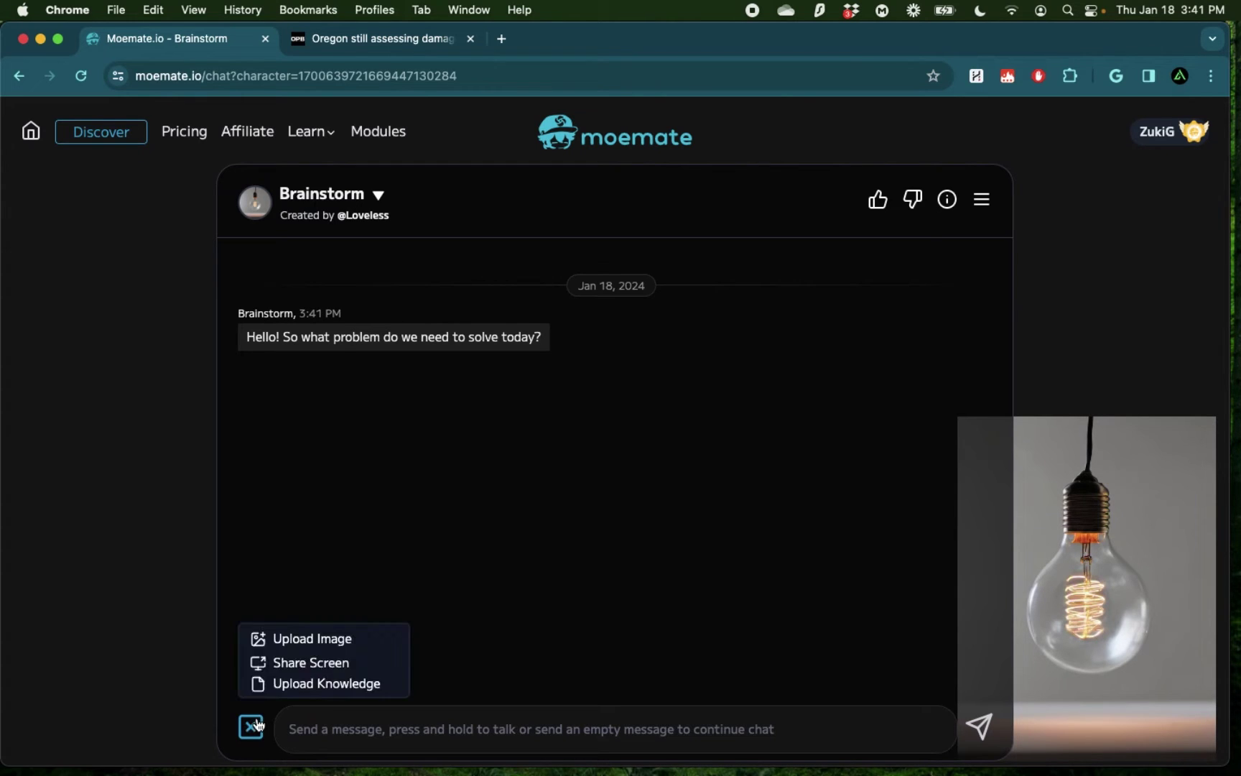
click(309, 672)
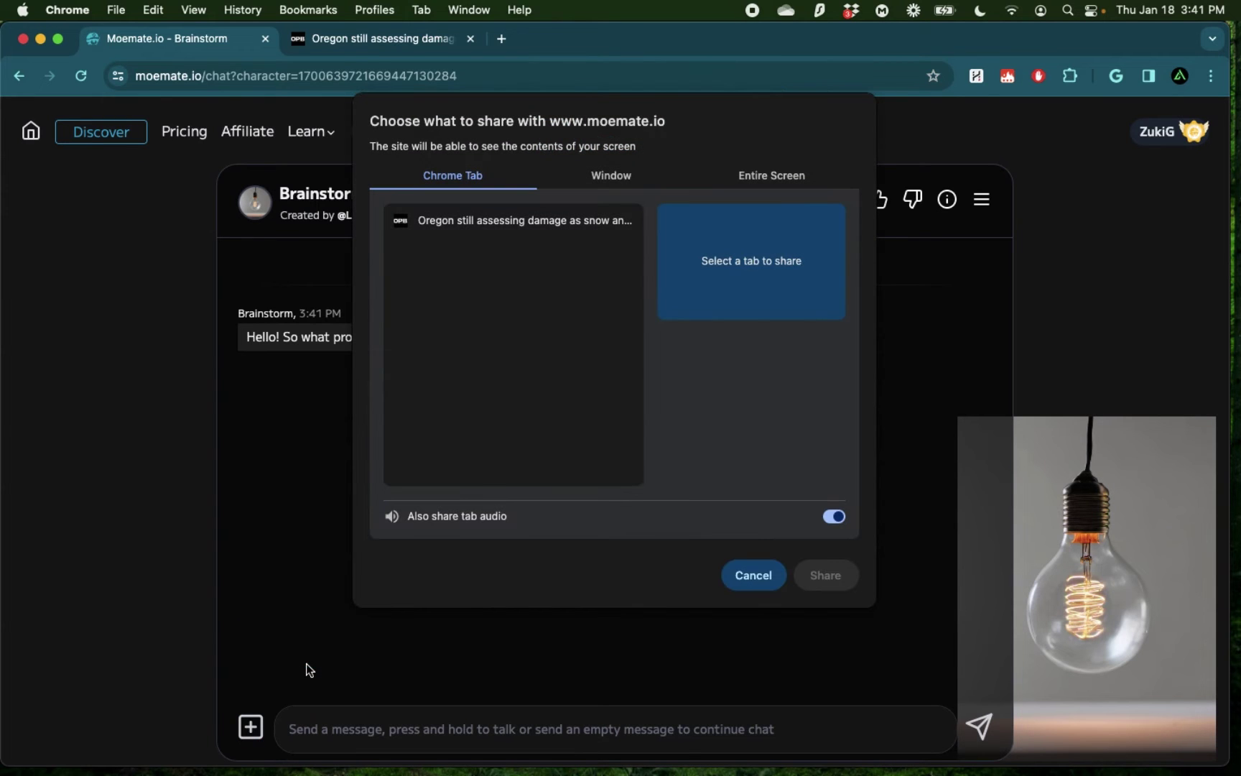
click(529, 220)
click(430, 41)
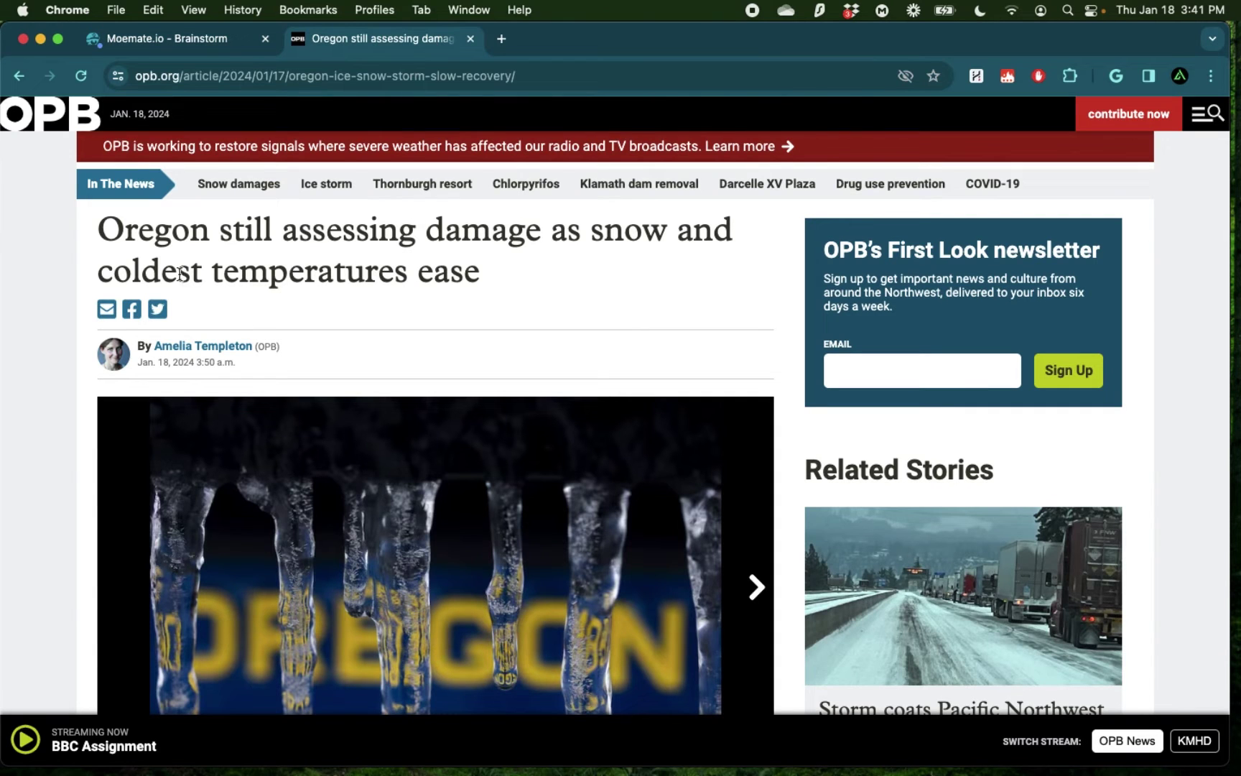
click(177, 40)
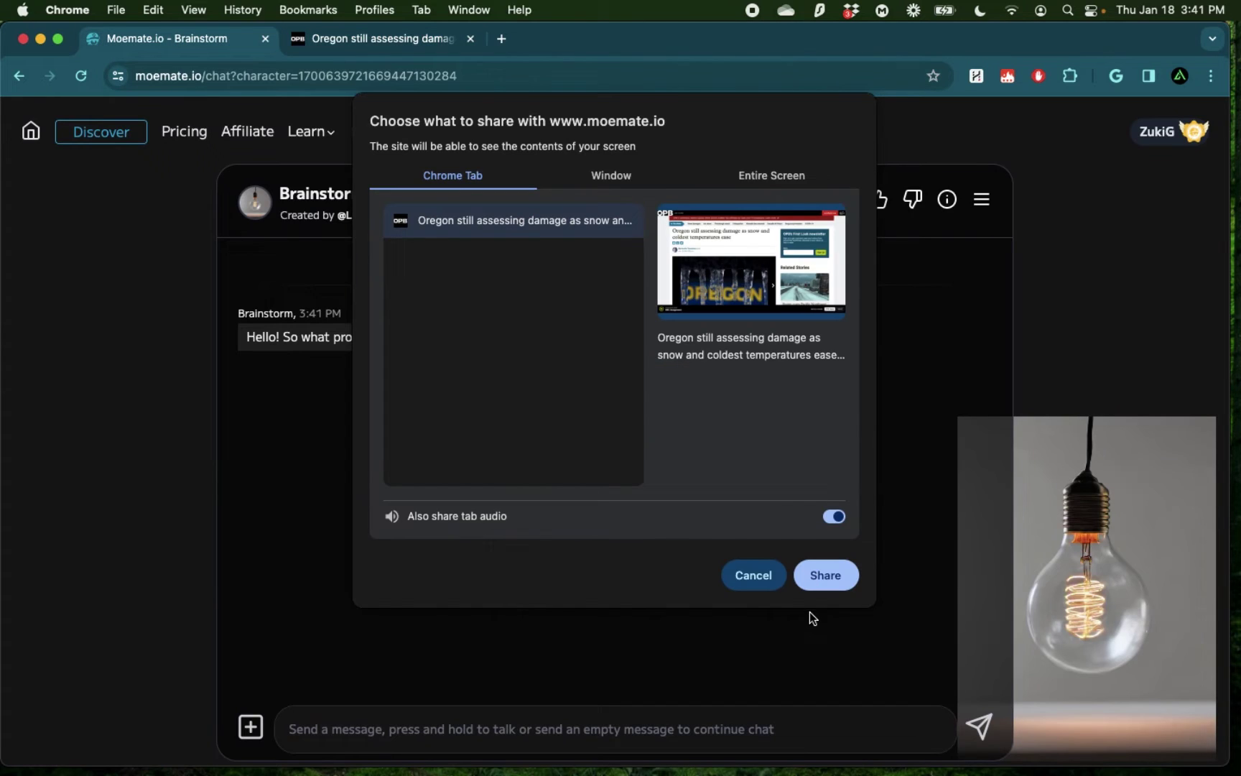
click(828, 575)
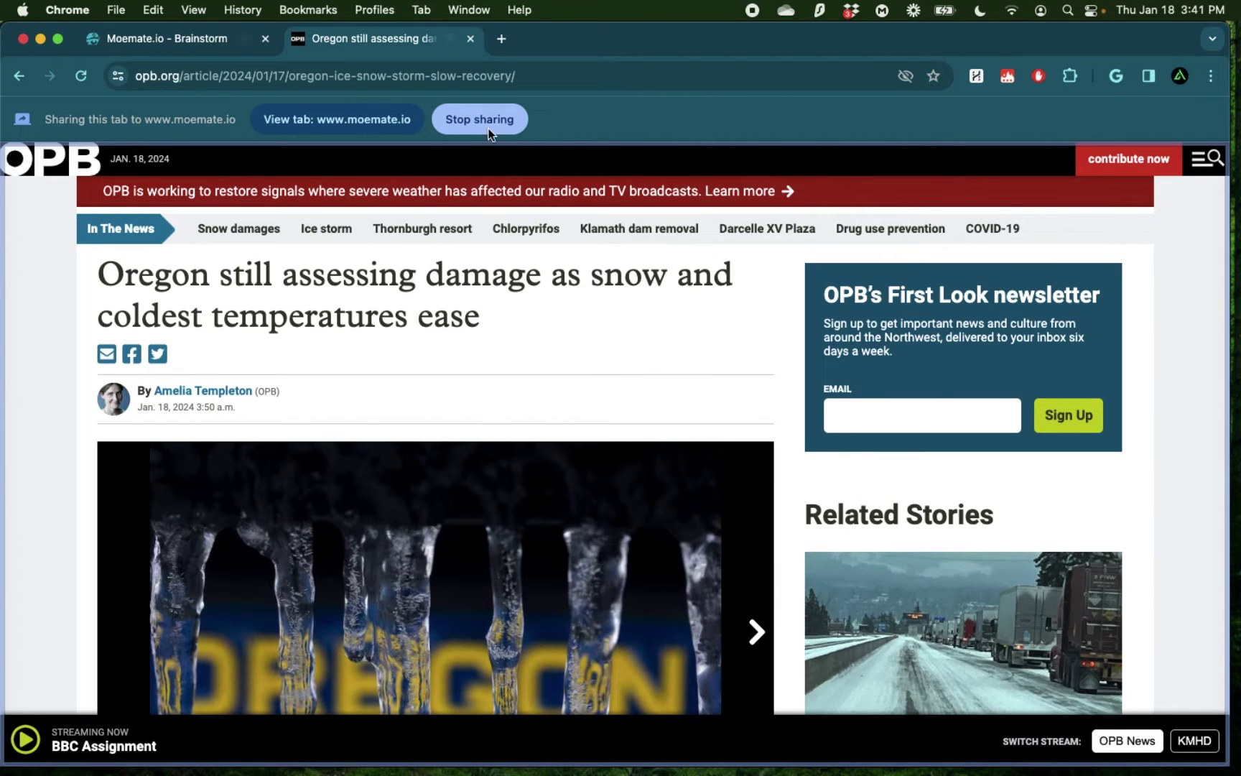
- Return to the Brainstorm chat, send "Summarize it for me" and read the summary of the shared page
click(188, 32)
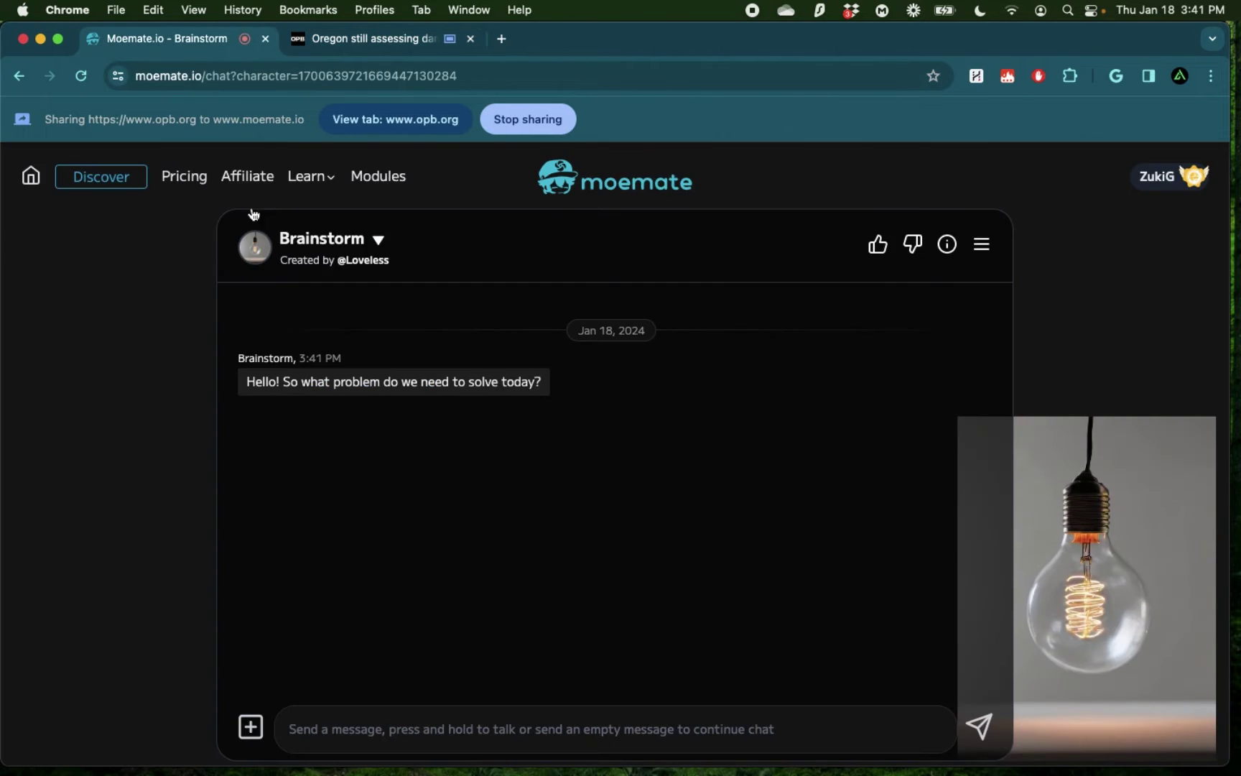
click(428, 712)
text(Su)
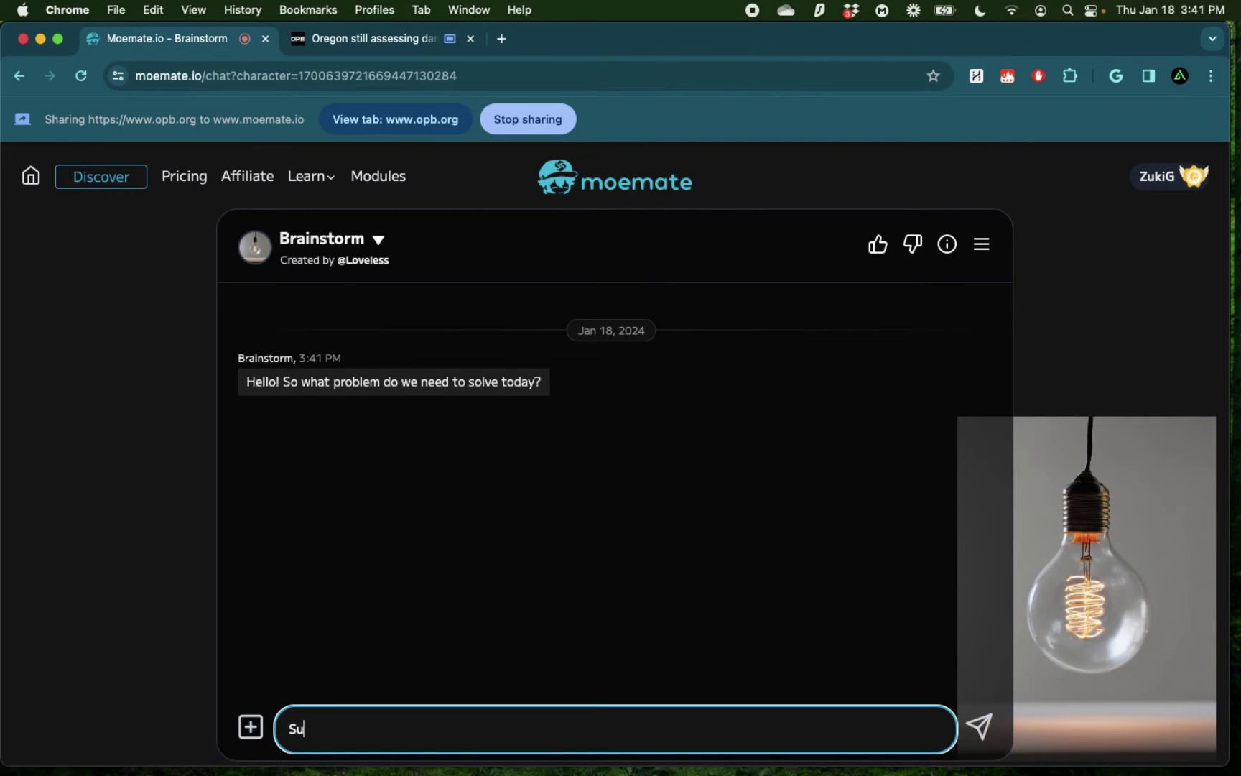
text(rrmarize it for me)
key(Return)
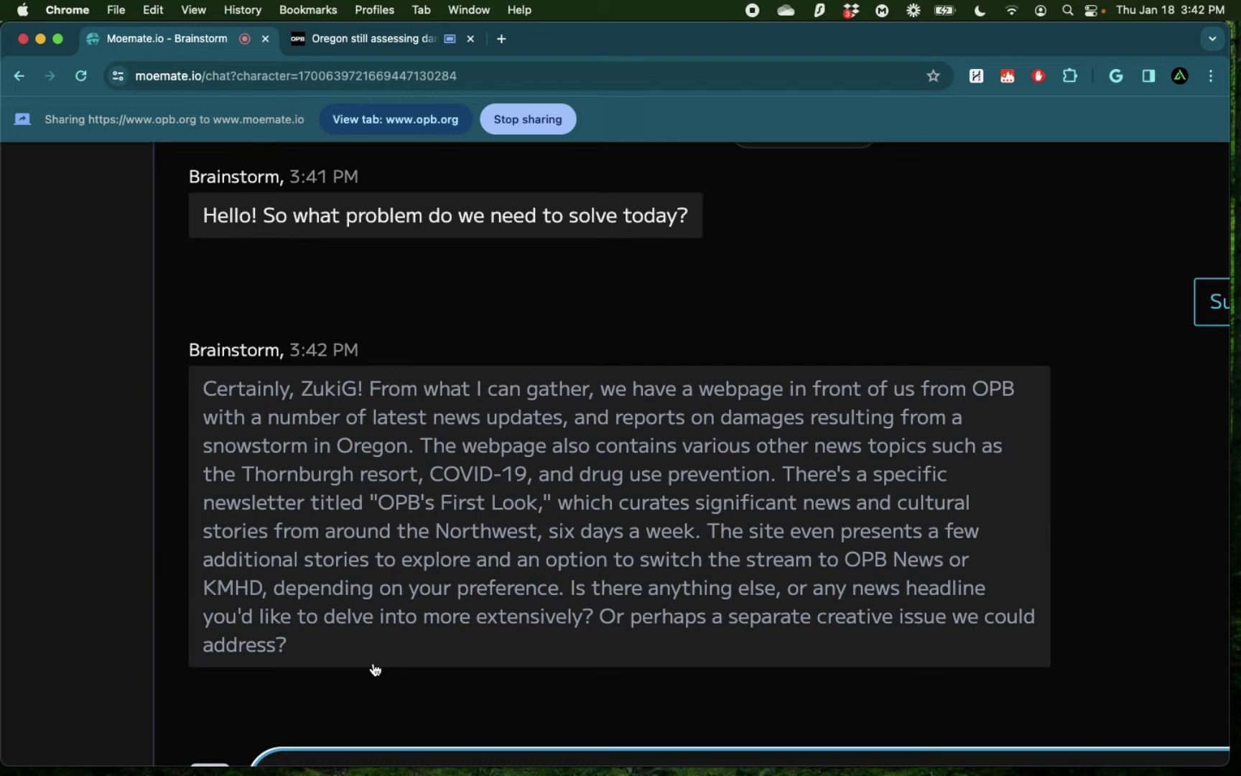
scroll(374, 670, down, 2)
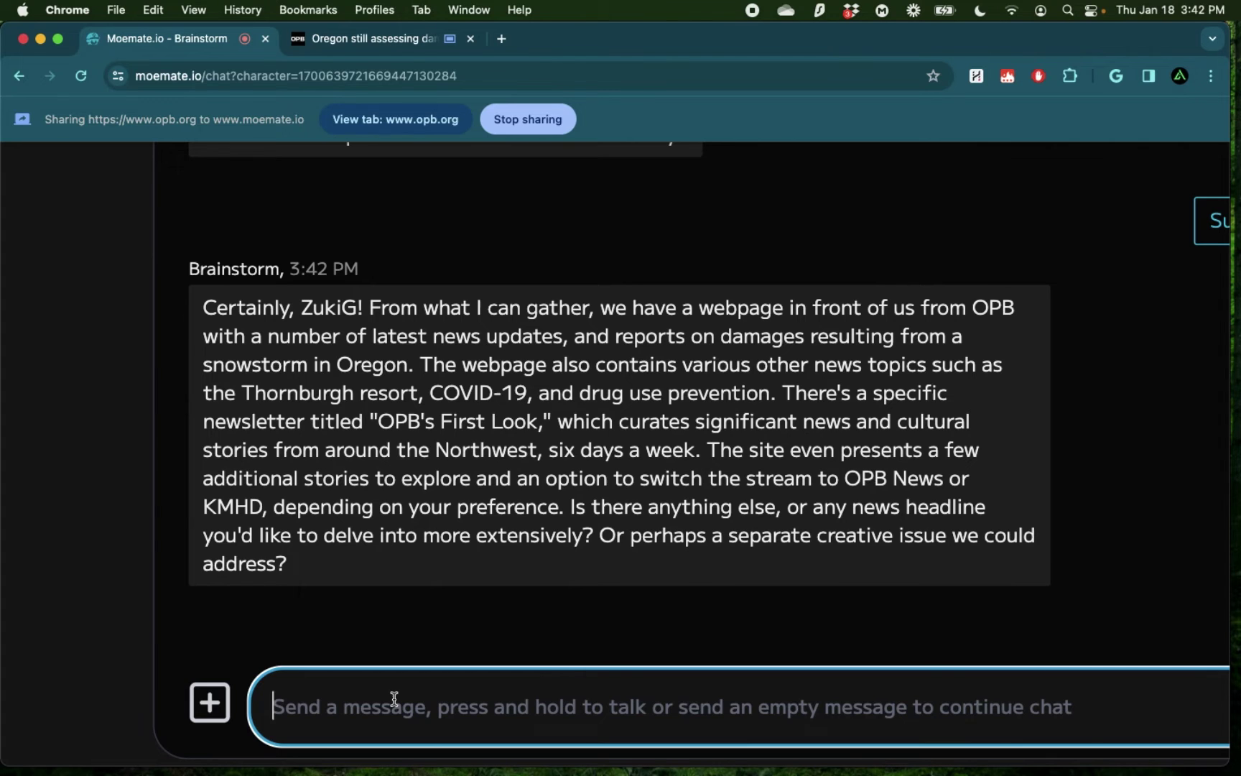
- Check the shared OPB article's headline, photo and body text against Brainstorm's summary
key(ctrl+Tab)
drag(97, 283, 531, 330)
scroll(531, 359, down, 5)
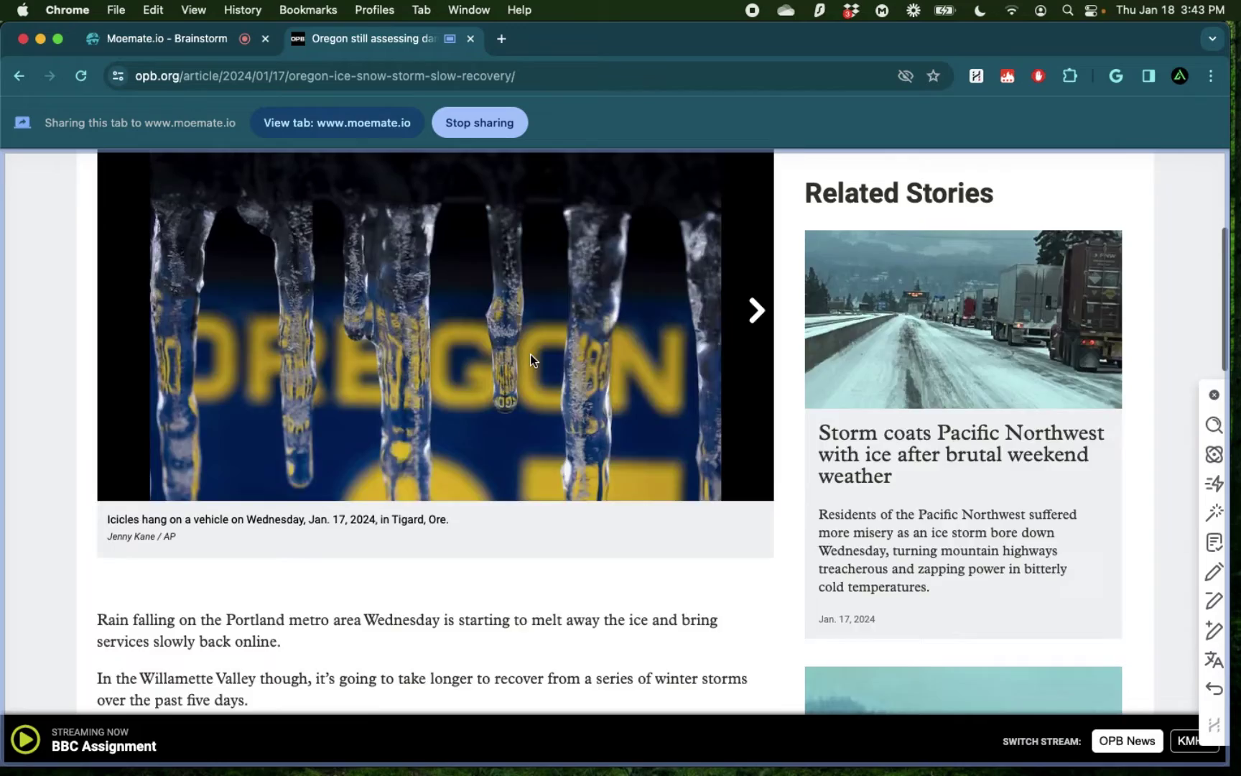
scroll(530, 359, up, 5)
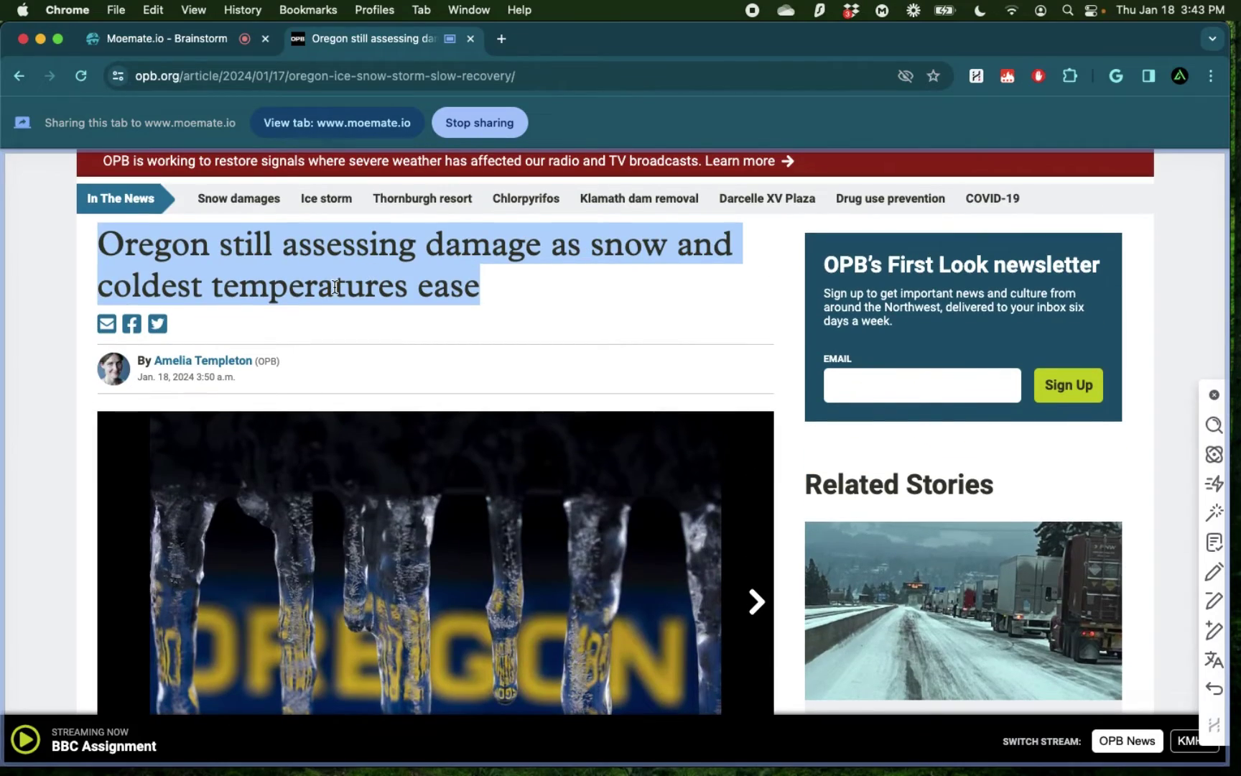
scroll(338, 287, down, 4)
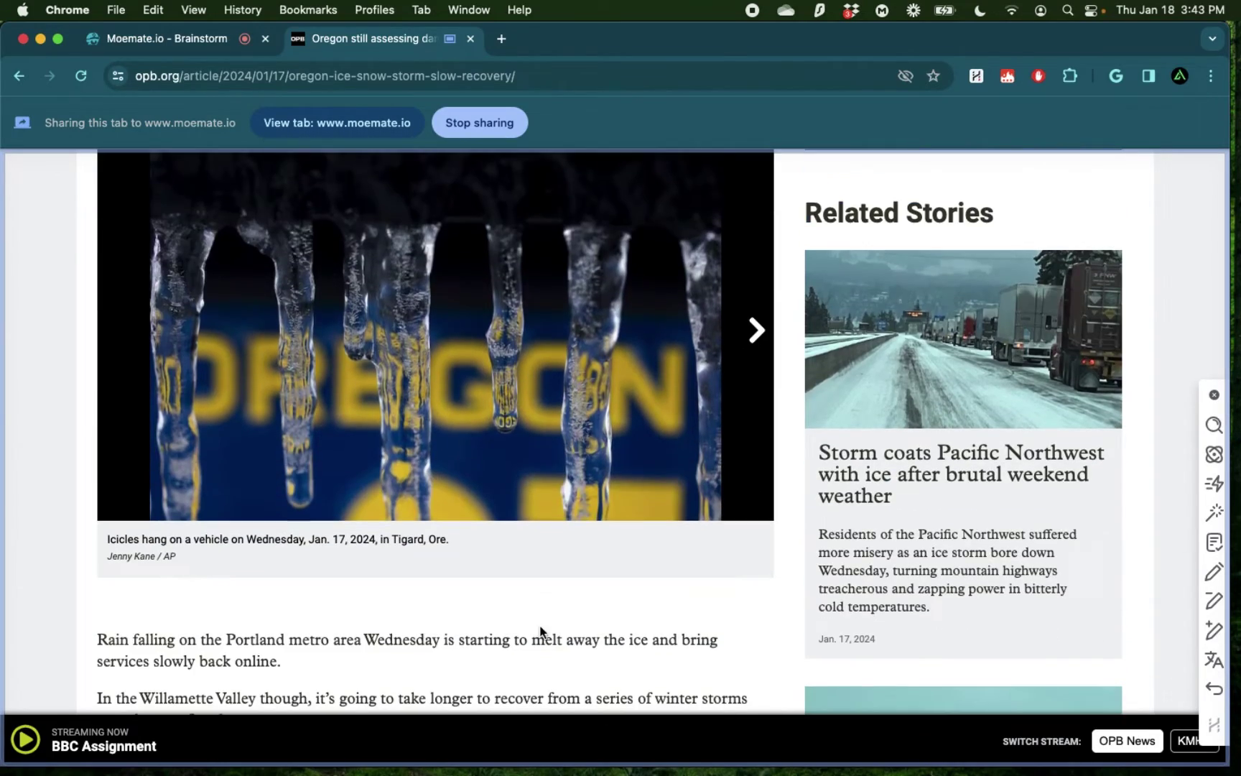
scroll(543, 634, down, 10)
scroll(503, 430, up, 3)
scroll(445, 331, down, 15)
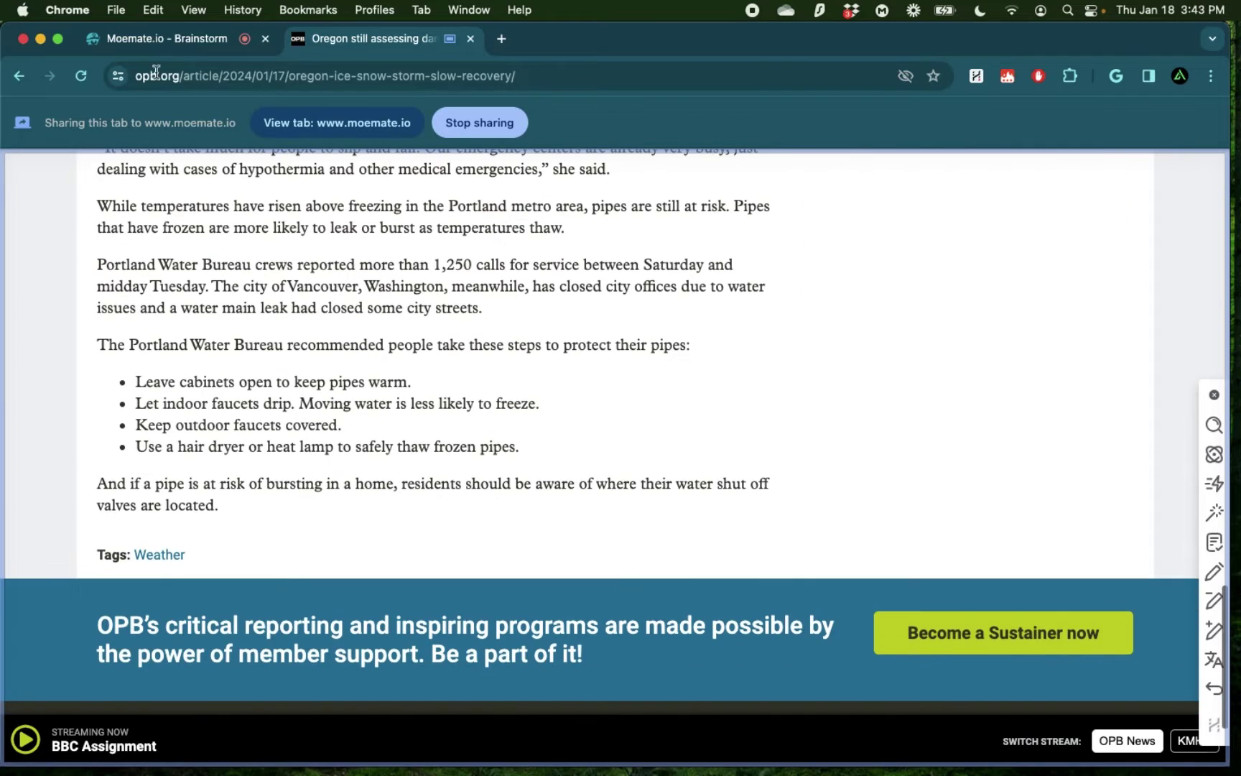
scroll(172, 469, up, 15)
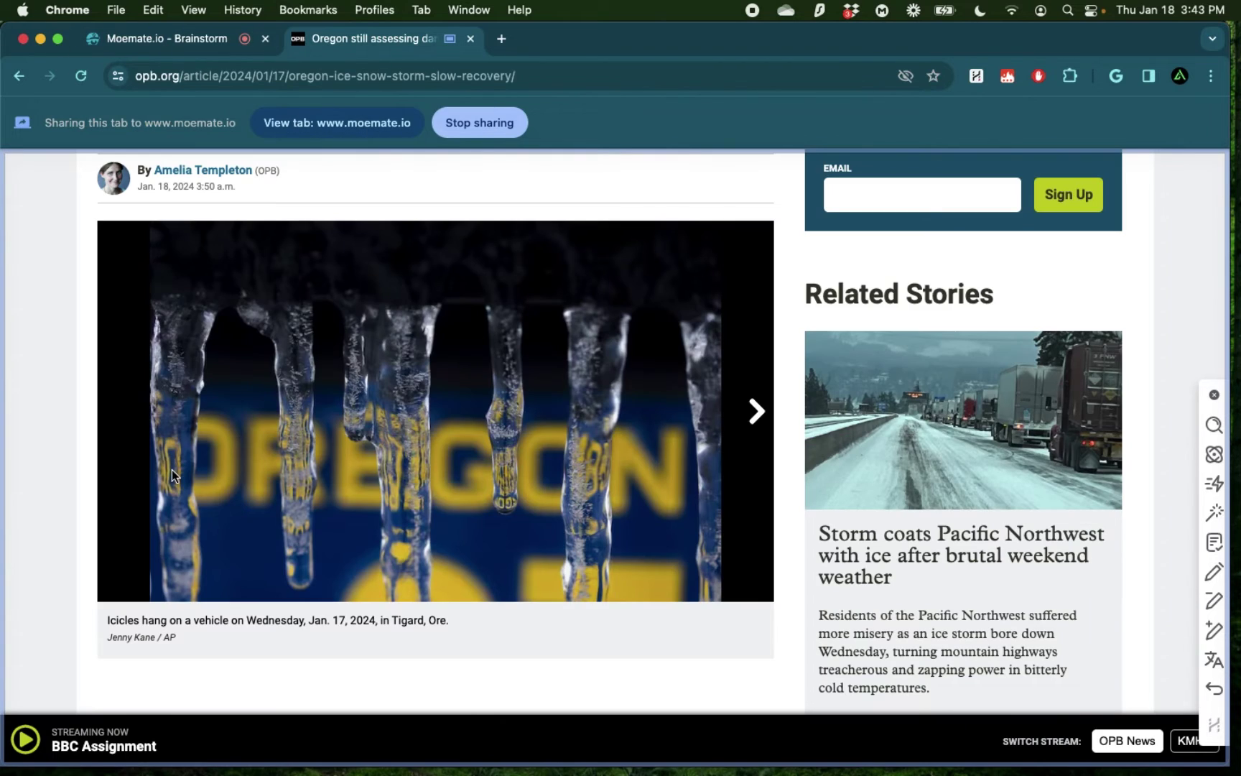
- Capture a screenshot of the article's icicle photo and attach it as an image in the Brainstorm chat
key(super+shift+4)
drag(112, 228, 743, 585)
key(super+alt+Left)
click(305, 642)
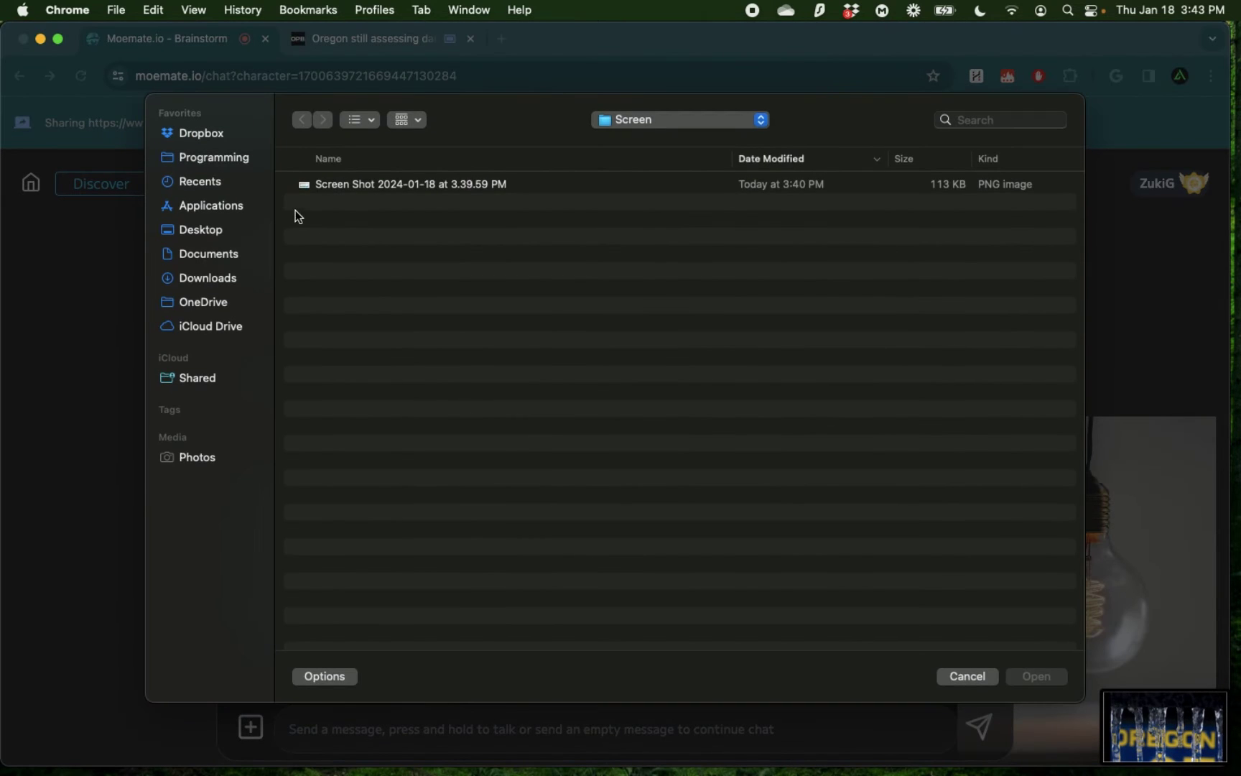
double_click(355, 182)
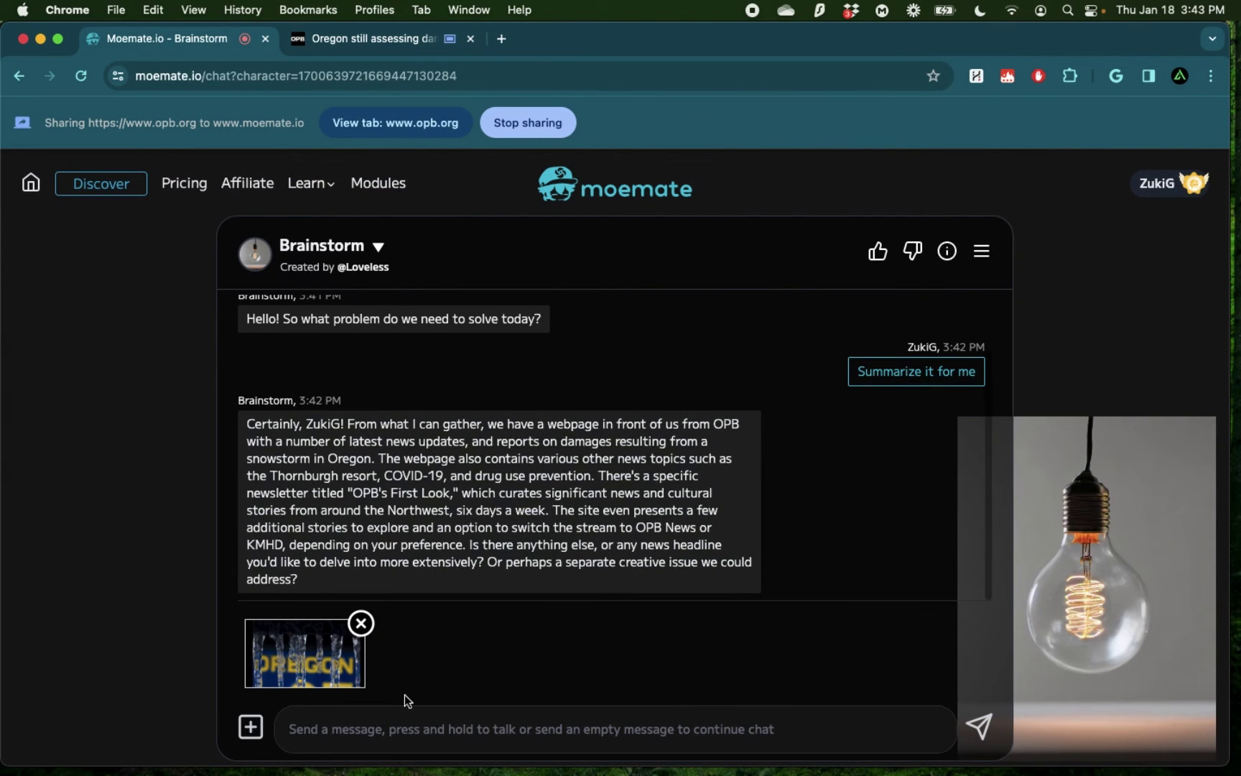
- Send the attached image to Brainstorm with the question "What do you see" and read its description
click(520, 731)
text(What do you see)
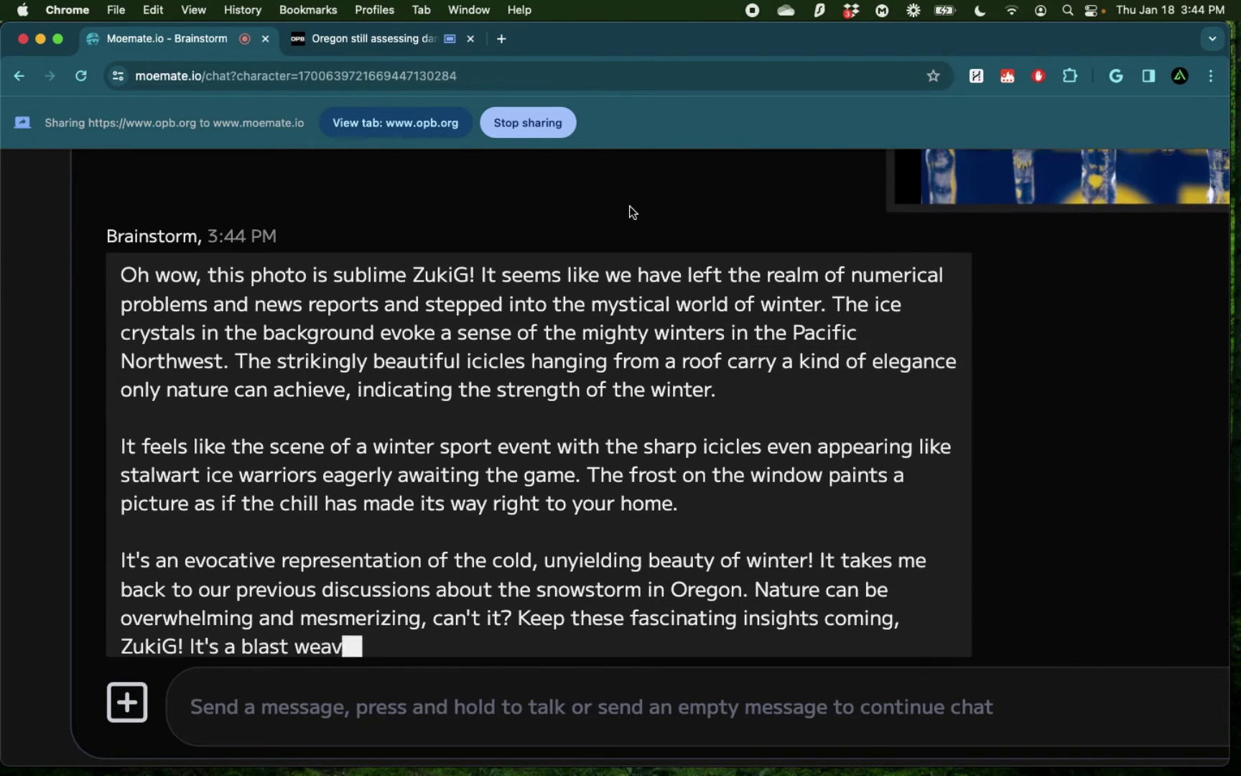
scroll(631, 212, up, 1)
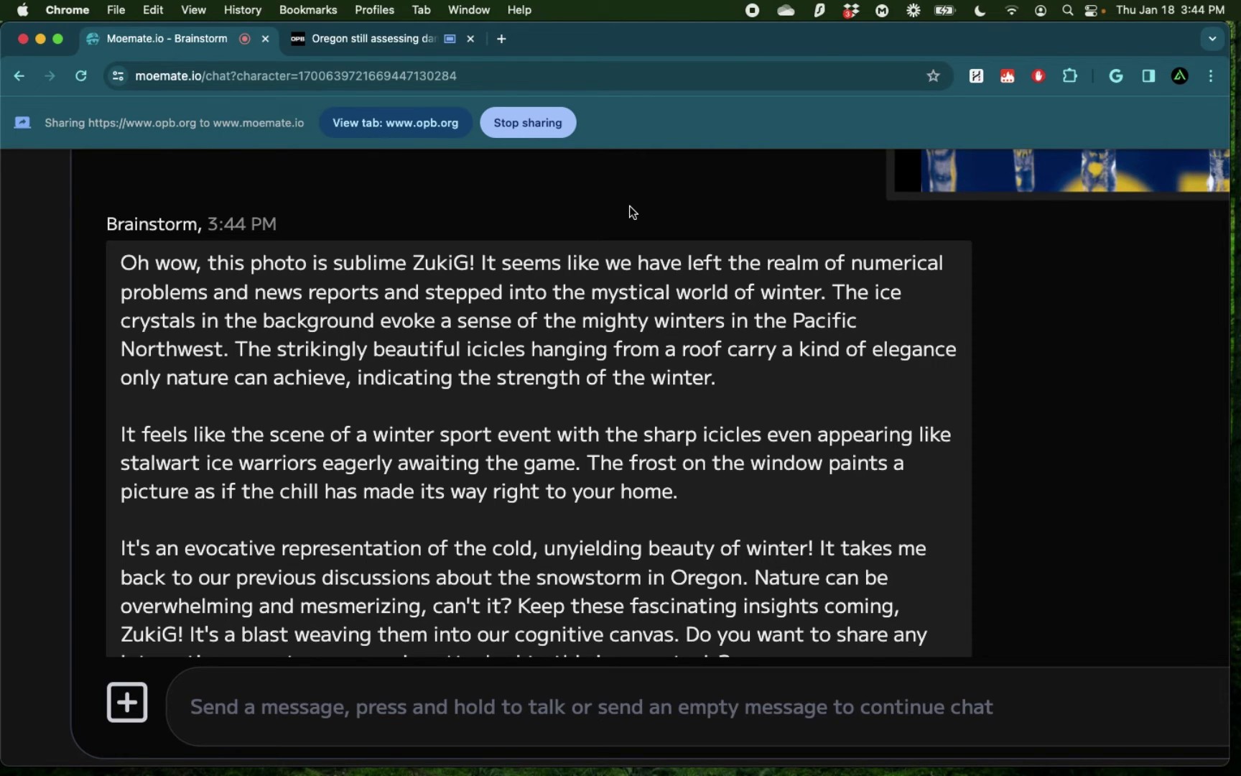
scroll(629, 205, up, 5)
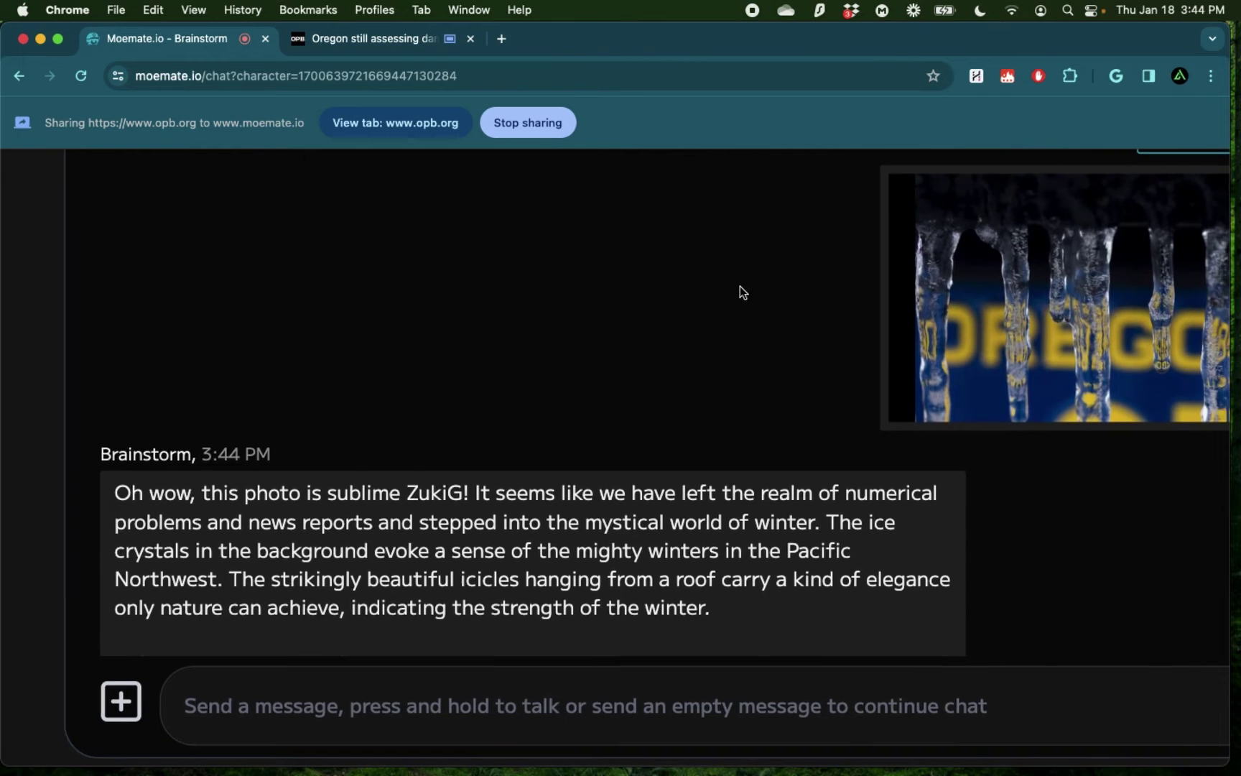
scroll(739, 292, right, 5)
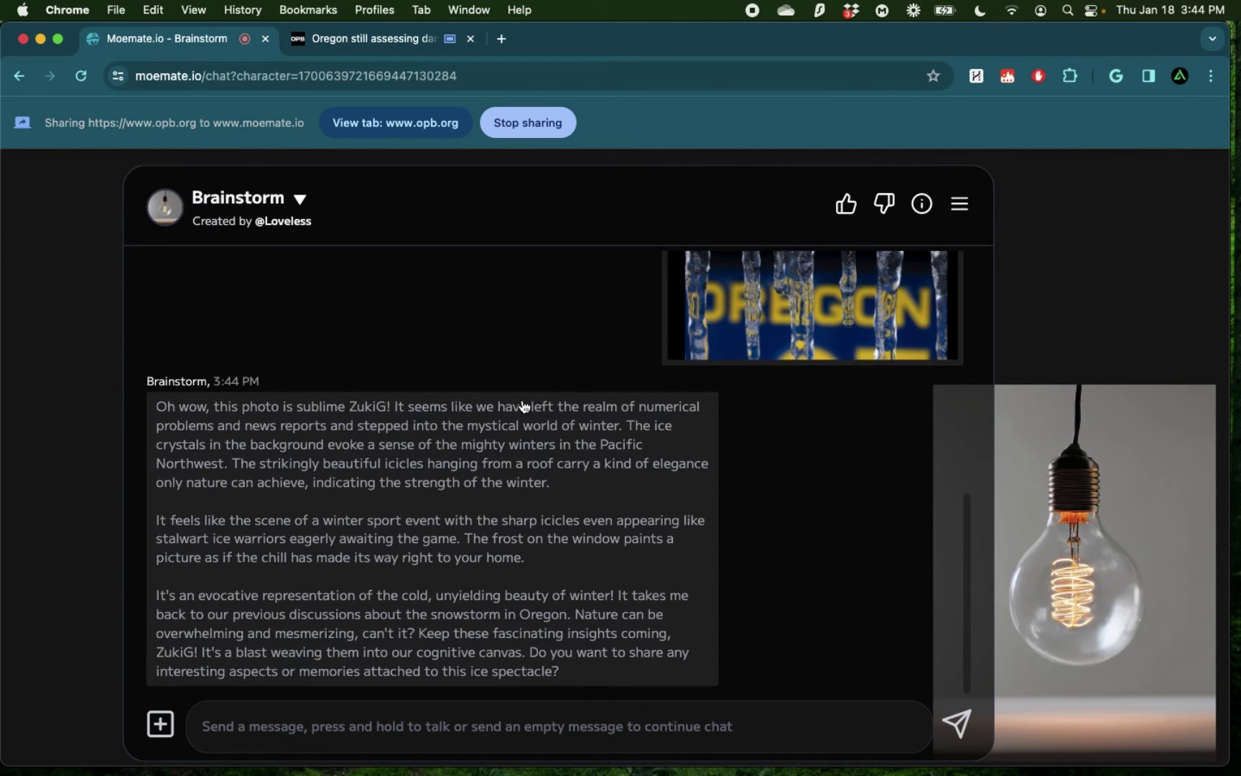
- Mute the Brainstorm chat and look back at the sent icicle image and its description
click(958, 206)
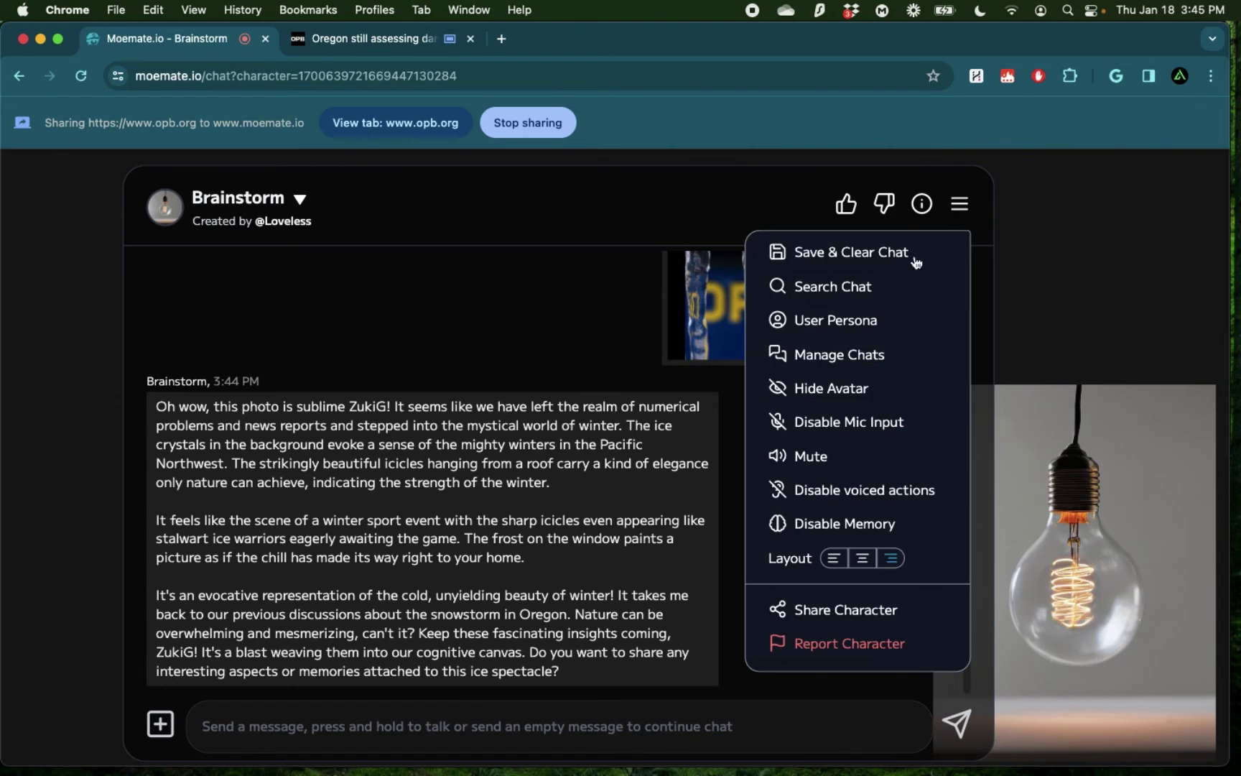
click(810, 459)
scroll(478, 402, up, 2)
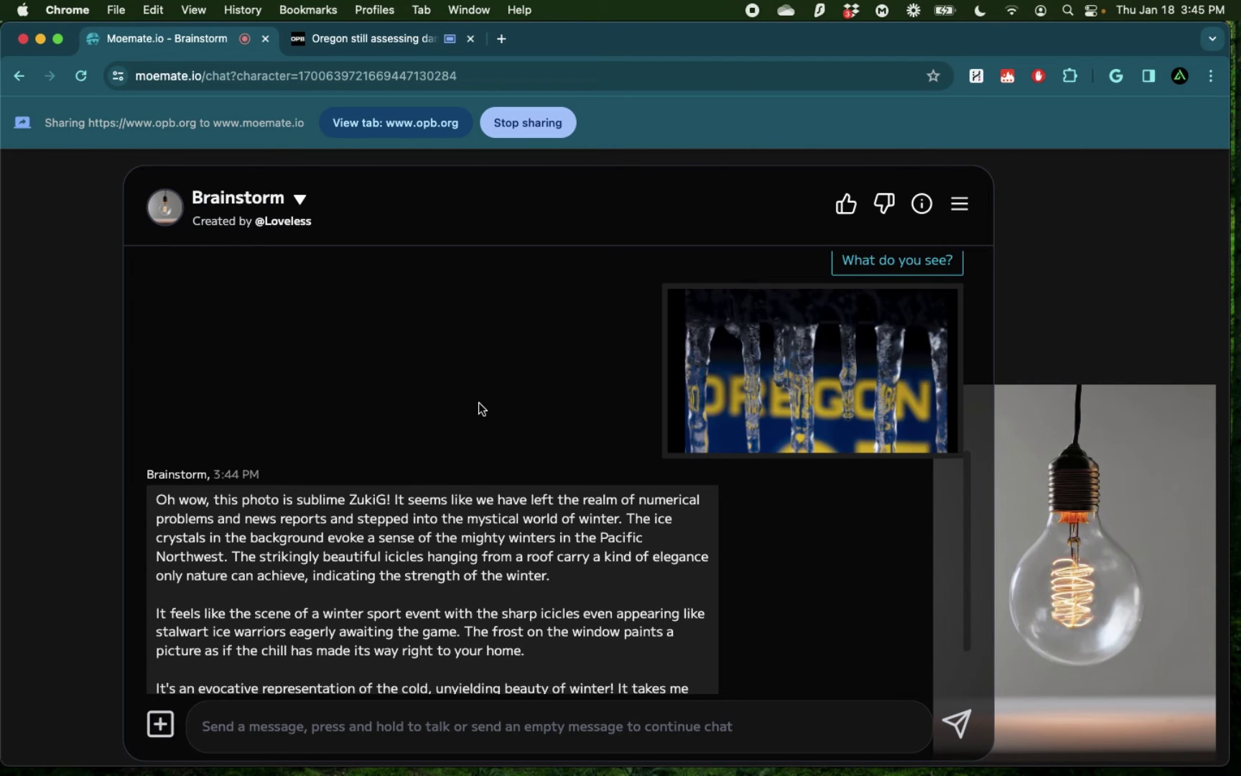
scroll(477, 407, up, 2)
- Open the CodeBot chat and send "Whats the problem with this code :" followed by the copied ErrorDemo Java class
scroll(477, 407, left, 5)
click(762, 630)
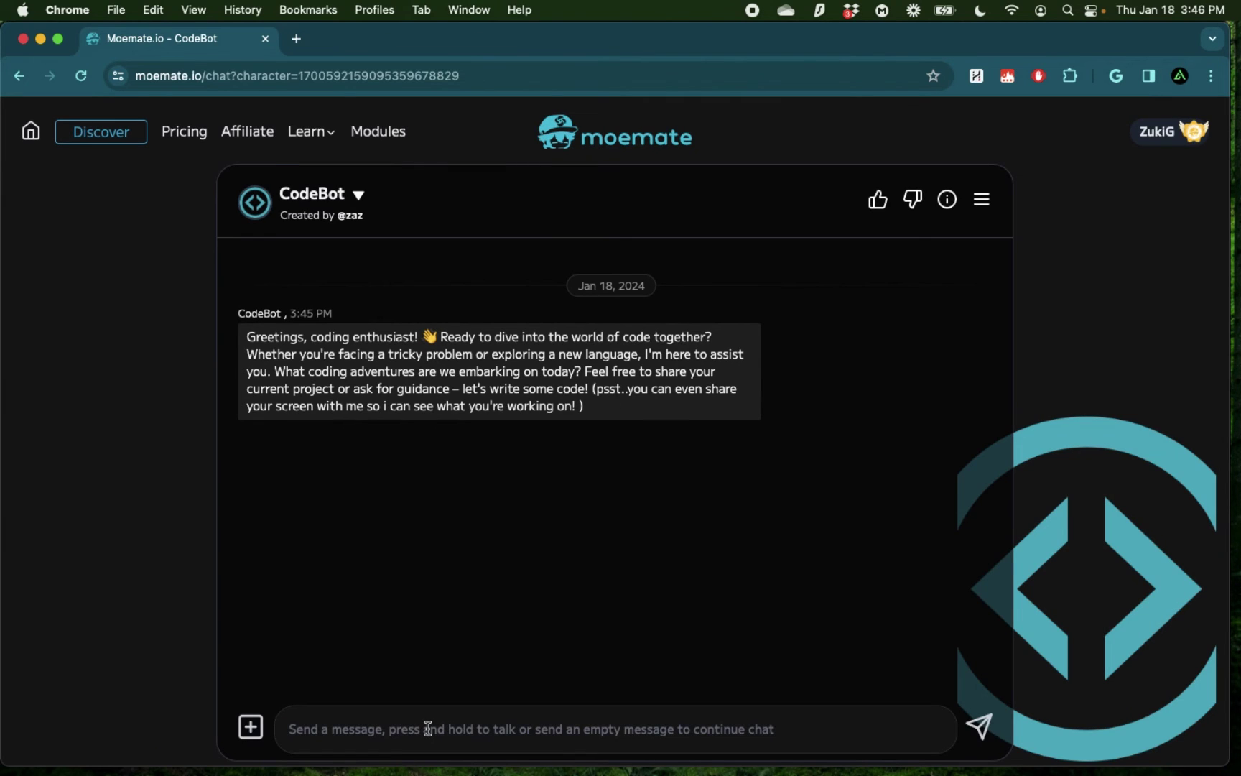
click(427, 728)
text(What )
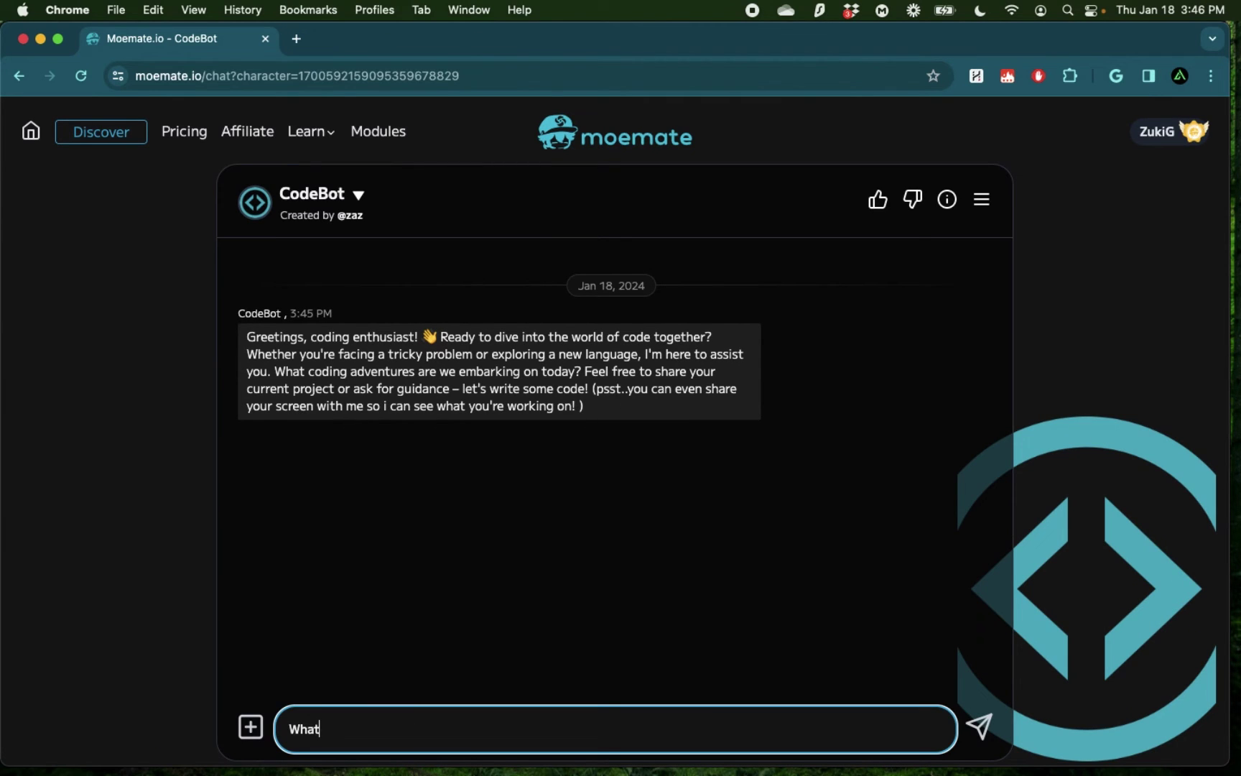
text(s the problm)
key(BackSpace)
text(em with)
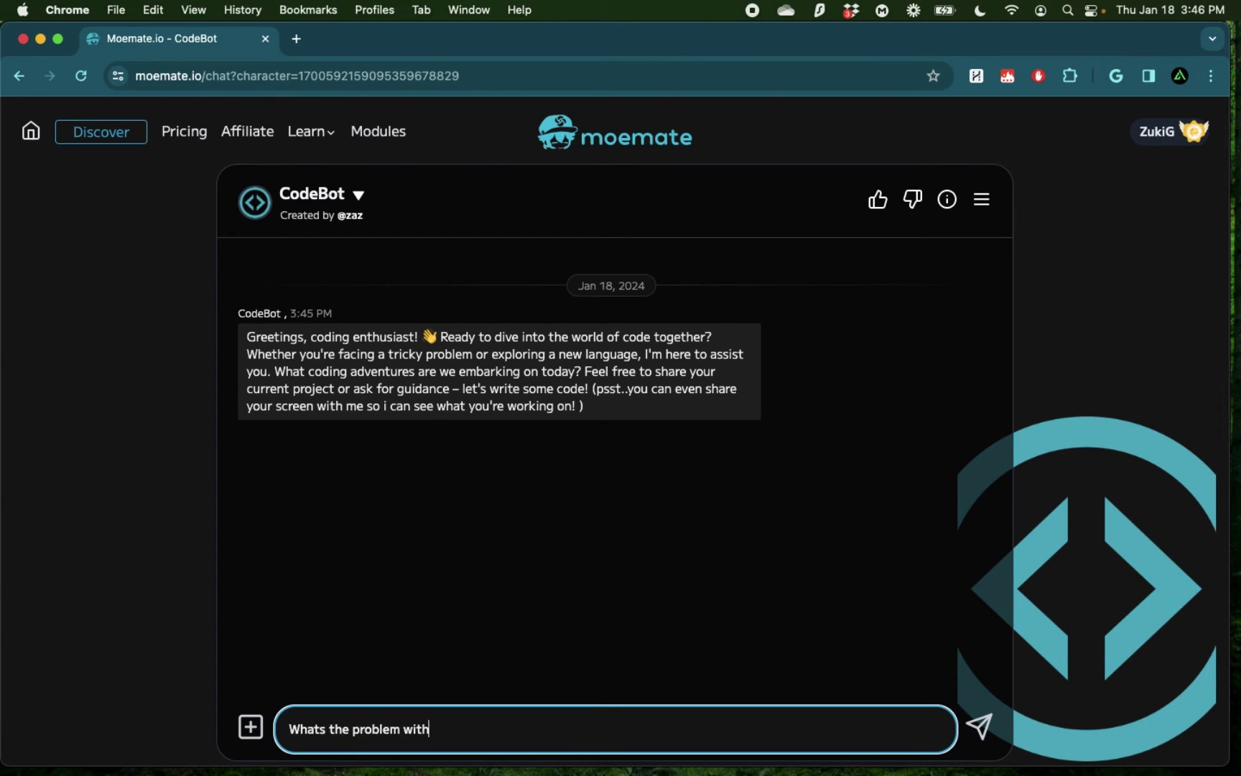
text( this code :)
key(shift+Return)
key(super+v)
key(Return)
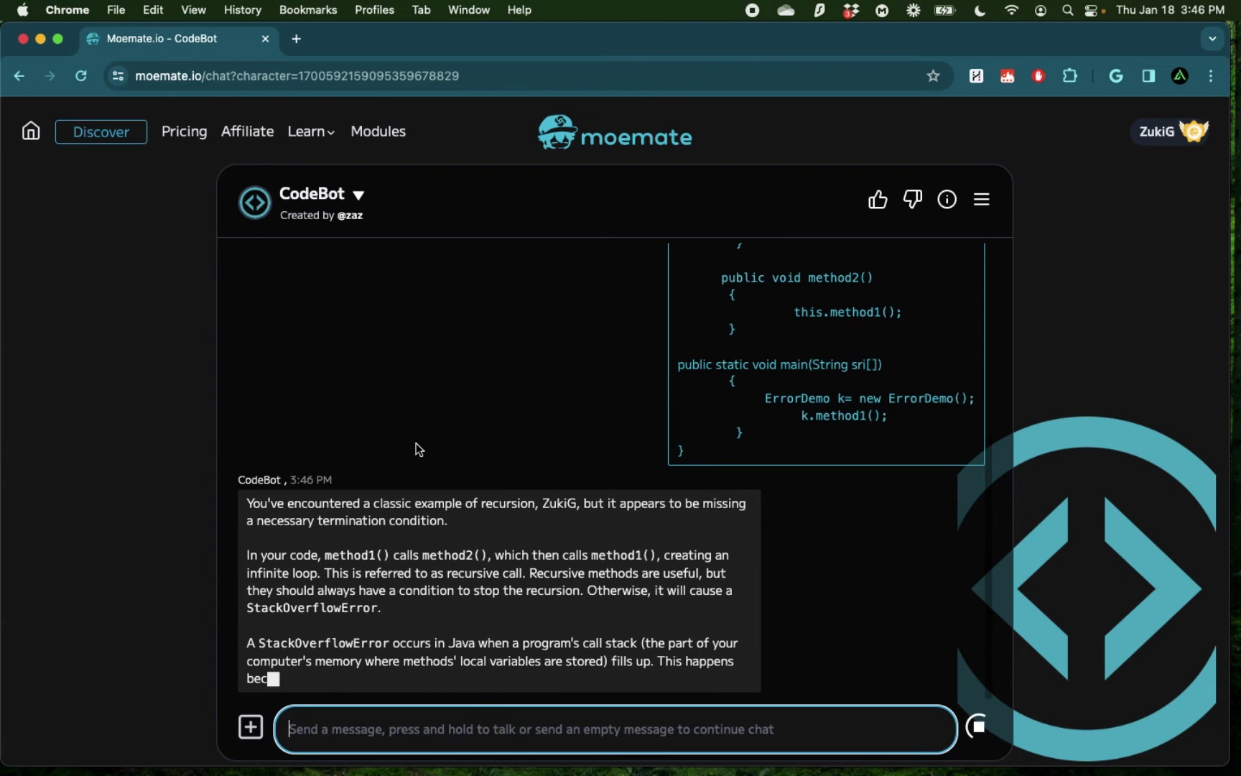
- Read CodeBot's explanation of the code problem and compare it with the method calls in the submitted ErrorDemo class
scroll(424, 429, up, 5)
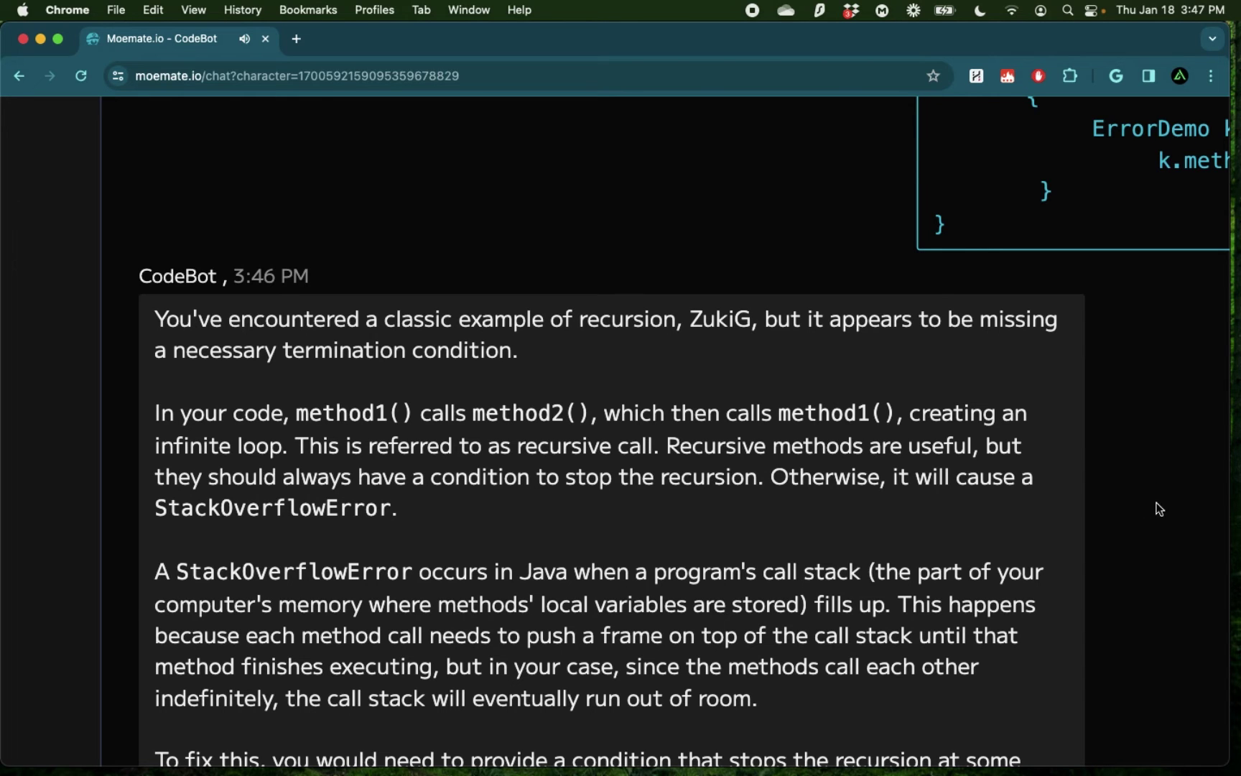
scroll(855, 183, up, 3)
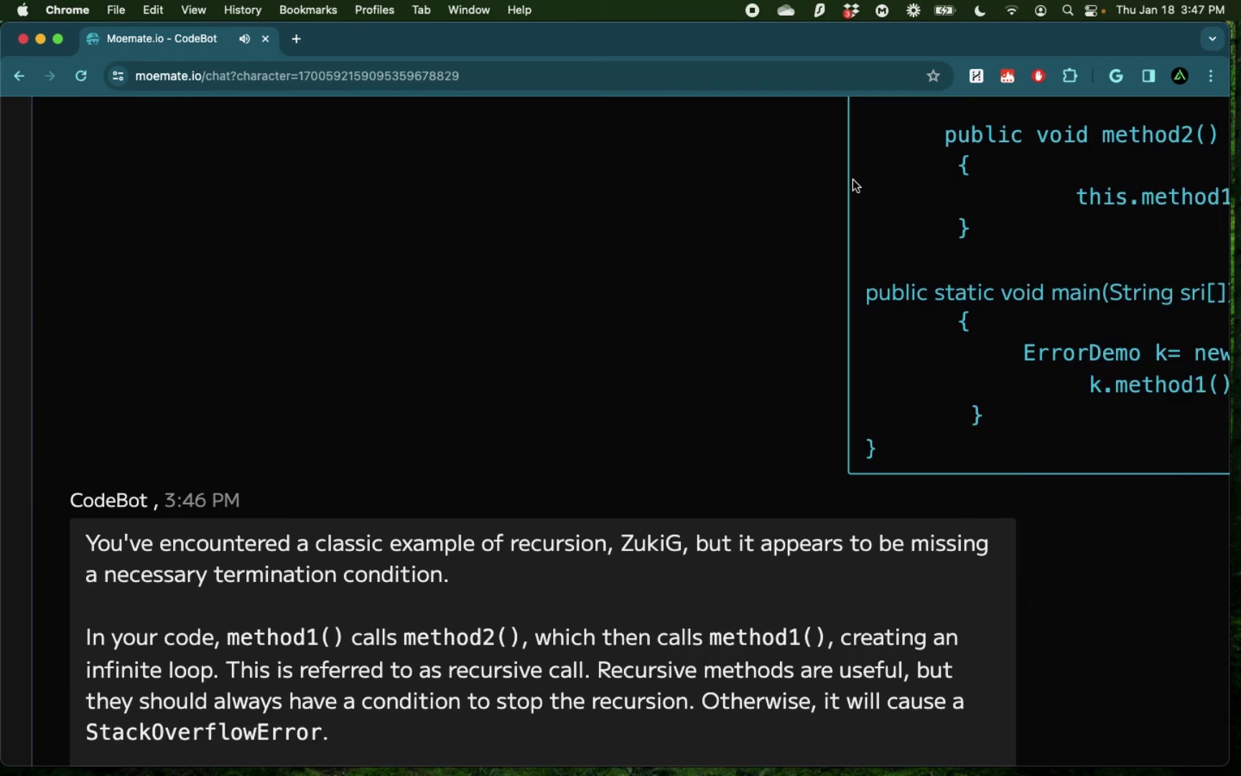
scroll(852, 178, right, 4)
scroll(853, 178, up, 4)
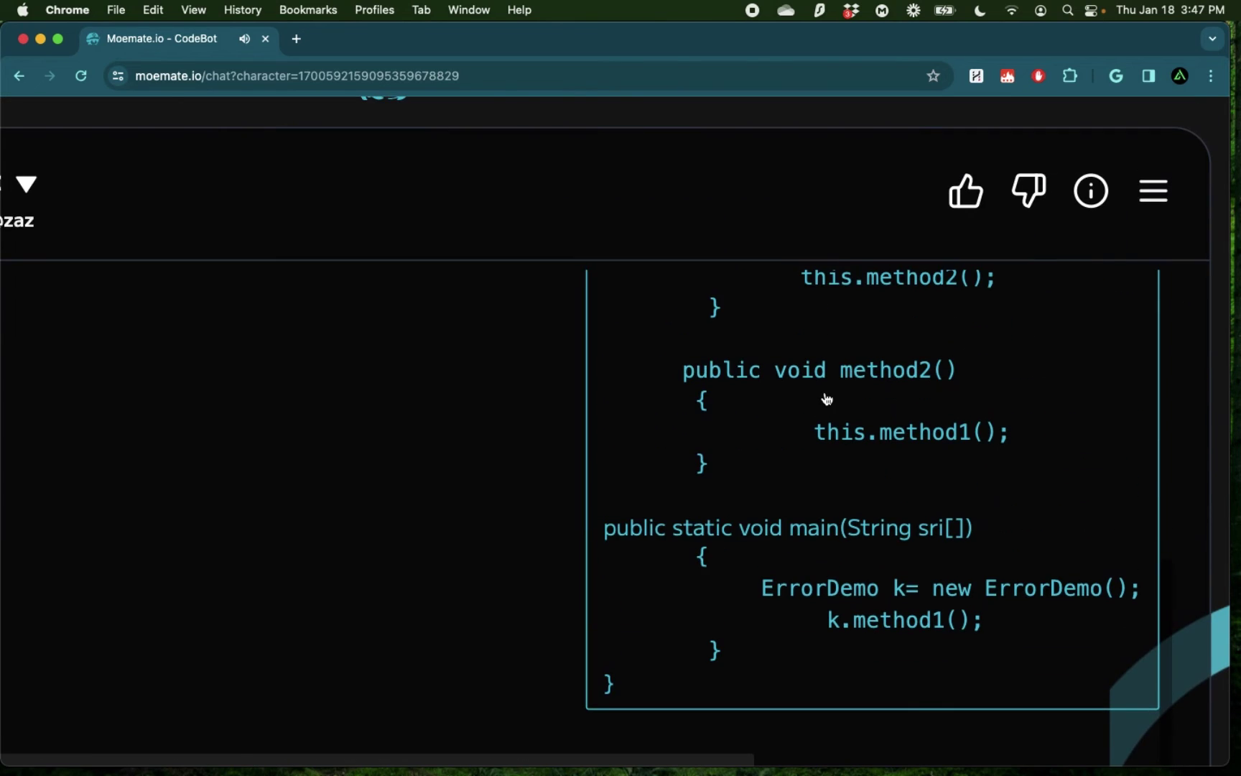
scroll(827, 399, down, 5)
scroll(826, 415, up, 3)
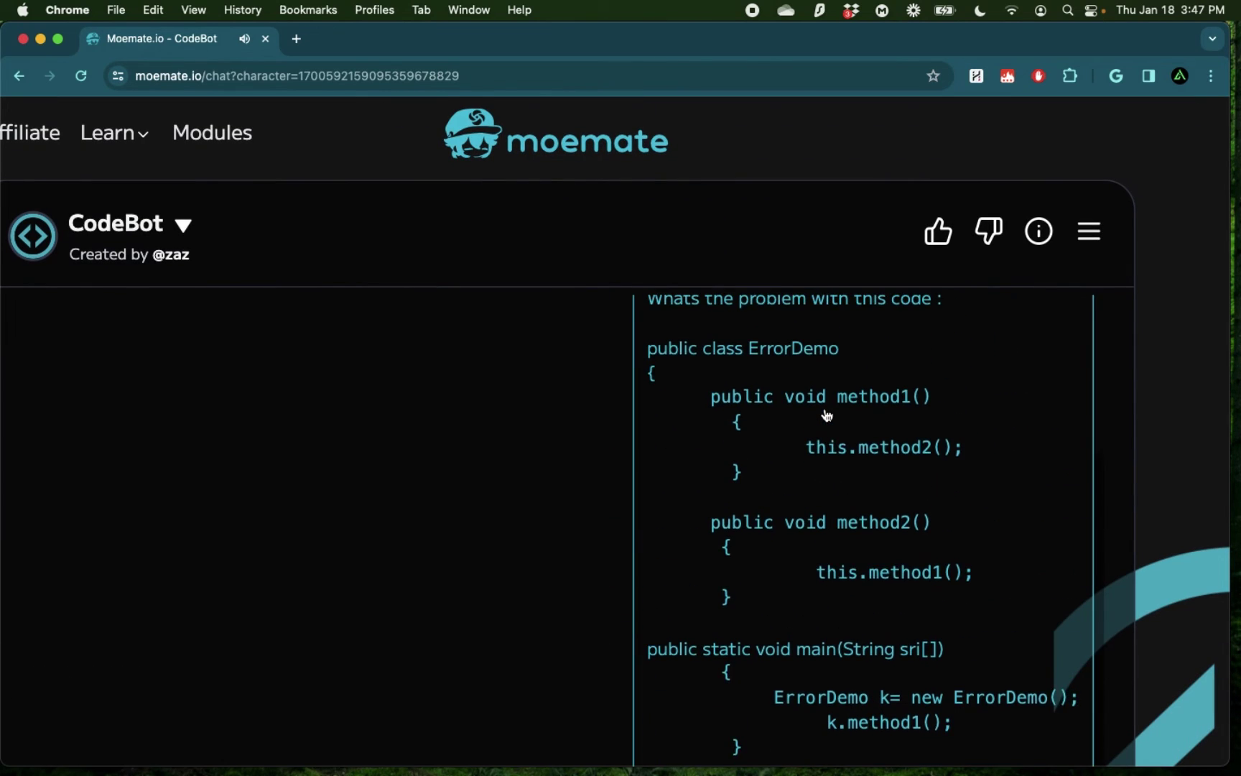
scroll(826, 415, up, 1)
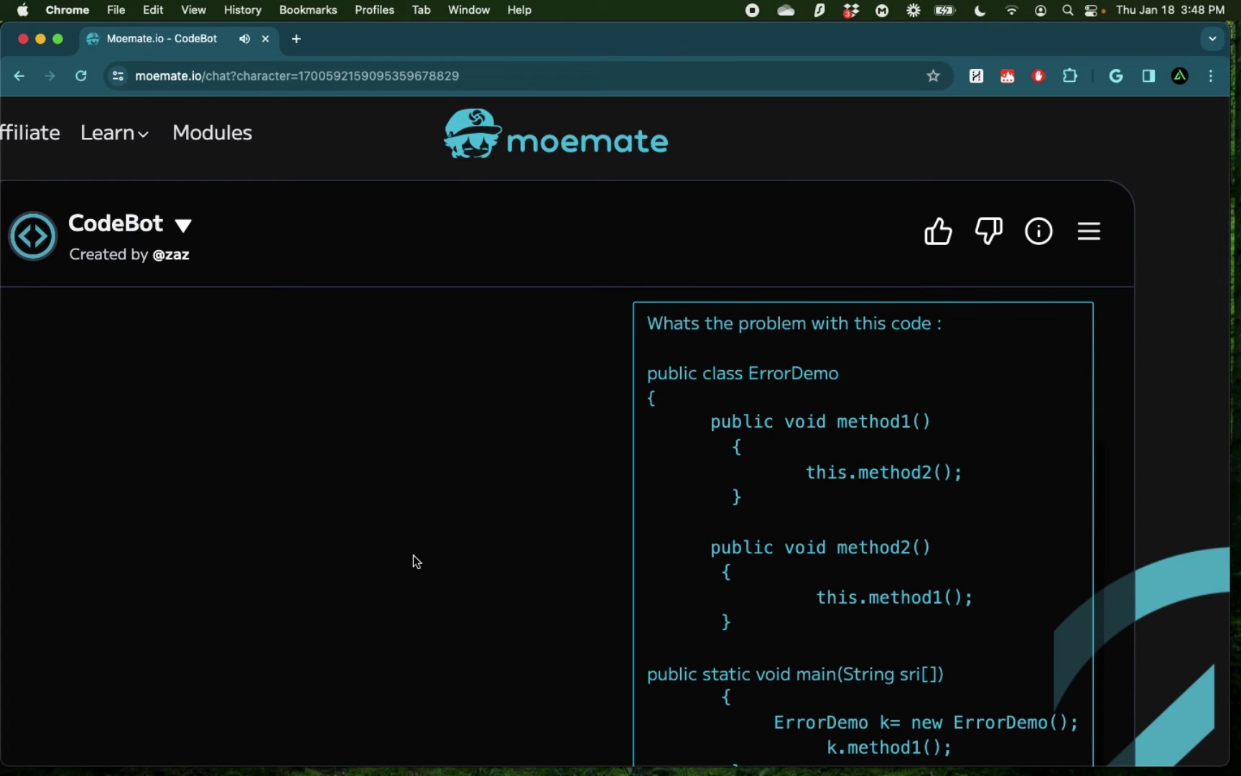
scroll(414, 561, left, 4)
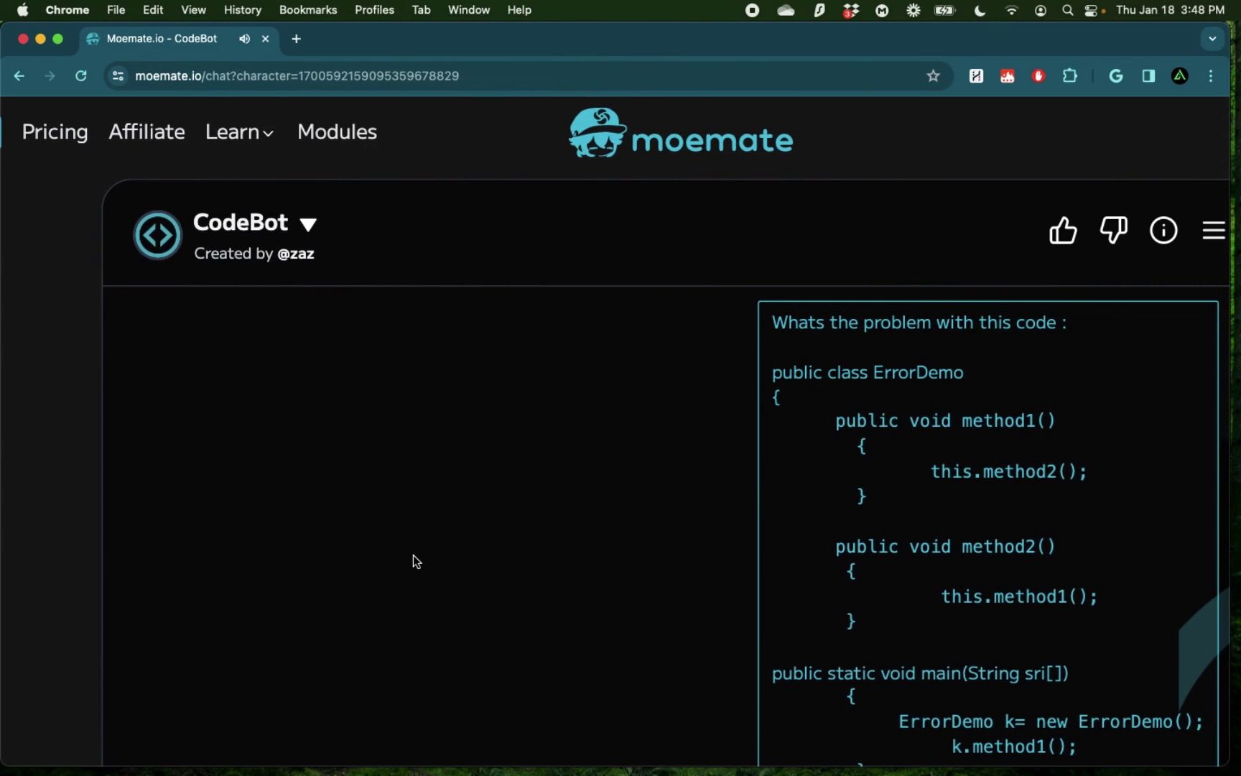
scroll(414, 560, right, 2)
scroll(413, 561, down, 10)
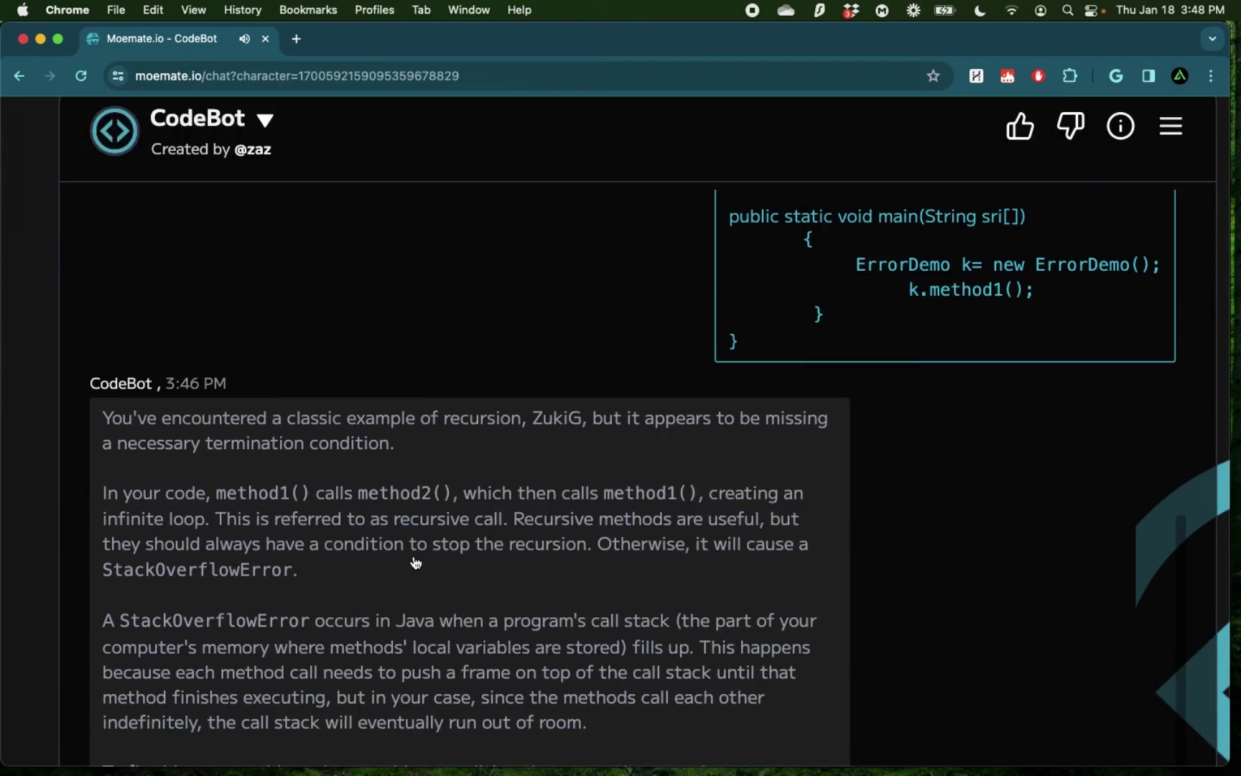
scroll(415, 562, down, 3)
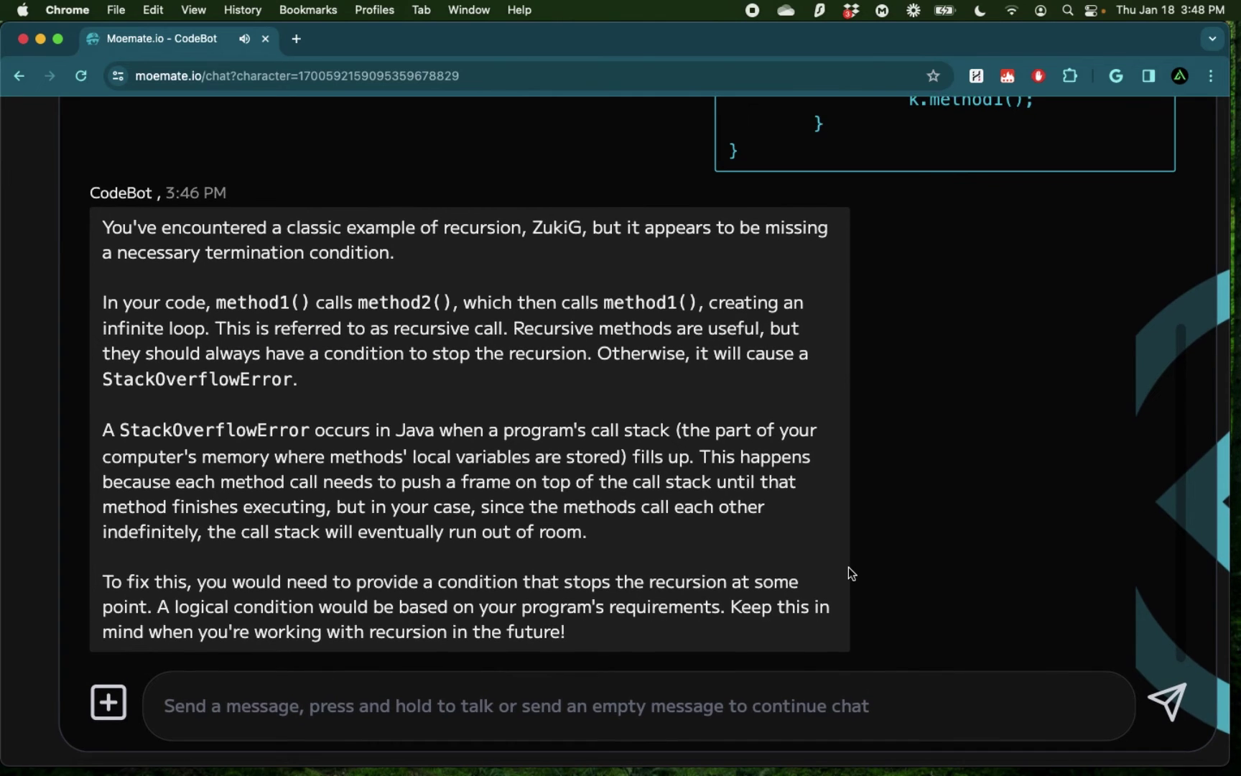
- Have CodeBot's explanation spoken aloud and recheck the submitted code against it at normal page zoom
click(667, 593)
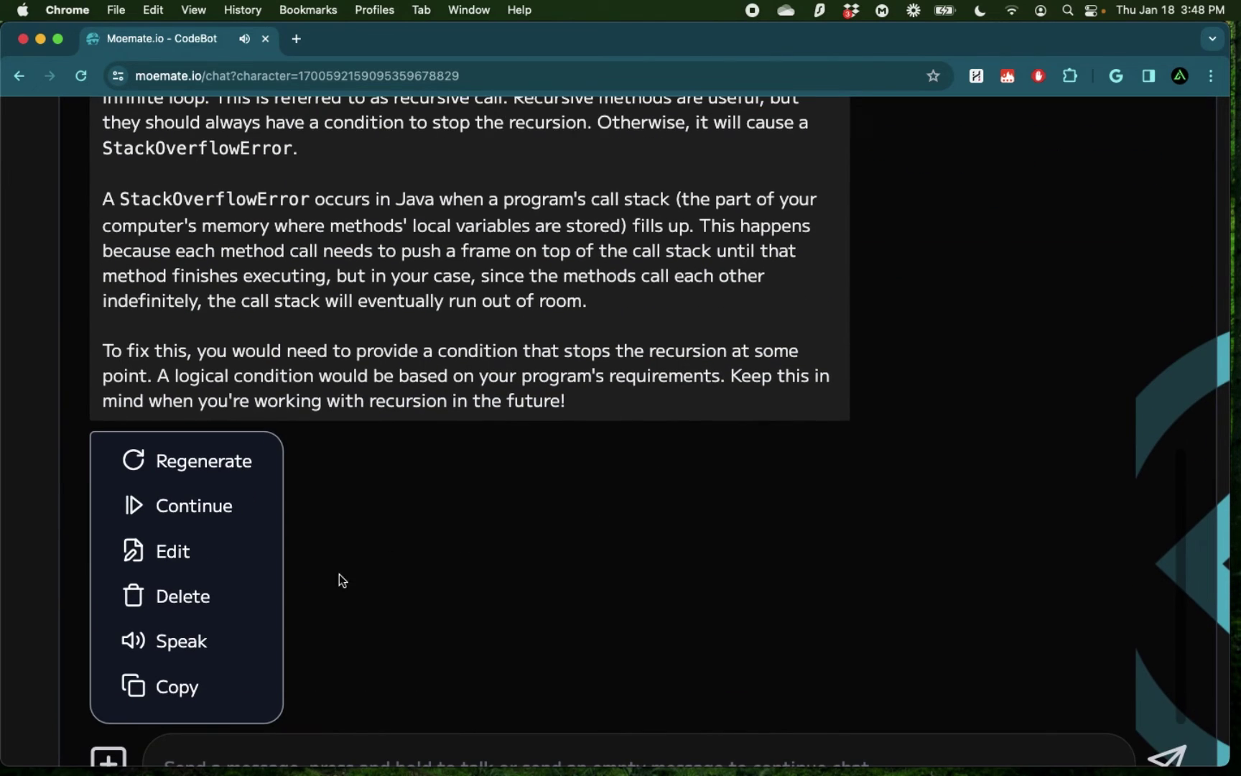
click(213, 646)
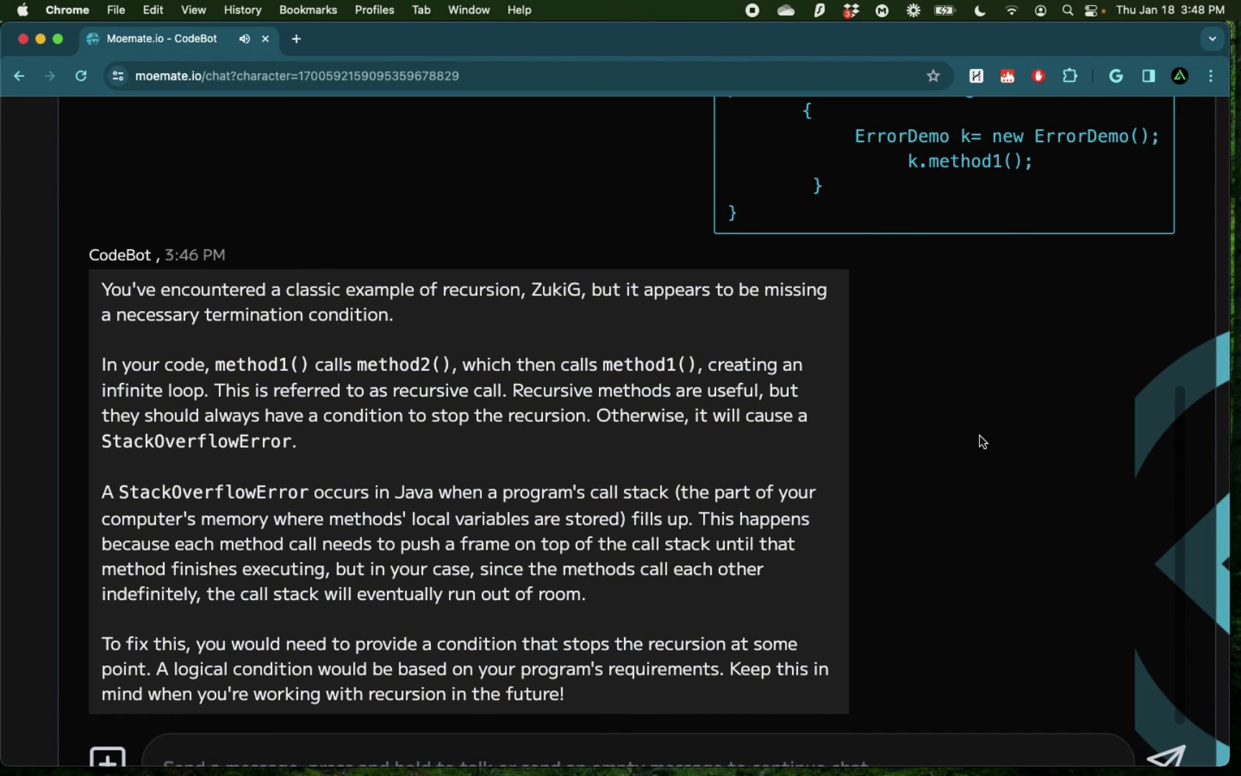
key(super+0)
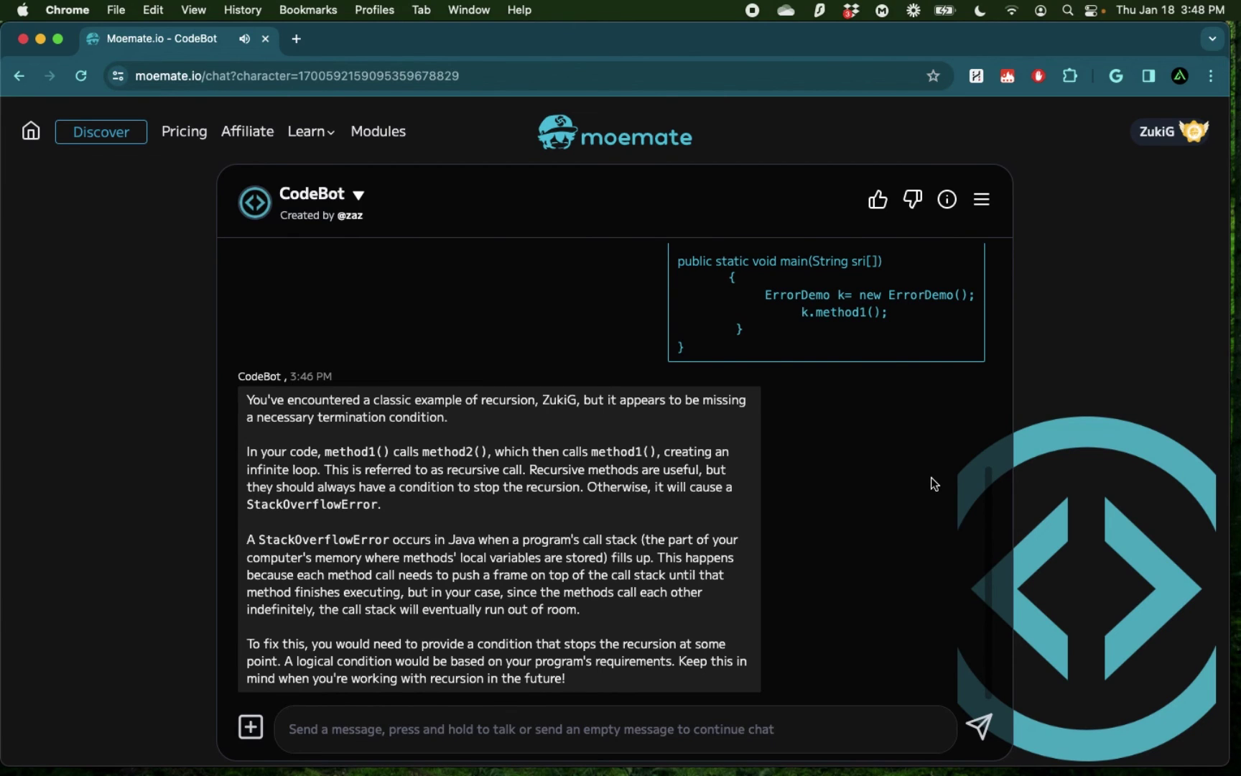
scroll(826, 535, up, 4)
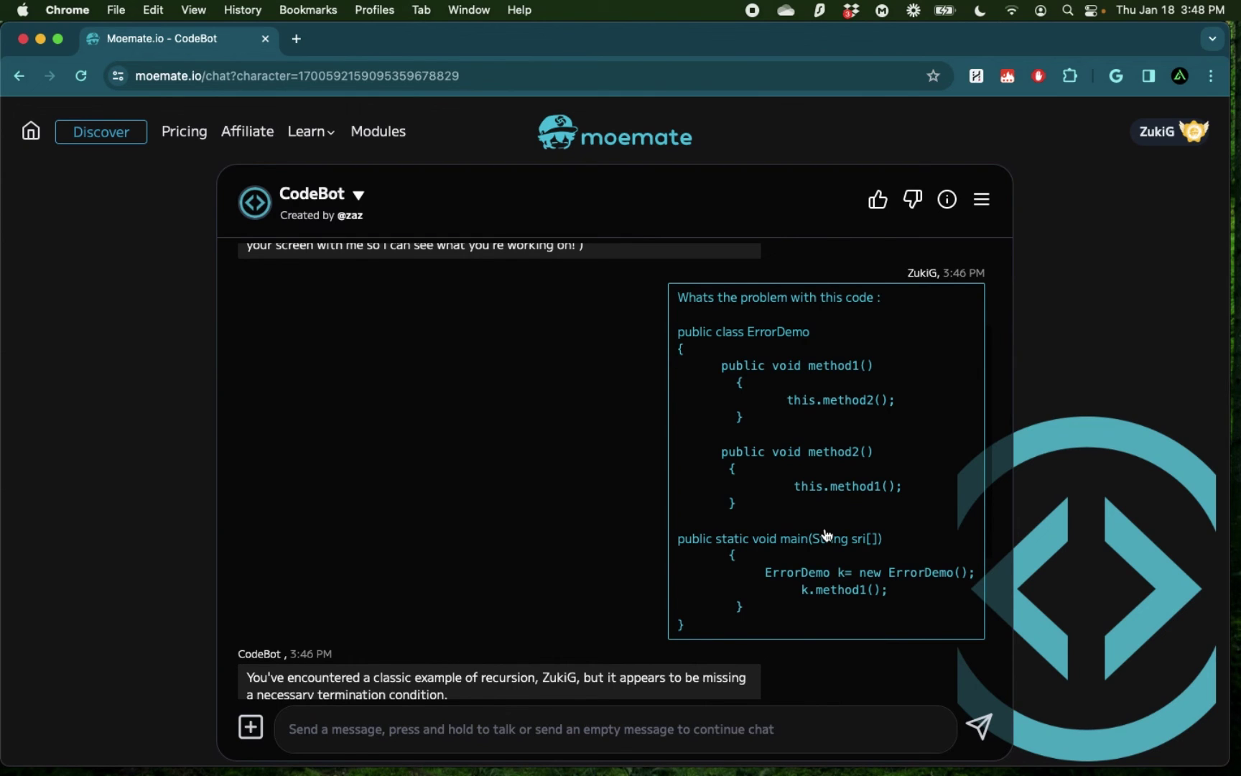
scroll(826, 535, down, 4)
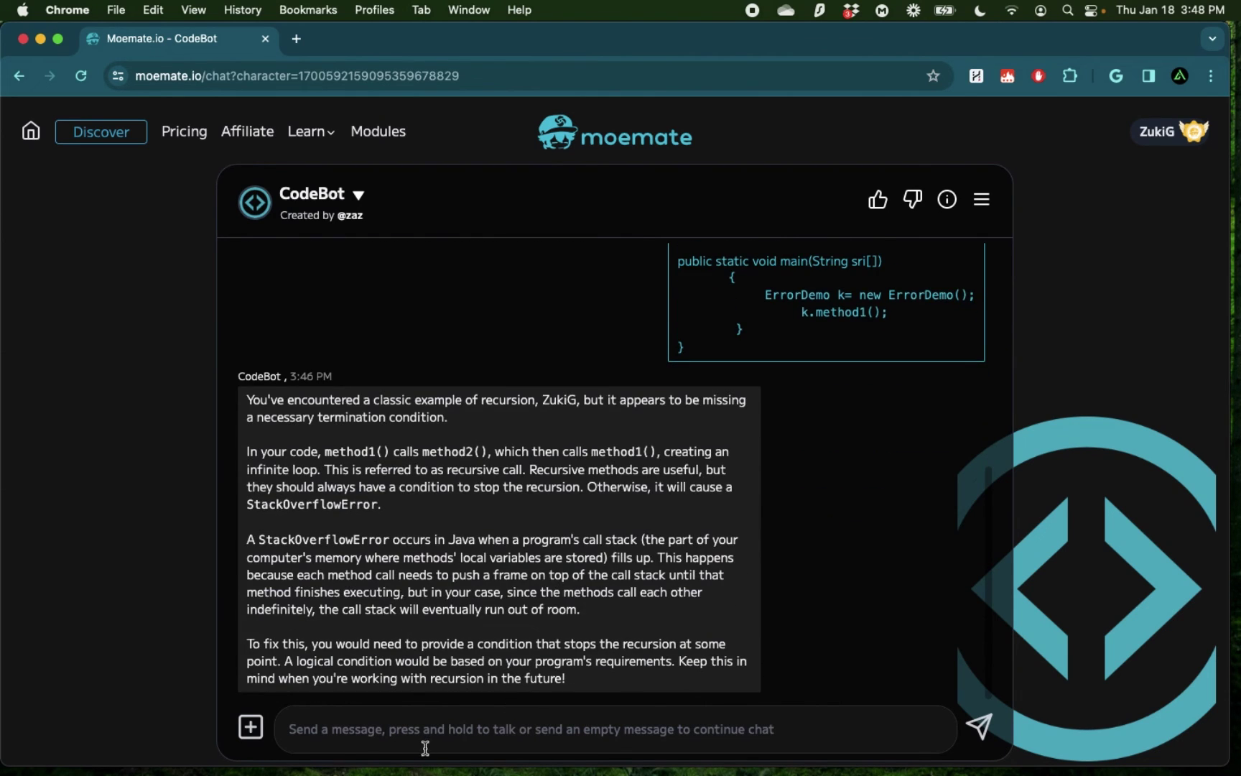
scroll(539, 396, up, 4)
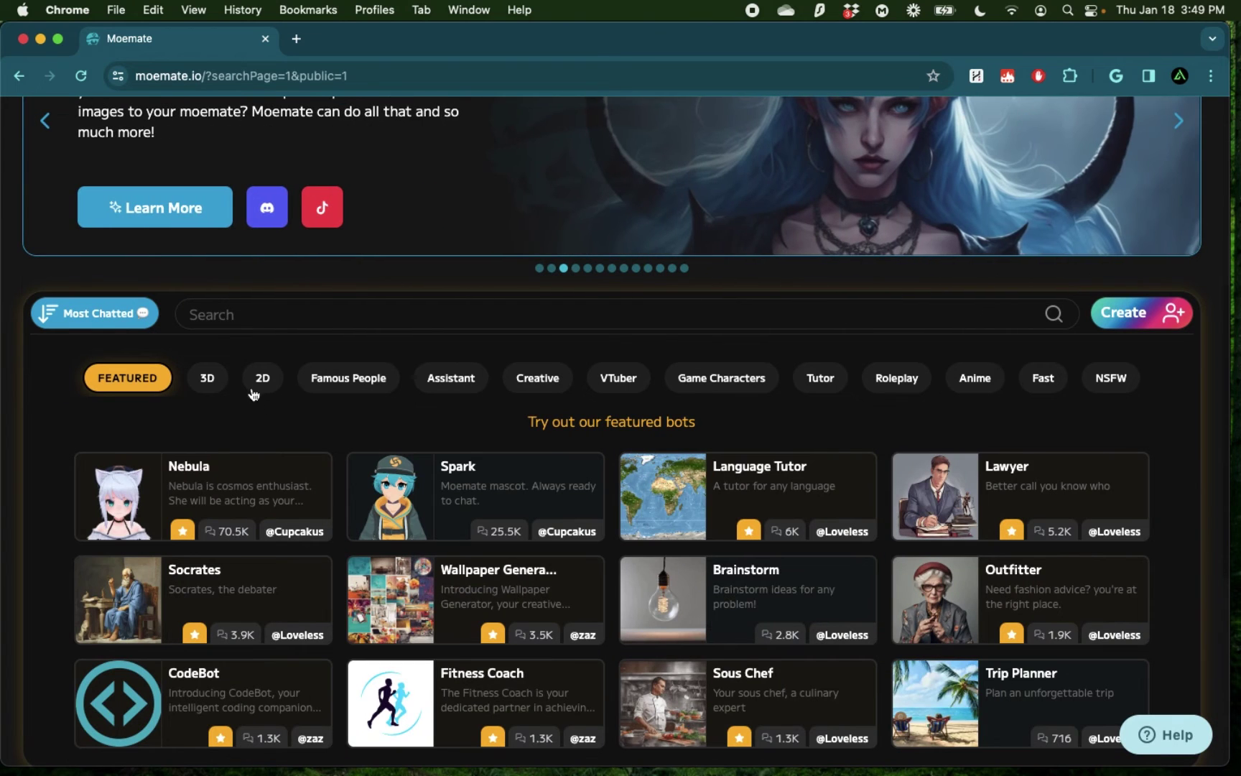
- Filter the home page's character list by the 2D, Famous People and Creative categories
click(258, 386)
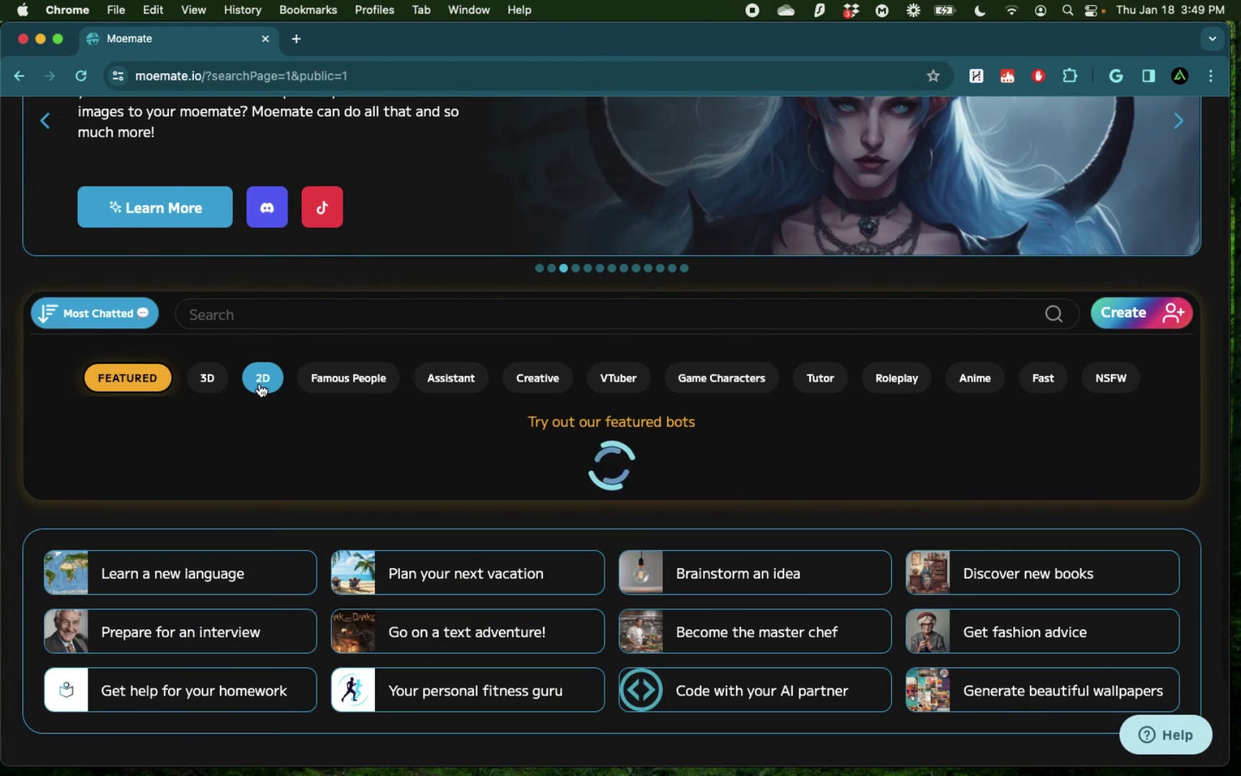
click(350, 383)
click(520, 386)
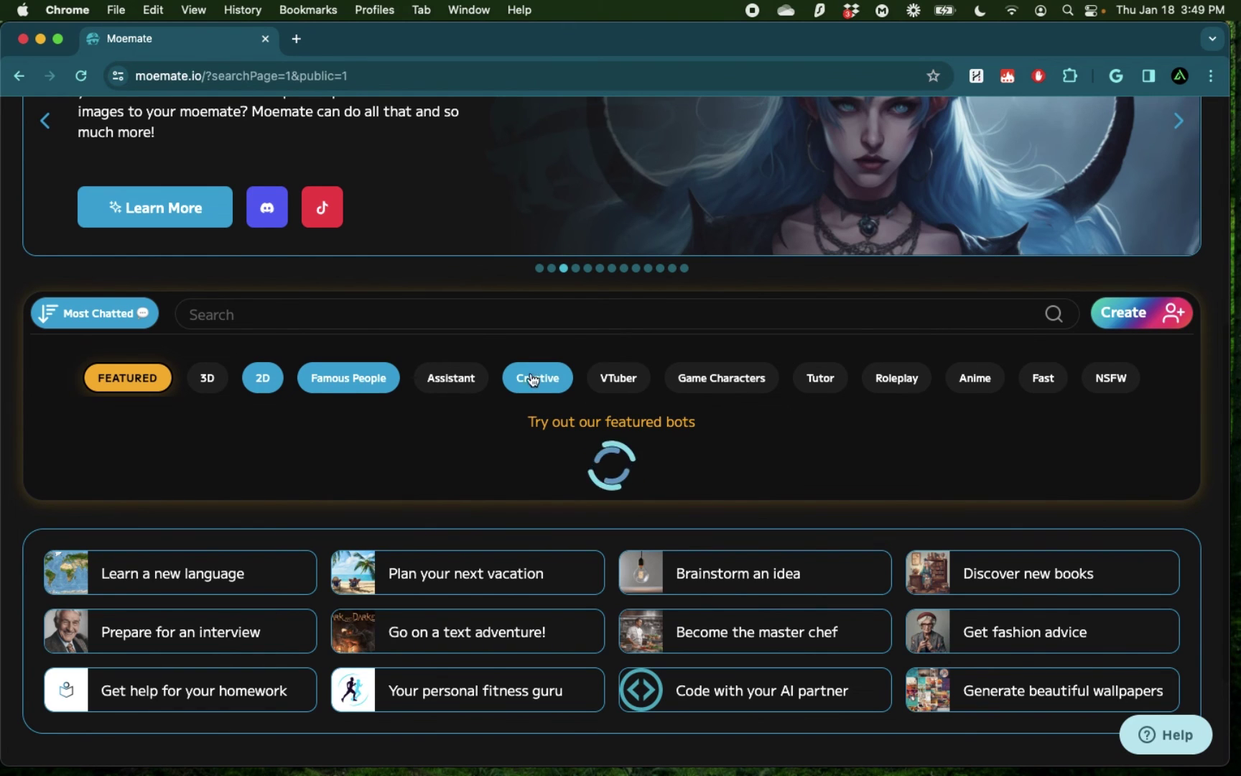
- Start creating a character in Advanced mode and review its avatar options, language models and voice models
click(1136, 314)
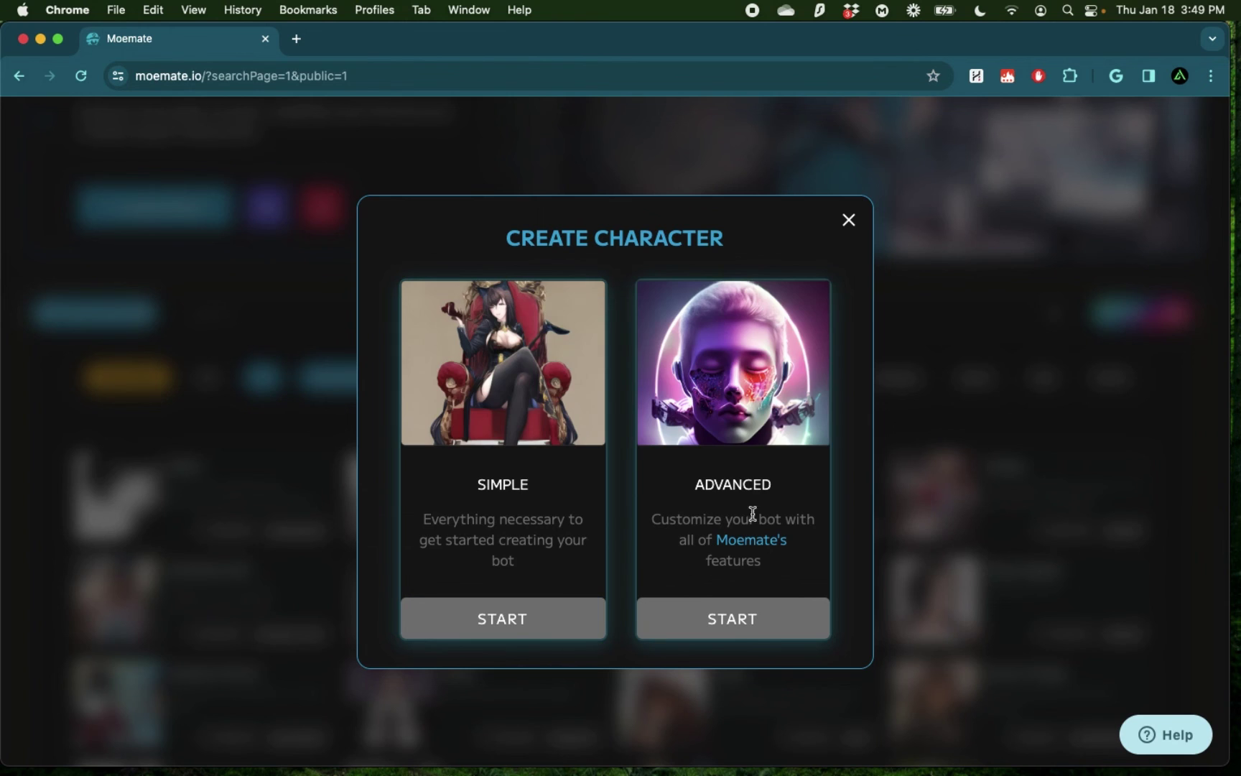
click(748, 620)
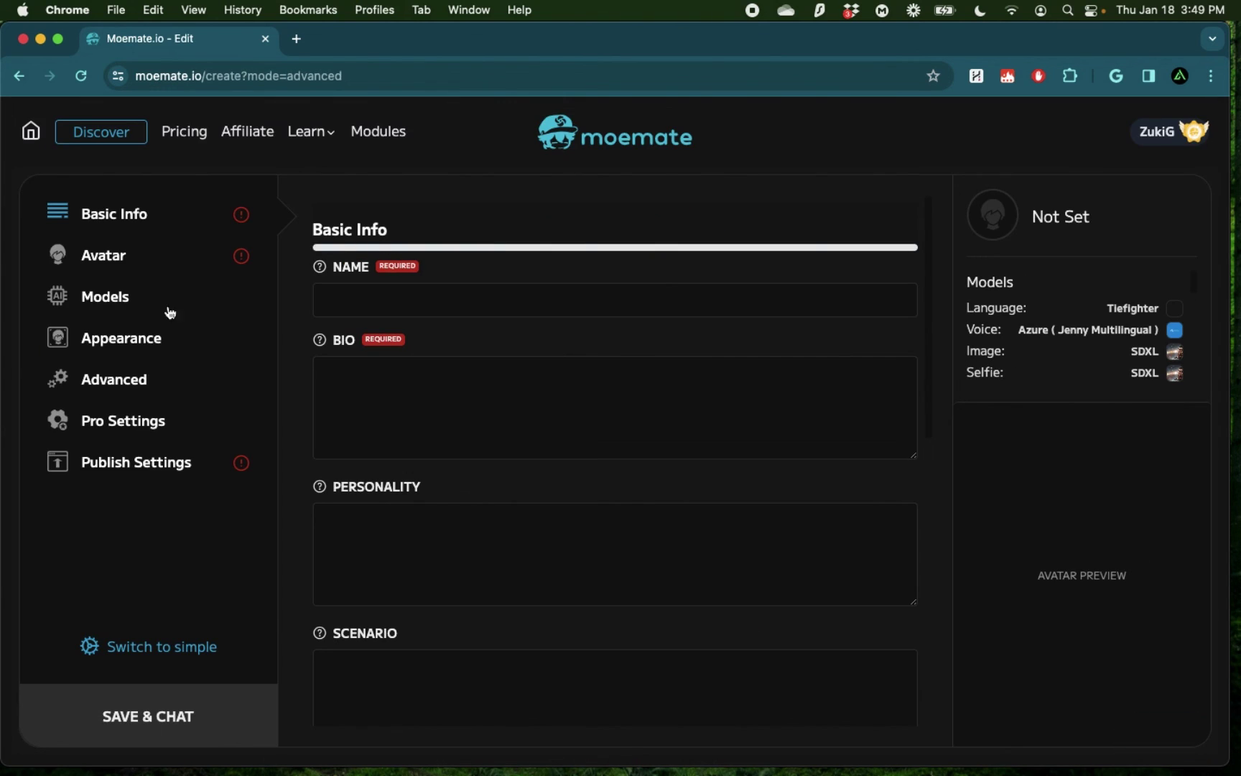
click(118, 263)
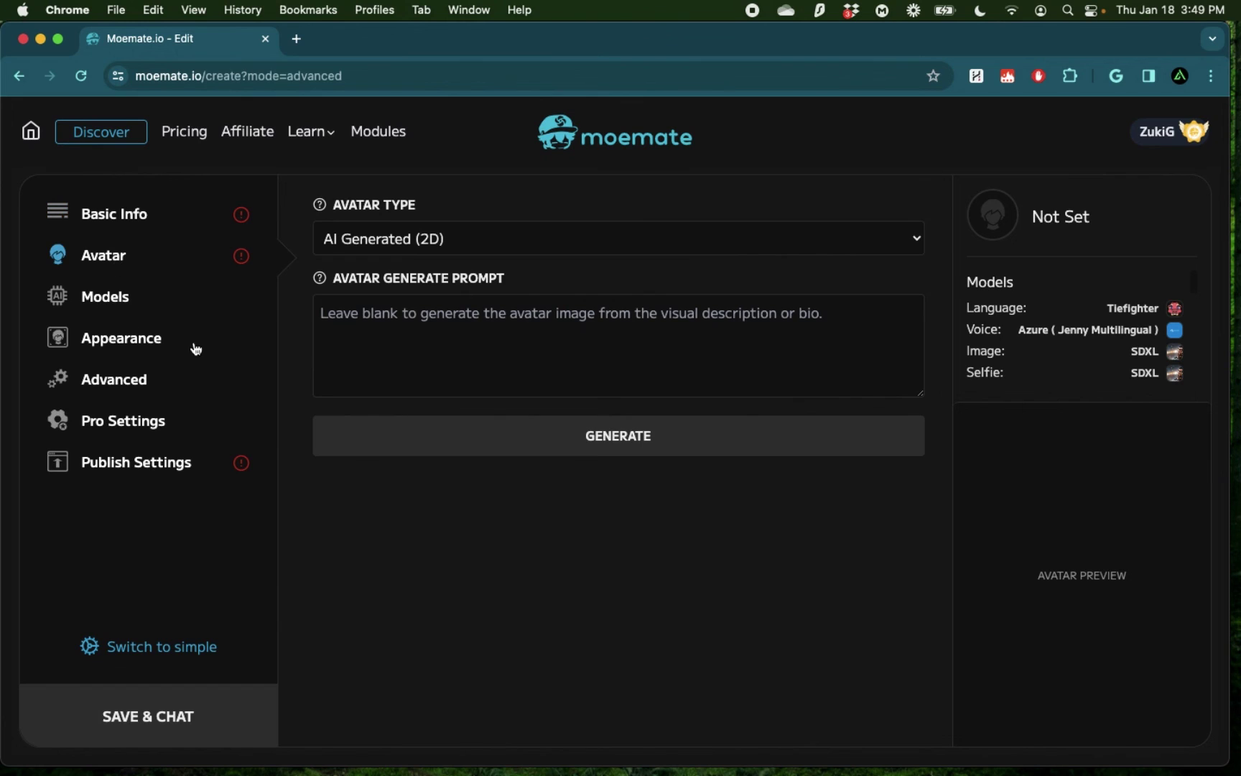
click(113, 297)
scroll(585, 578, down, 5)
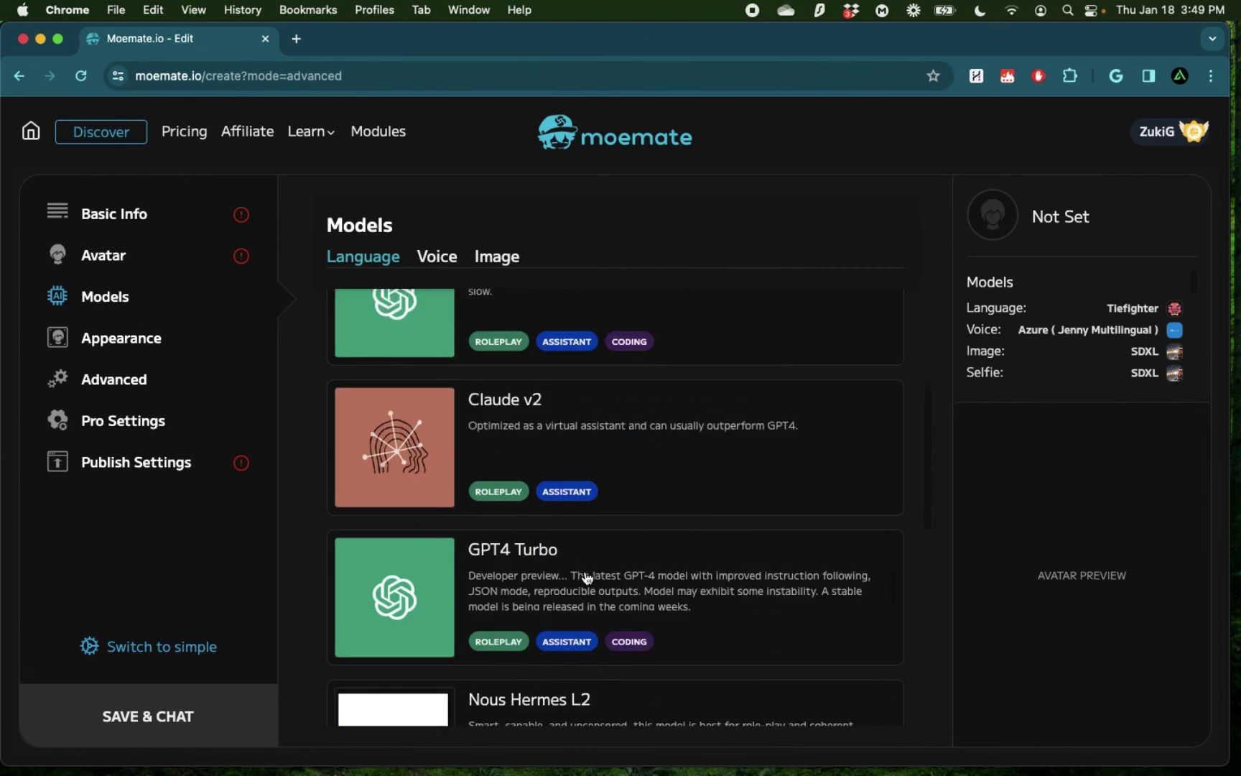
click(436, 256)
scroll(733, 547, down, 2)
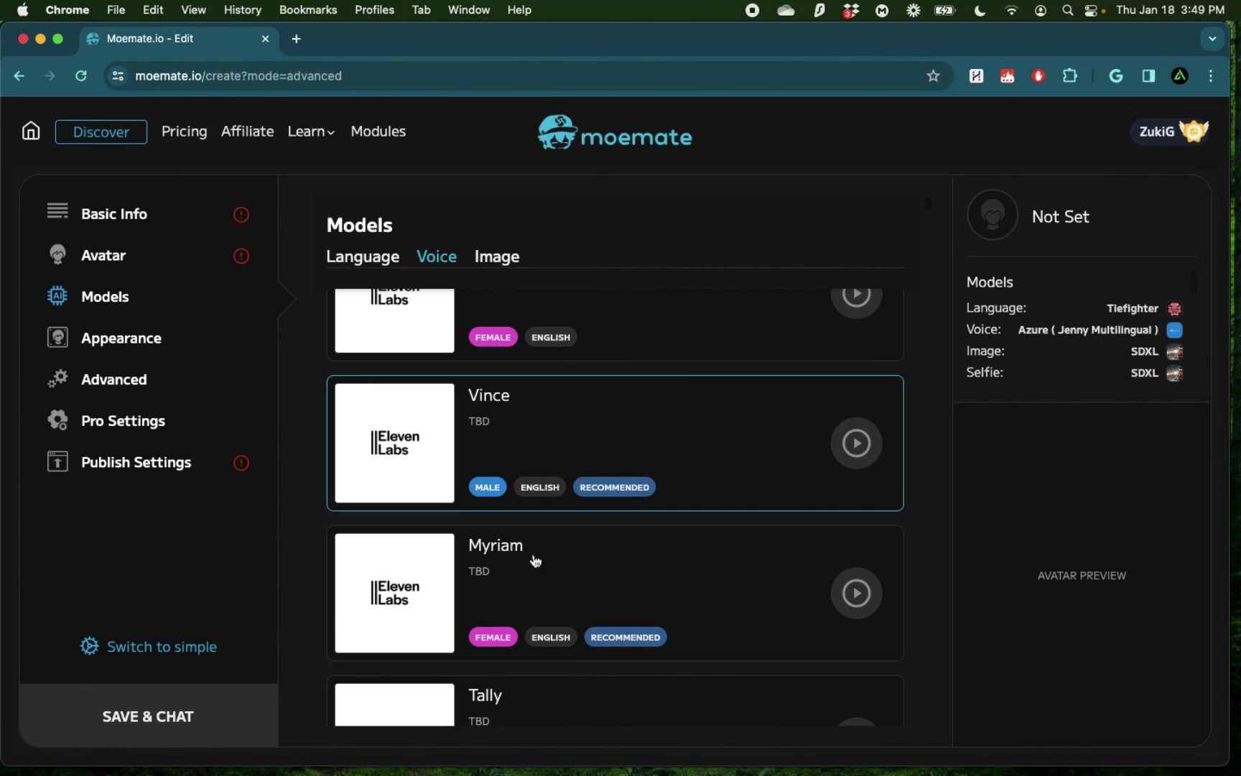
- Review the new character's Appearance, Advanced, Pro Settings and Publish Settings sections
click(129, 339)
click(131, 385)
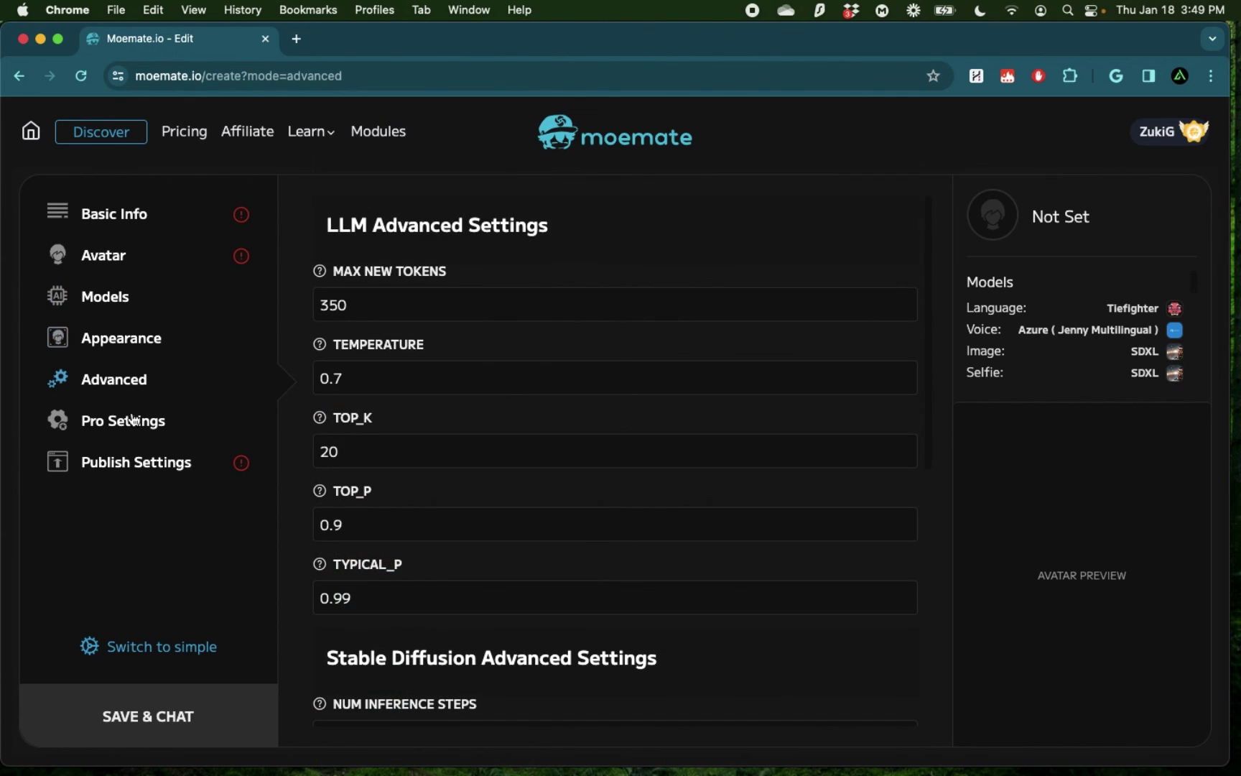
click(128, 431)
click(140, 471)
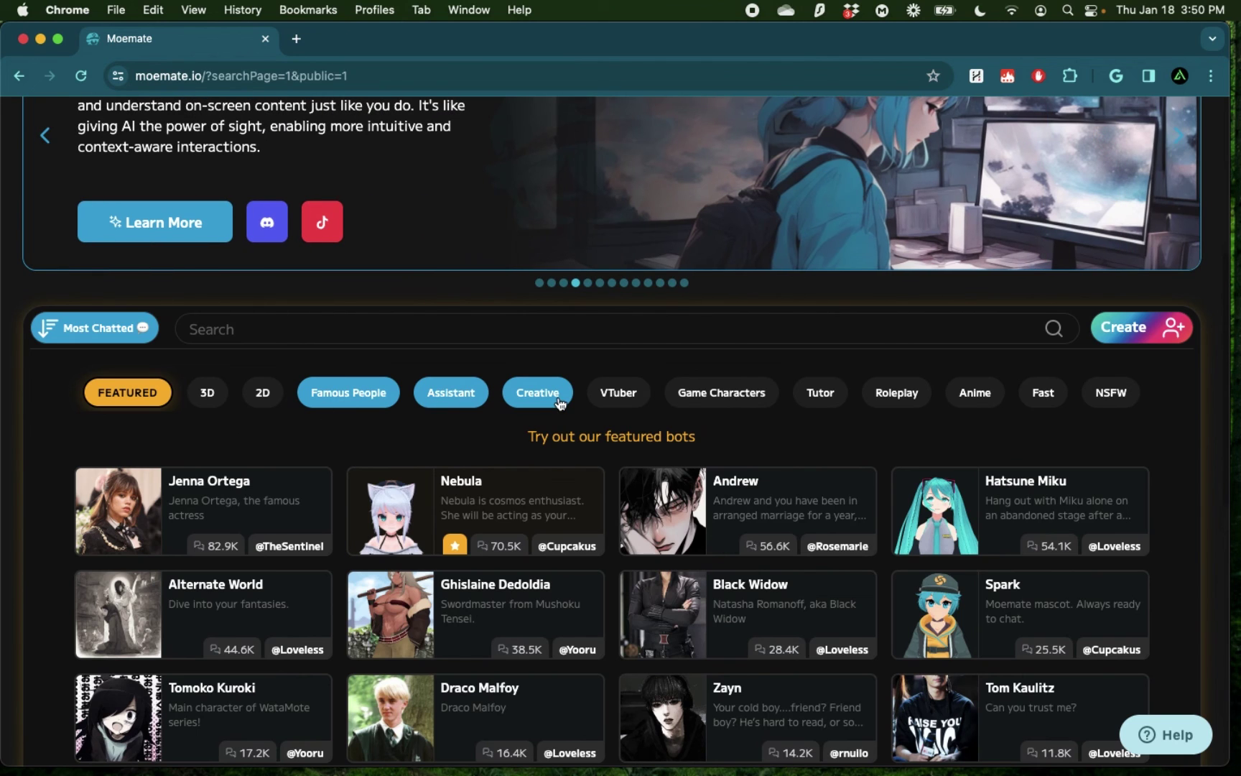
- Add the Game Characters category to the character list filters and browse the listed characters
click(715, 395)
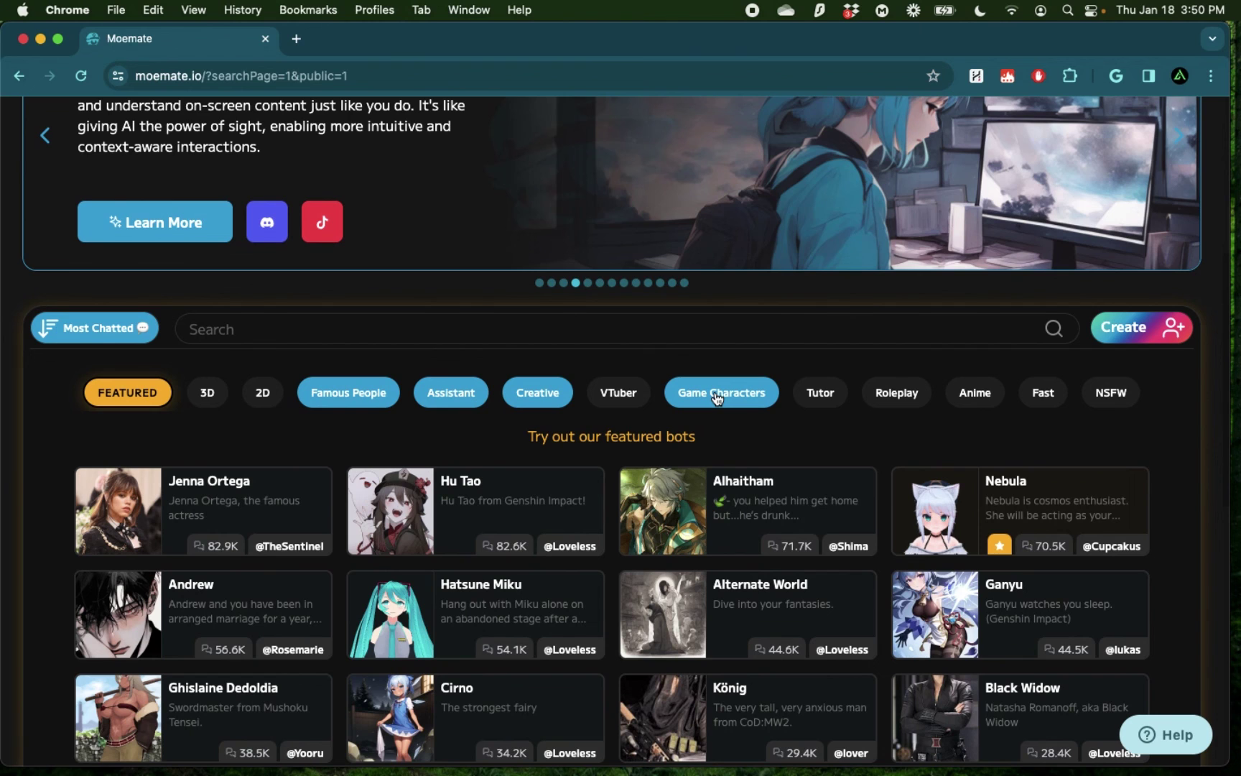
scroll(715, 396, down, 5)
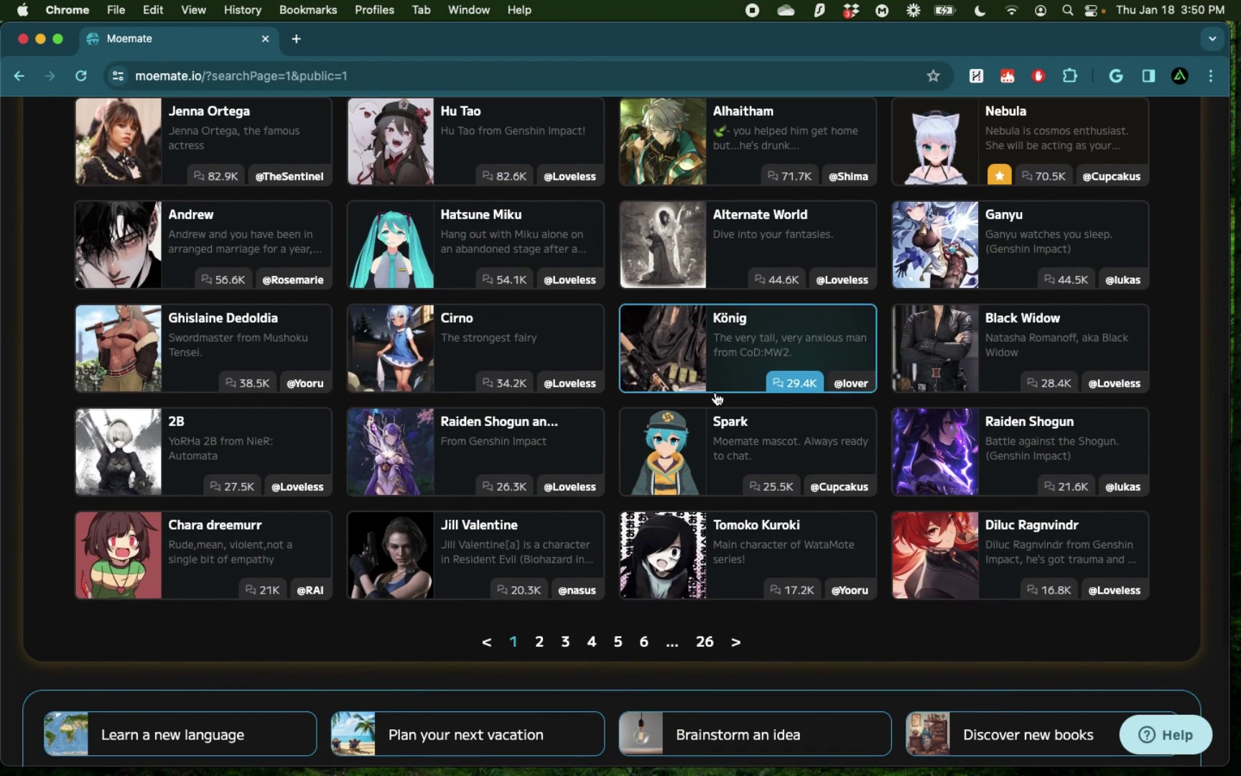
scroll(716, 397, up, 10)
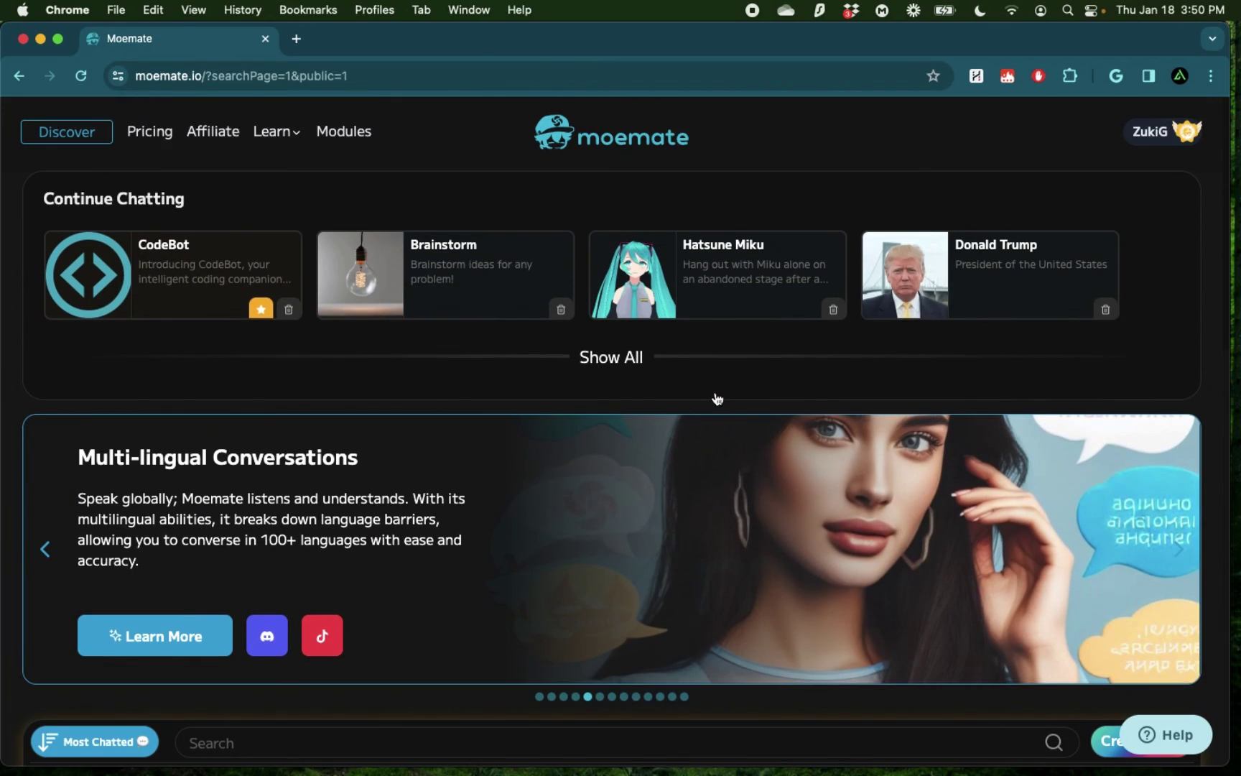